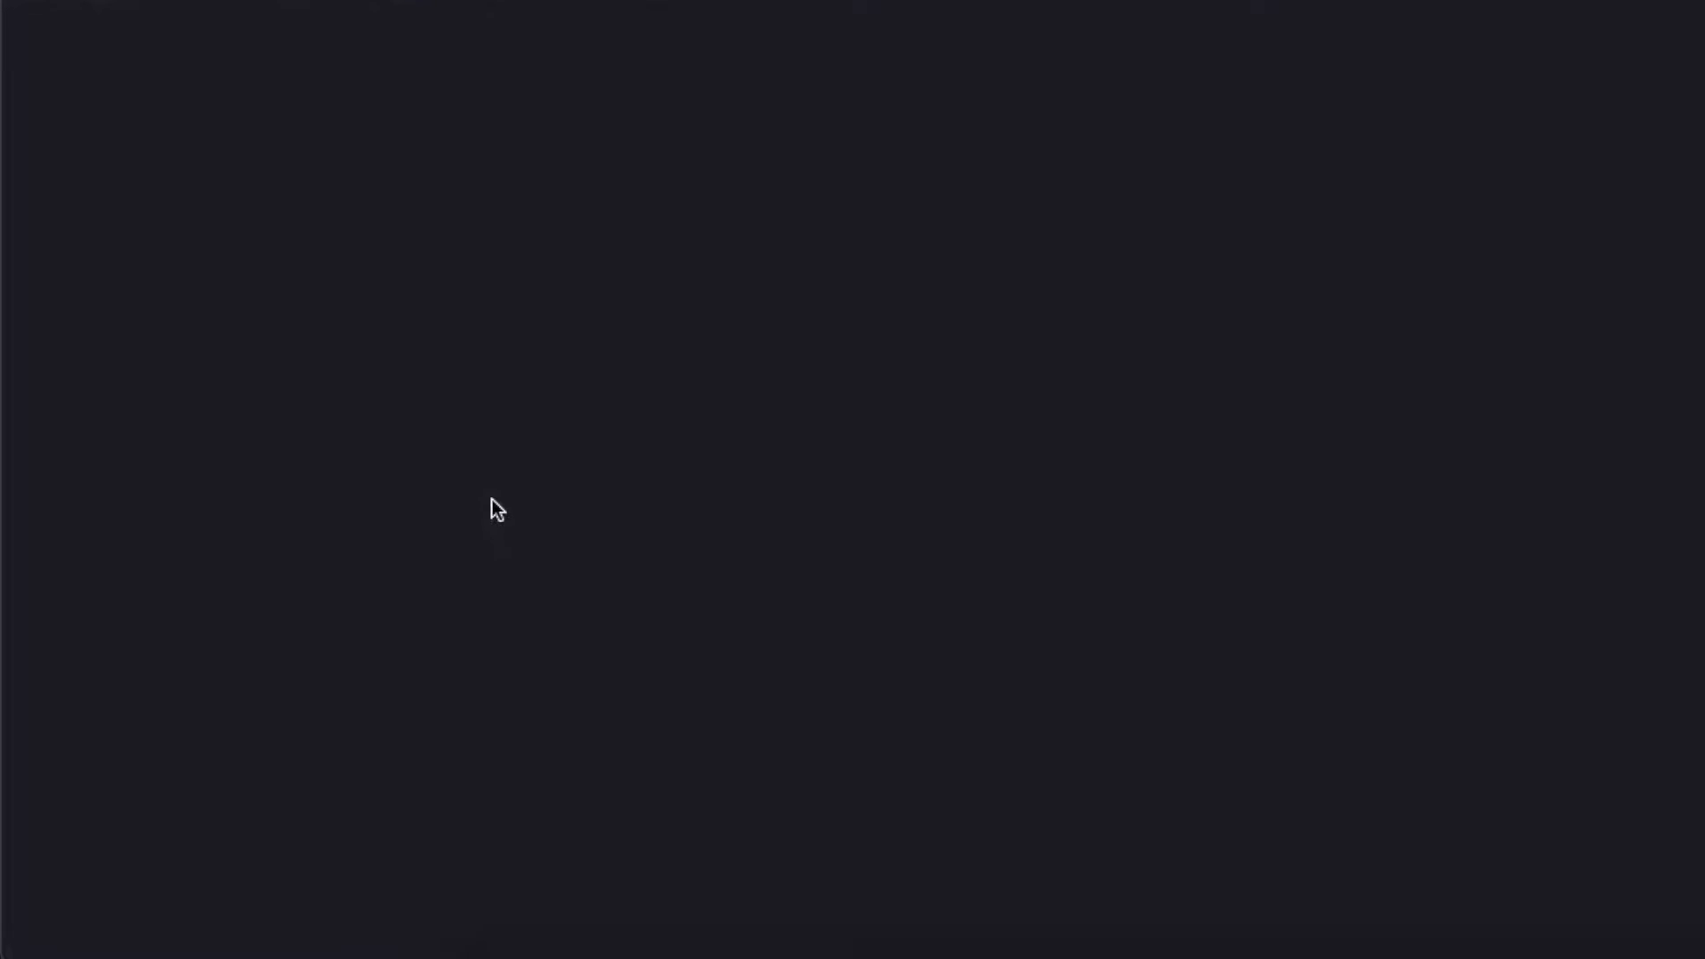
Search for a name generator and enter the first generated student name in column A
{"action": "type", "text": "name"}
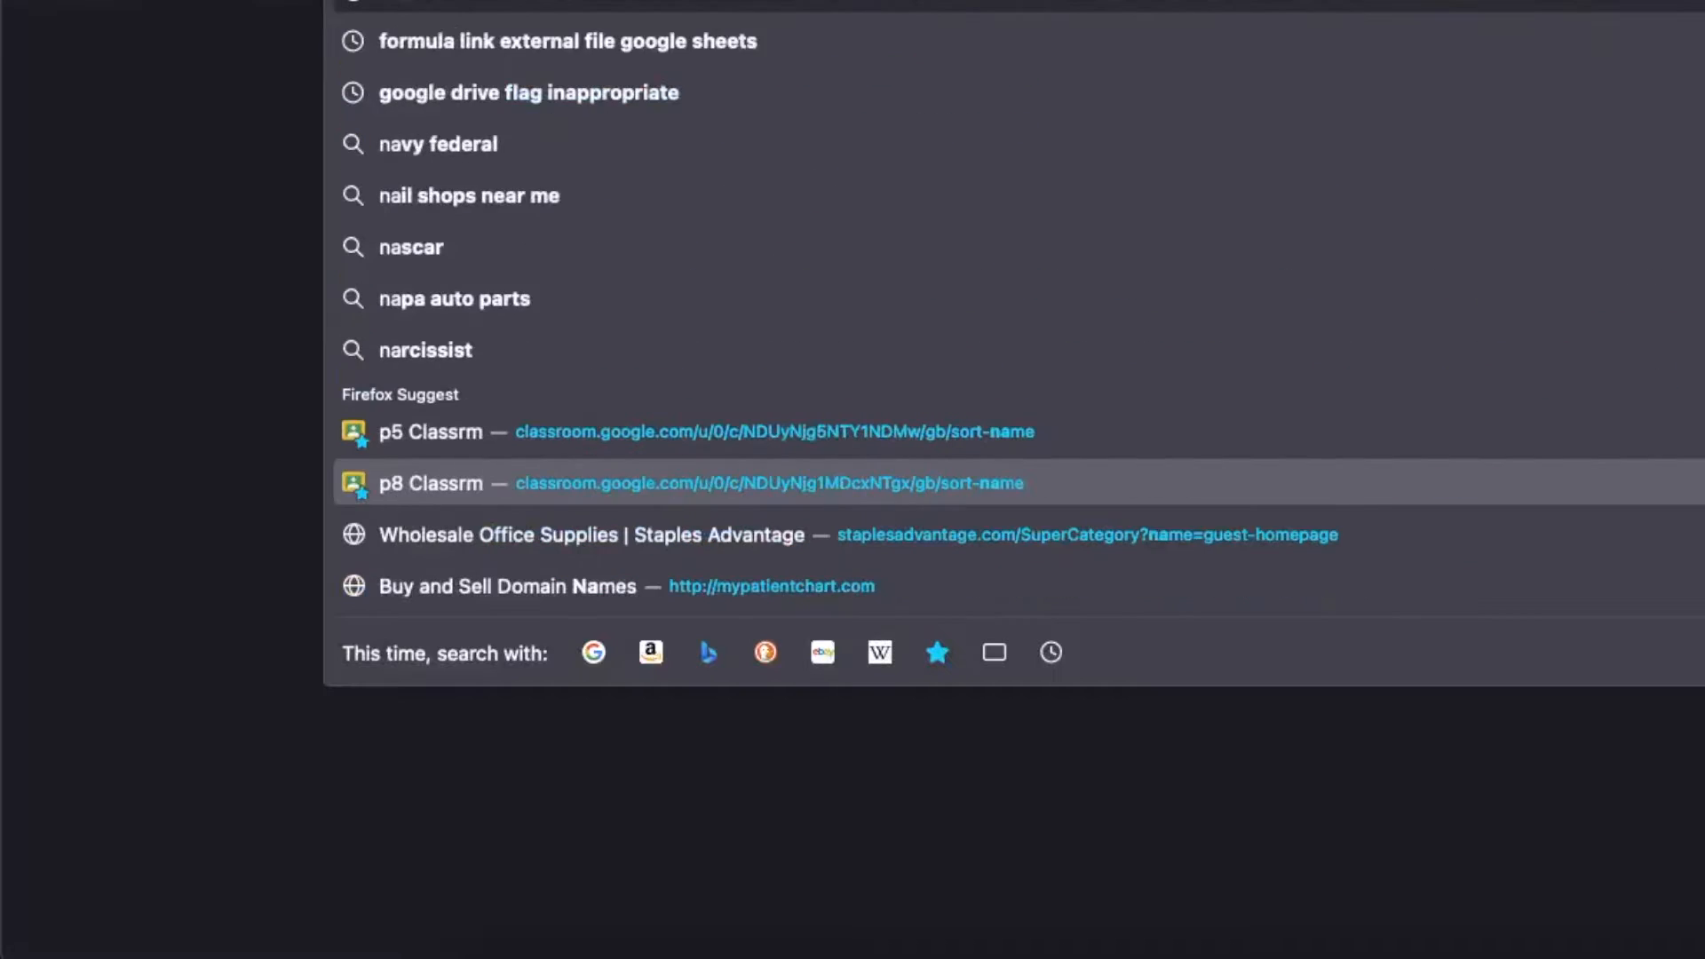
{"action": "type", "text": " e"}
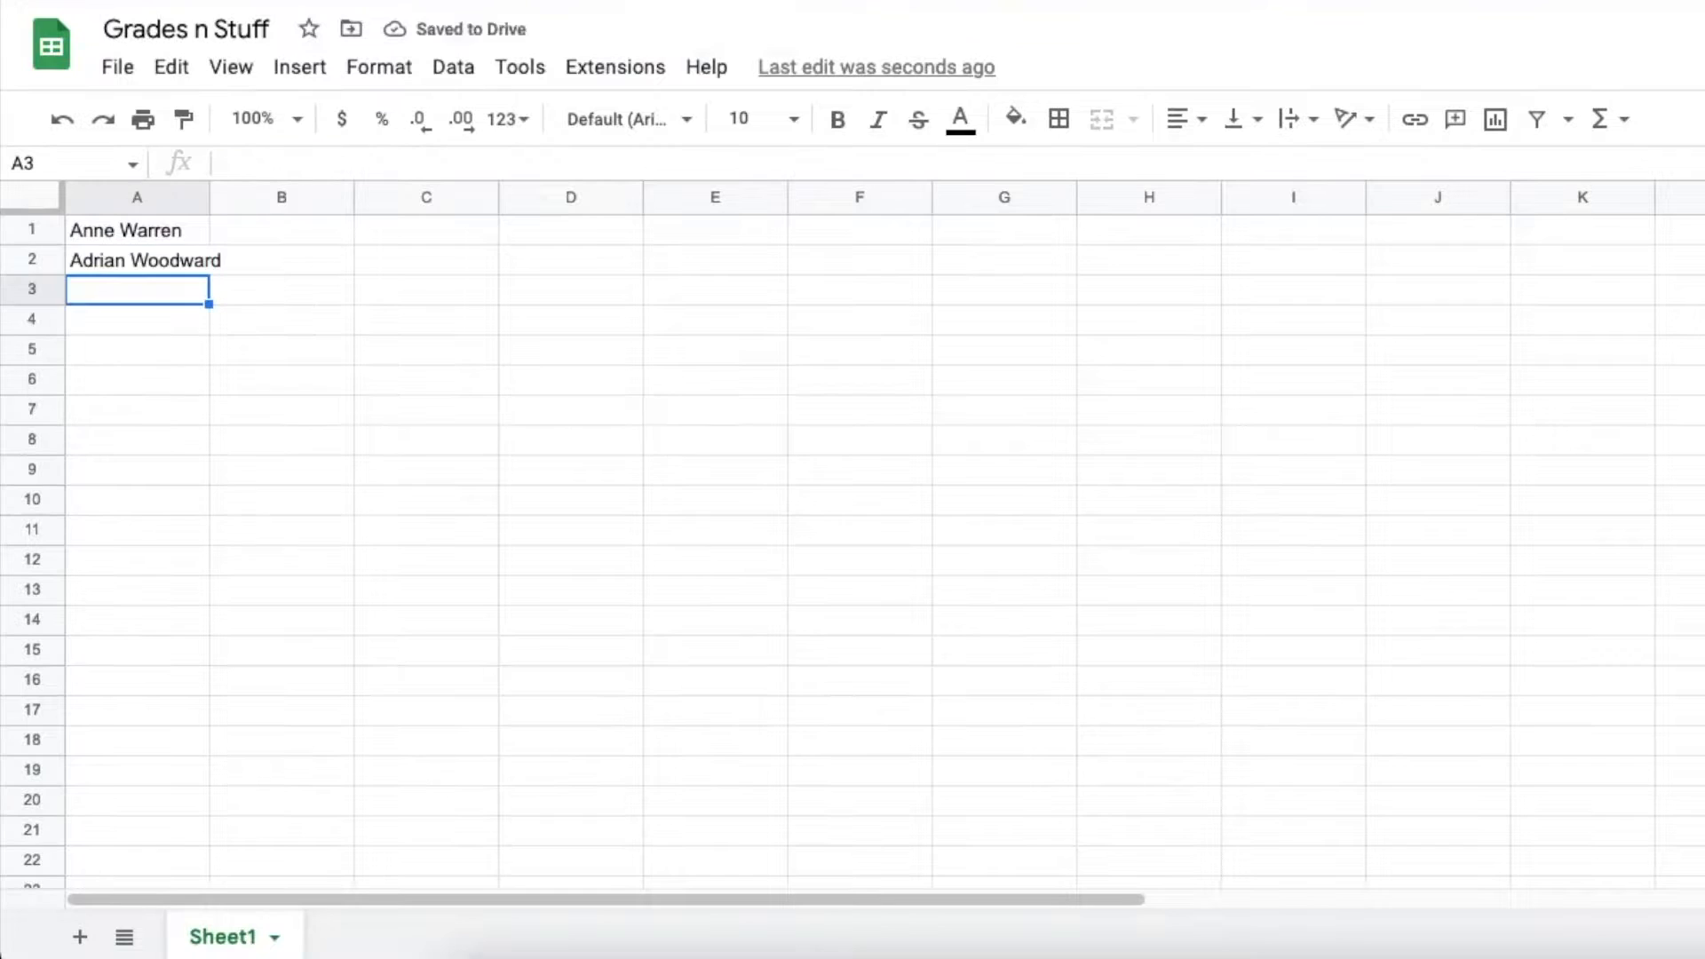
{"action": "key", "text": "Return"}
Enter the remaining generated student names down column A
{"action": "key", "text": "Return"}
{"action": "key", "text": "Return"}
{"action": "type", "text": "Clayton"}
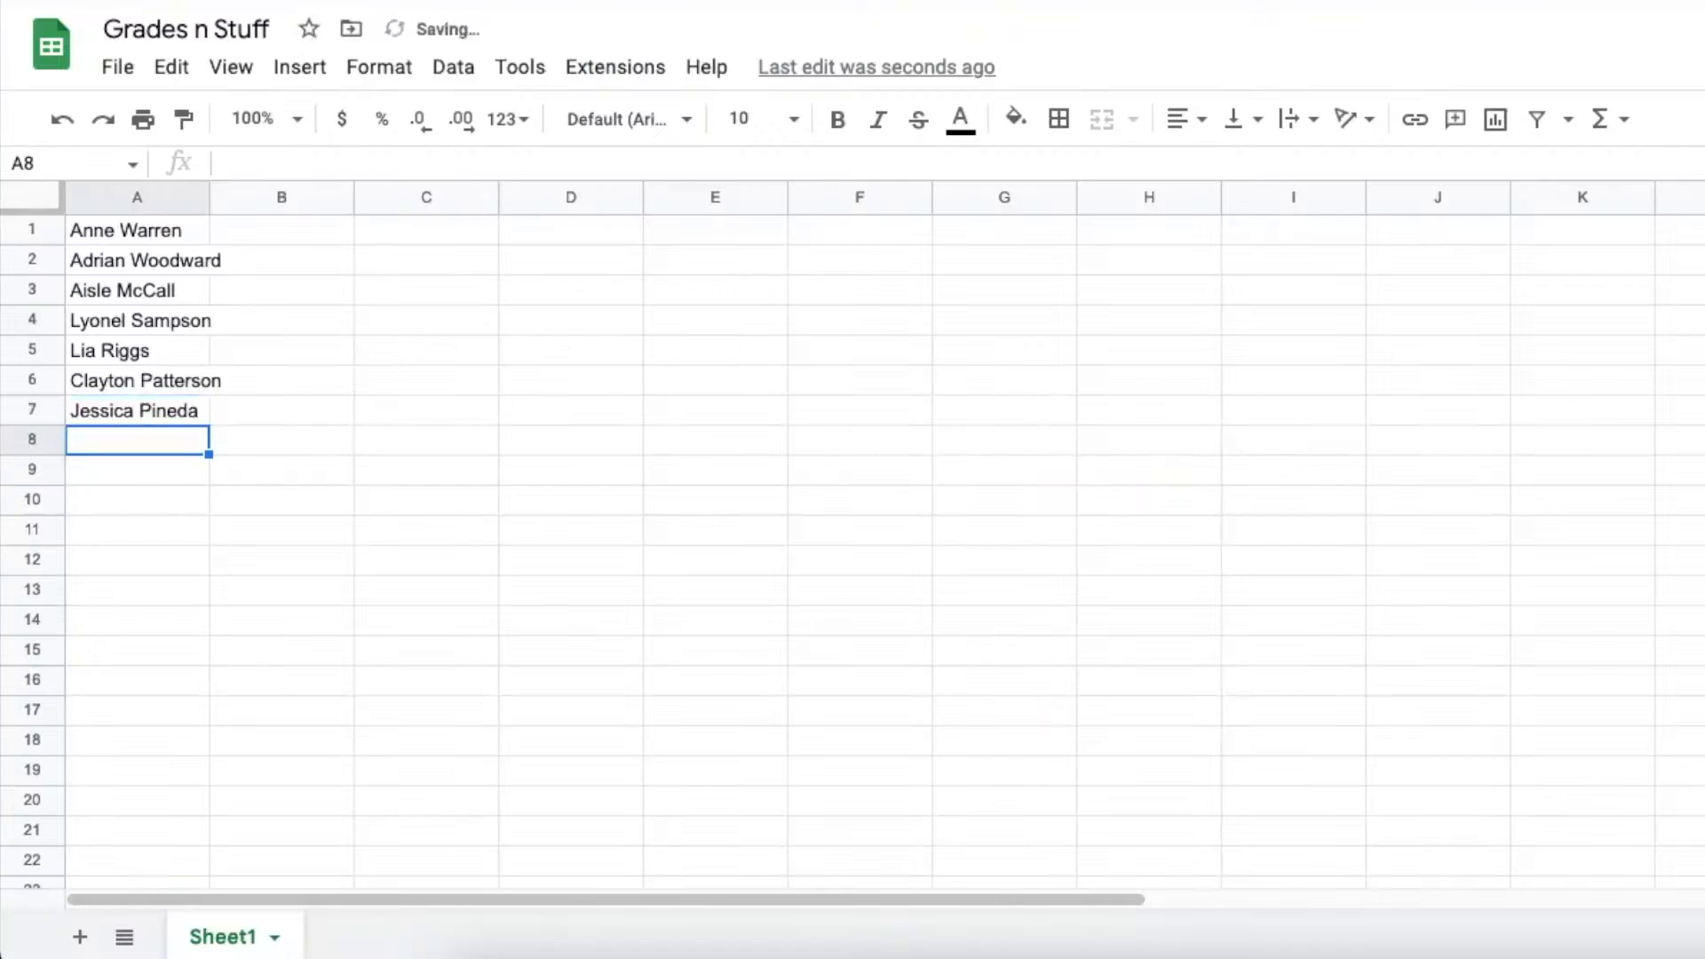
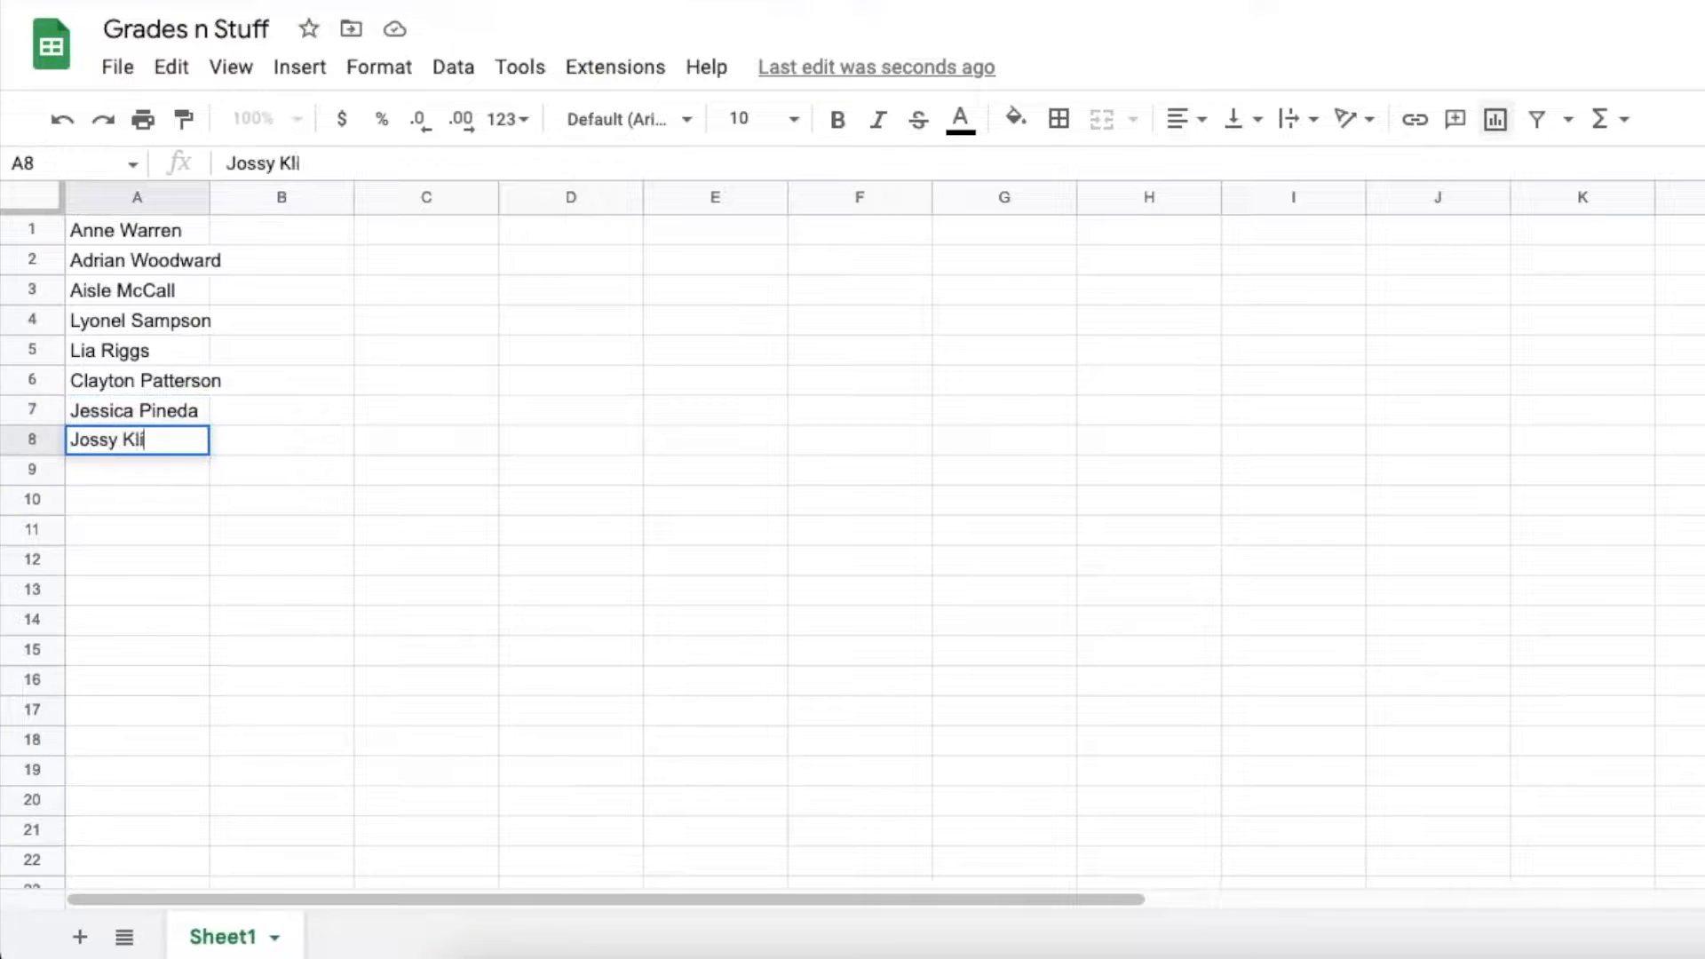
{"action": "key", "text": "Return"}
Widen column A, shift the names down to start at A2, and clear A1
{"action": "left_click_drag", "start_coordinate": [207, 197], "coordinate": [229, 198]}
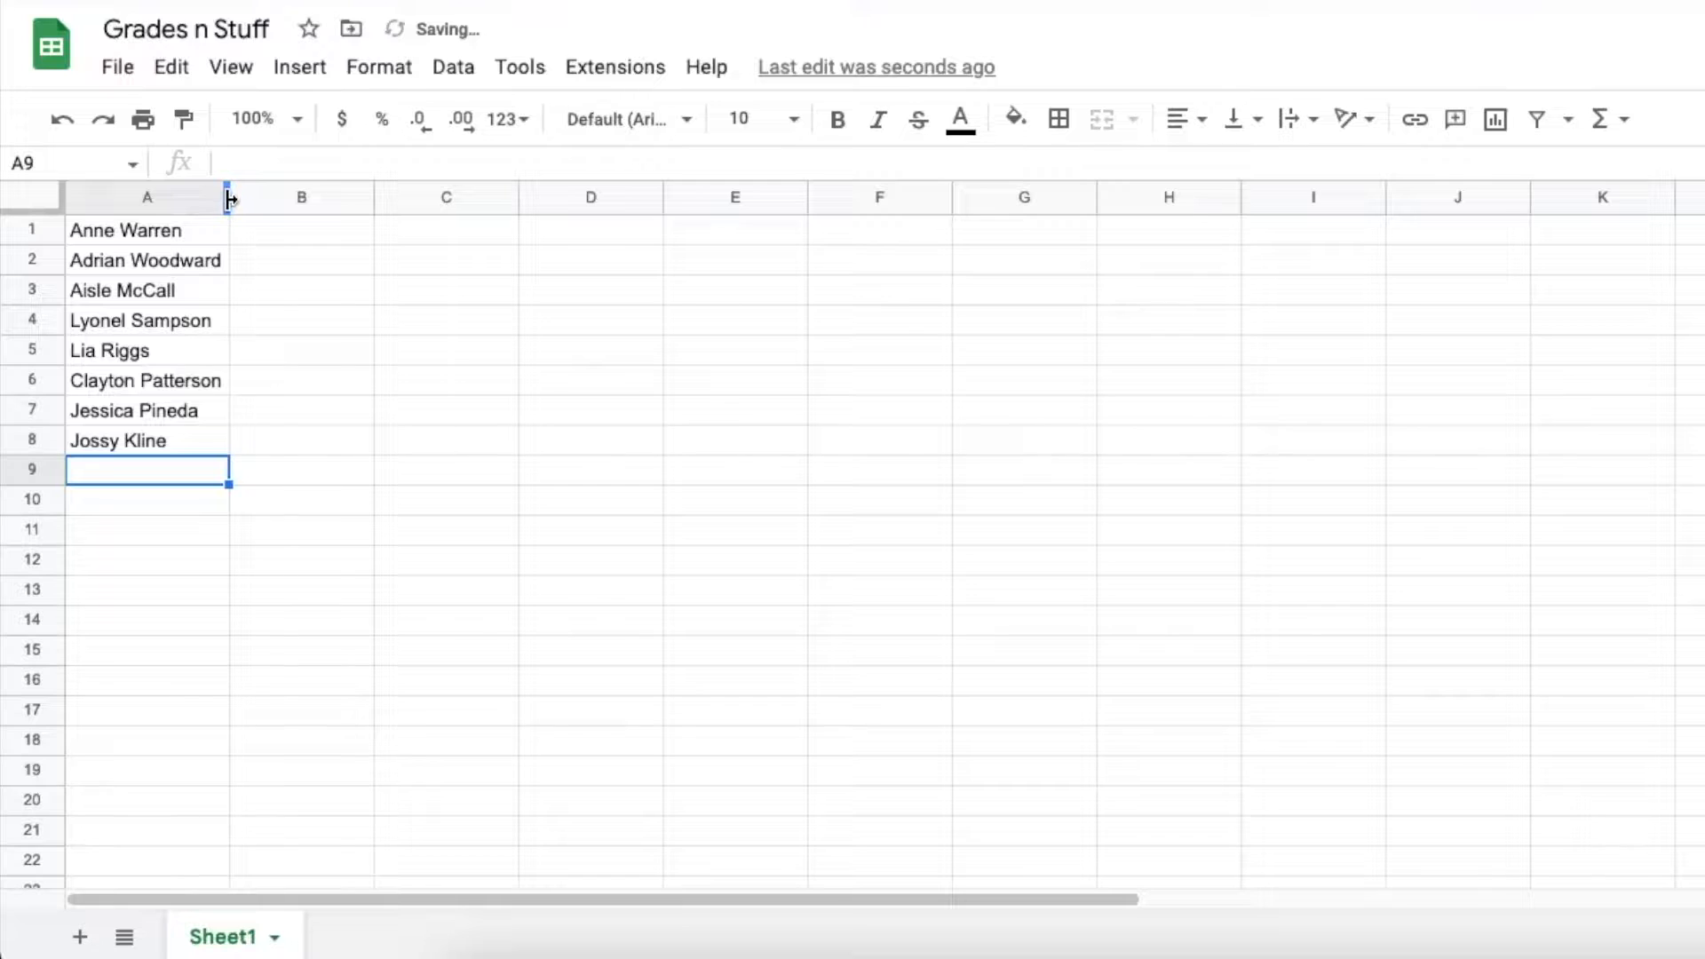
{"action": "left_click", "coordinate": [138, 259]}
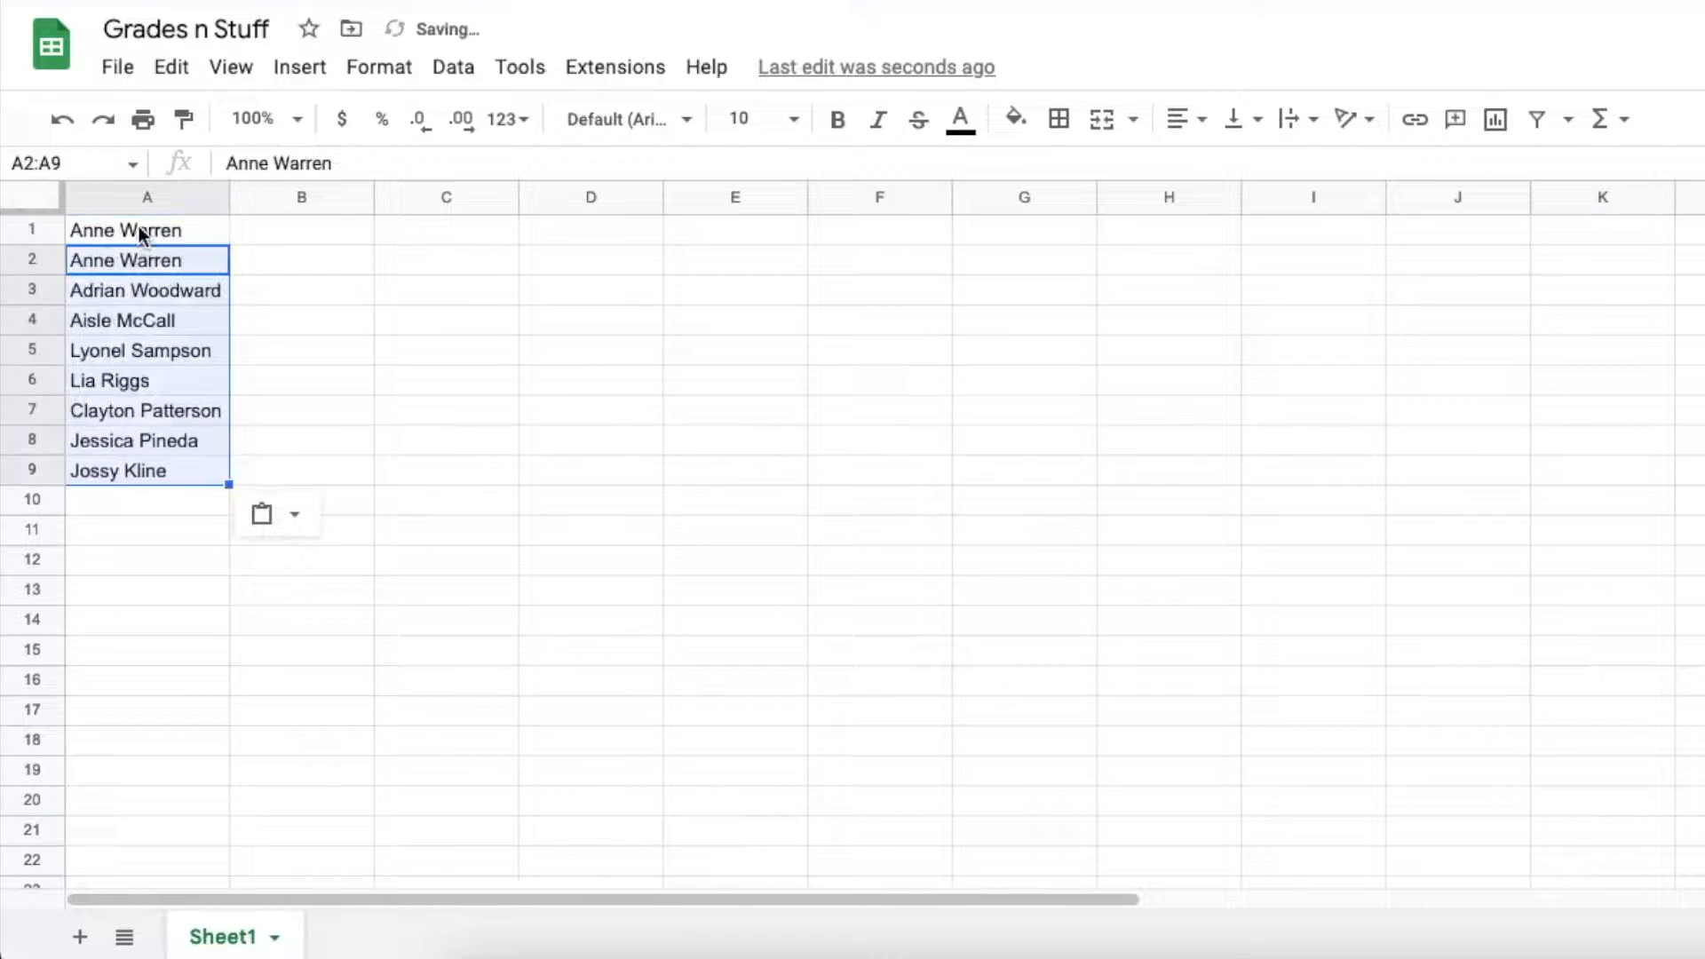
{"action": "left_click", "coordinate": [139, 229]}
{"action": "key", "text": "Delete"}
Enter the date 8/12 in cell B1
{"action": "key", "text": "Right"}
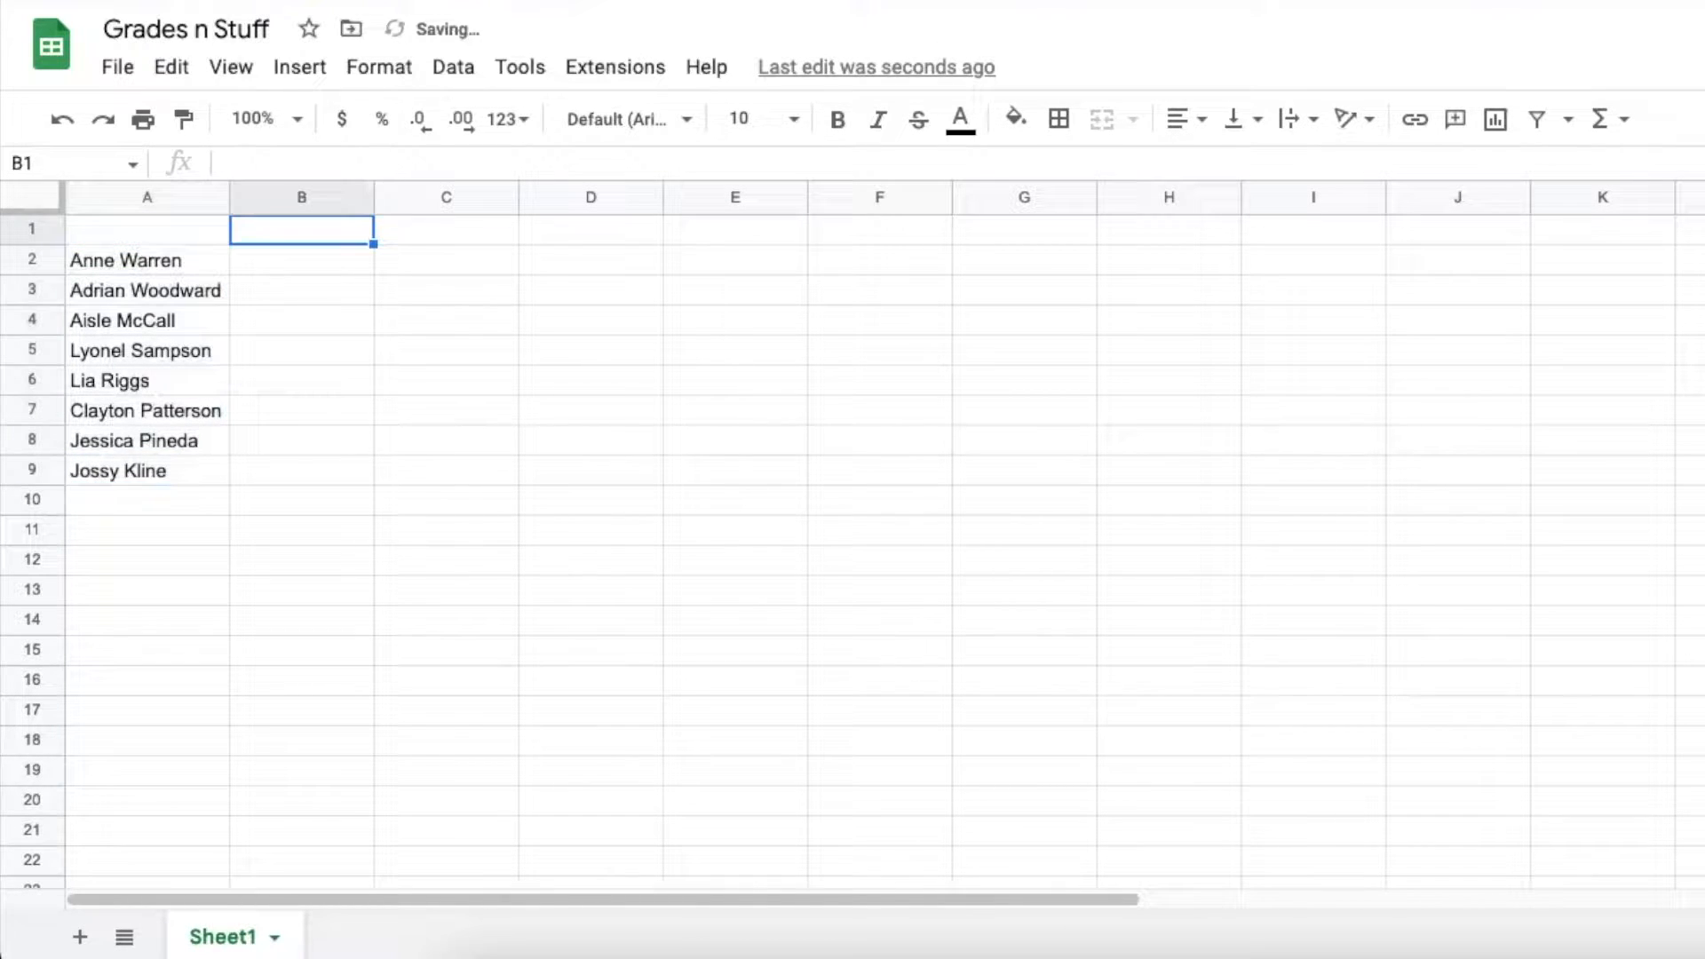
{"action": "type", "text": "8/12"}
{"action": "key", "text": "Return"}
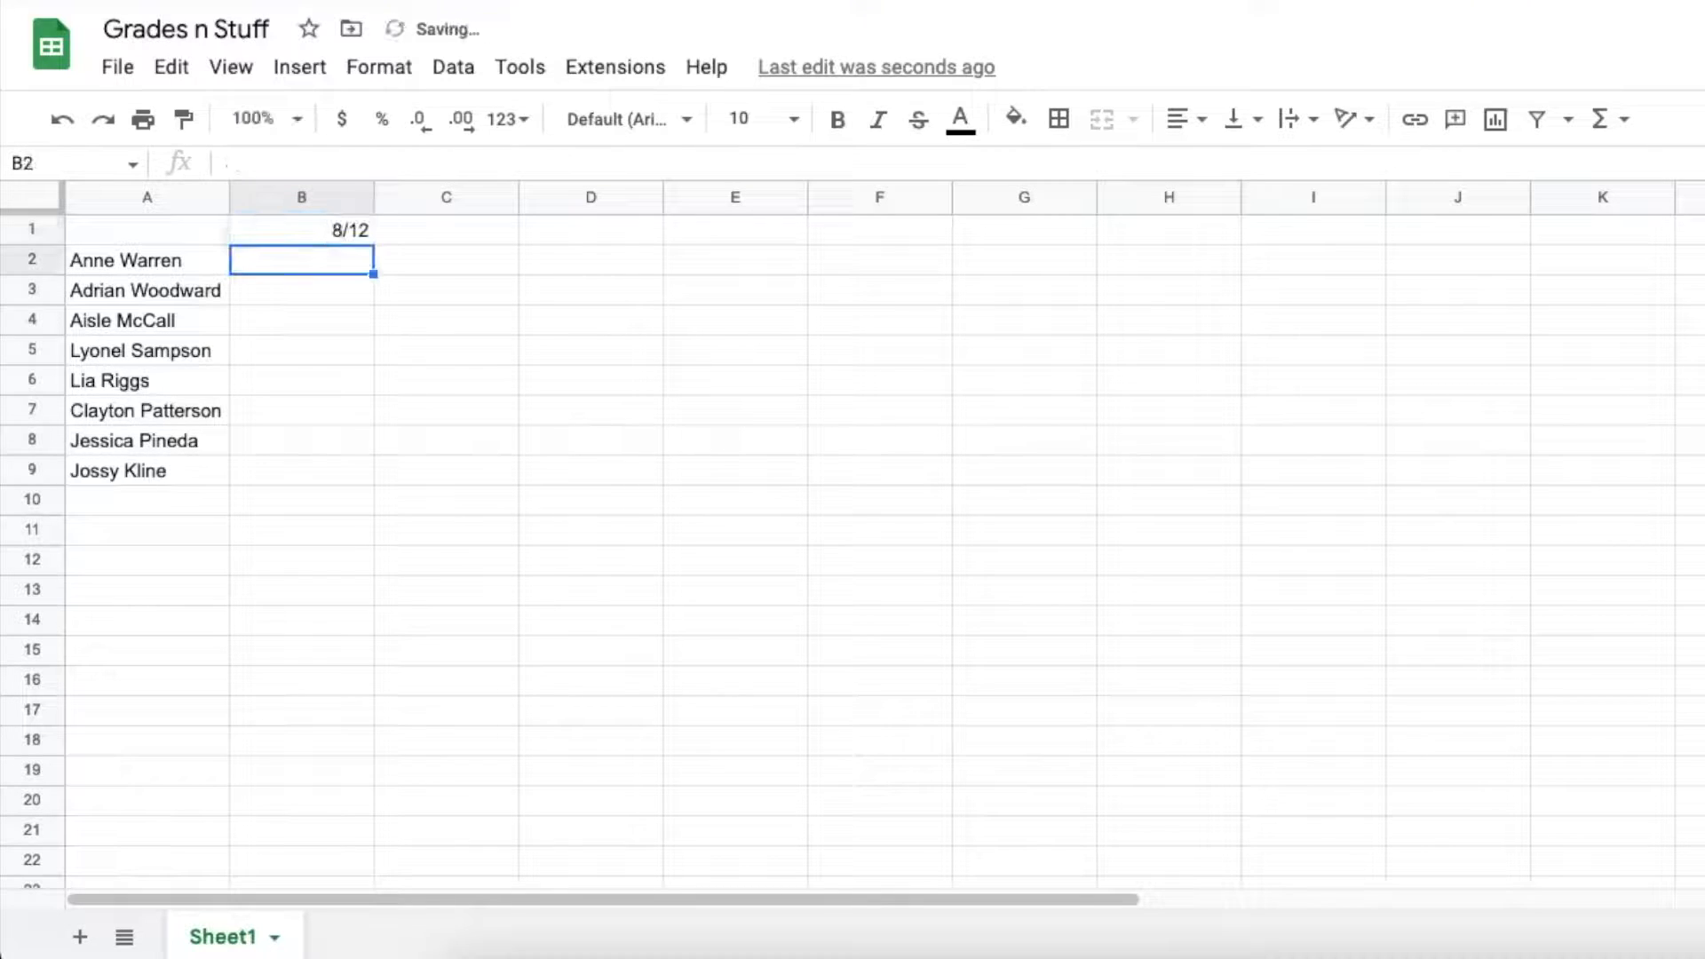
Paste the dates into B1:P1, narrow all columns, then rewiden column A for the names
{"action": "left_click", "coordinate": [329, 229]}
{"action": "key", "text": "ctrl+v"}
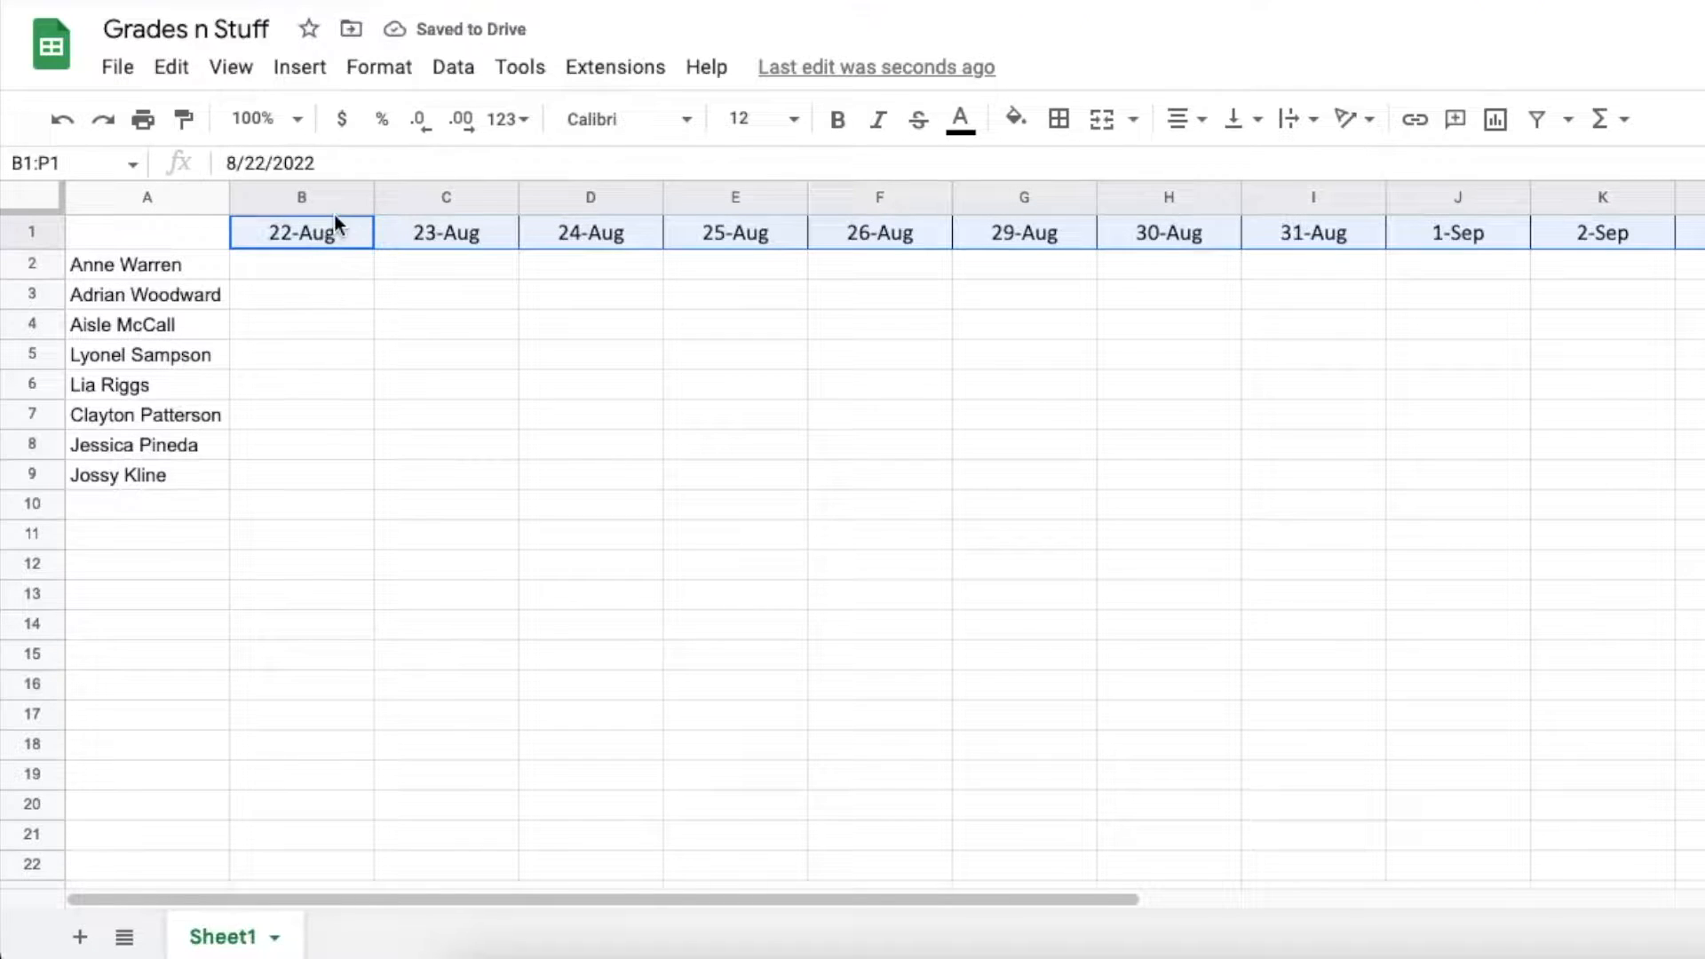
{"action": "key", "text": "ctrl+a"}
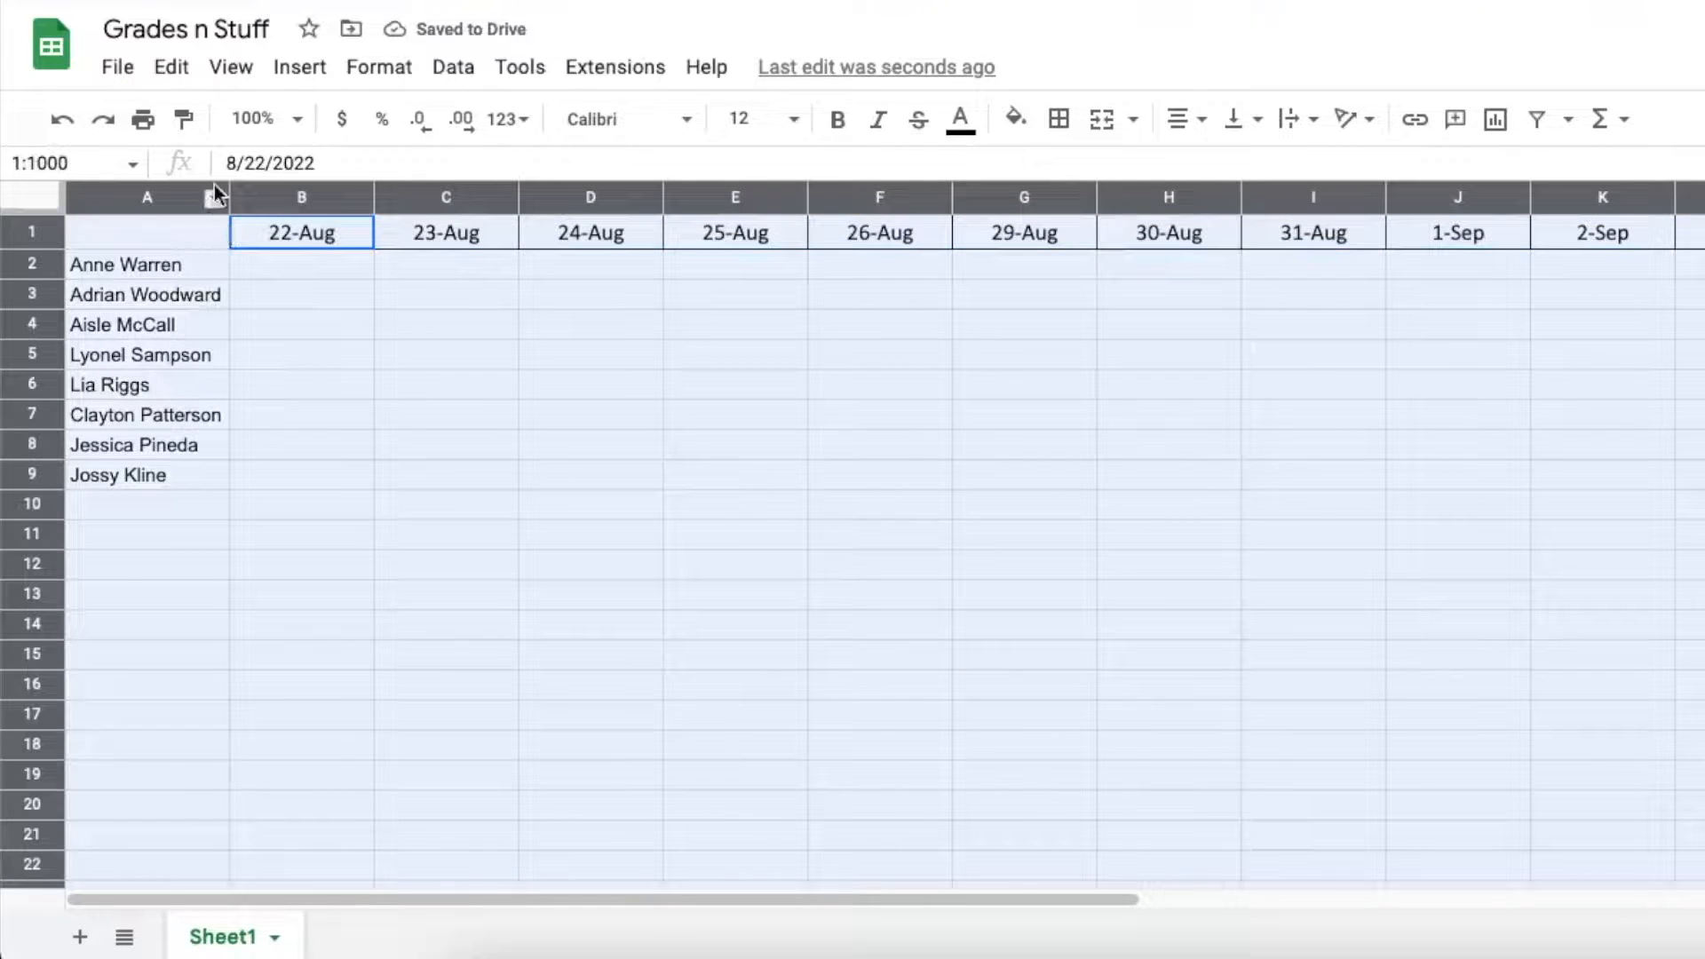
{"action": "left_click_drag", "start_coordinate": [229, 190], "coordinate": [103, 222]}
{"action": "left_click", "coordinate": [126, 321]}
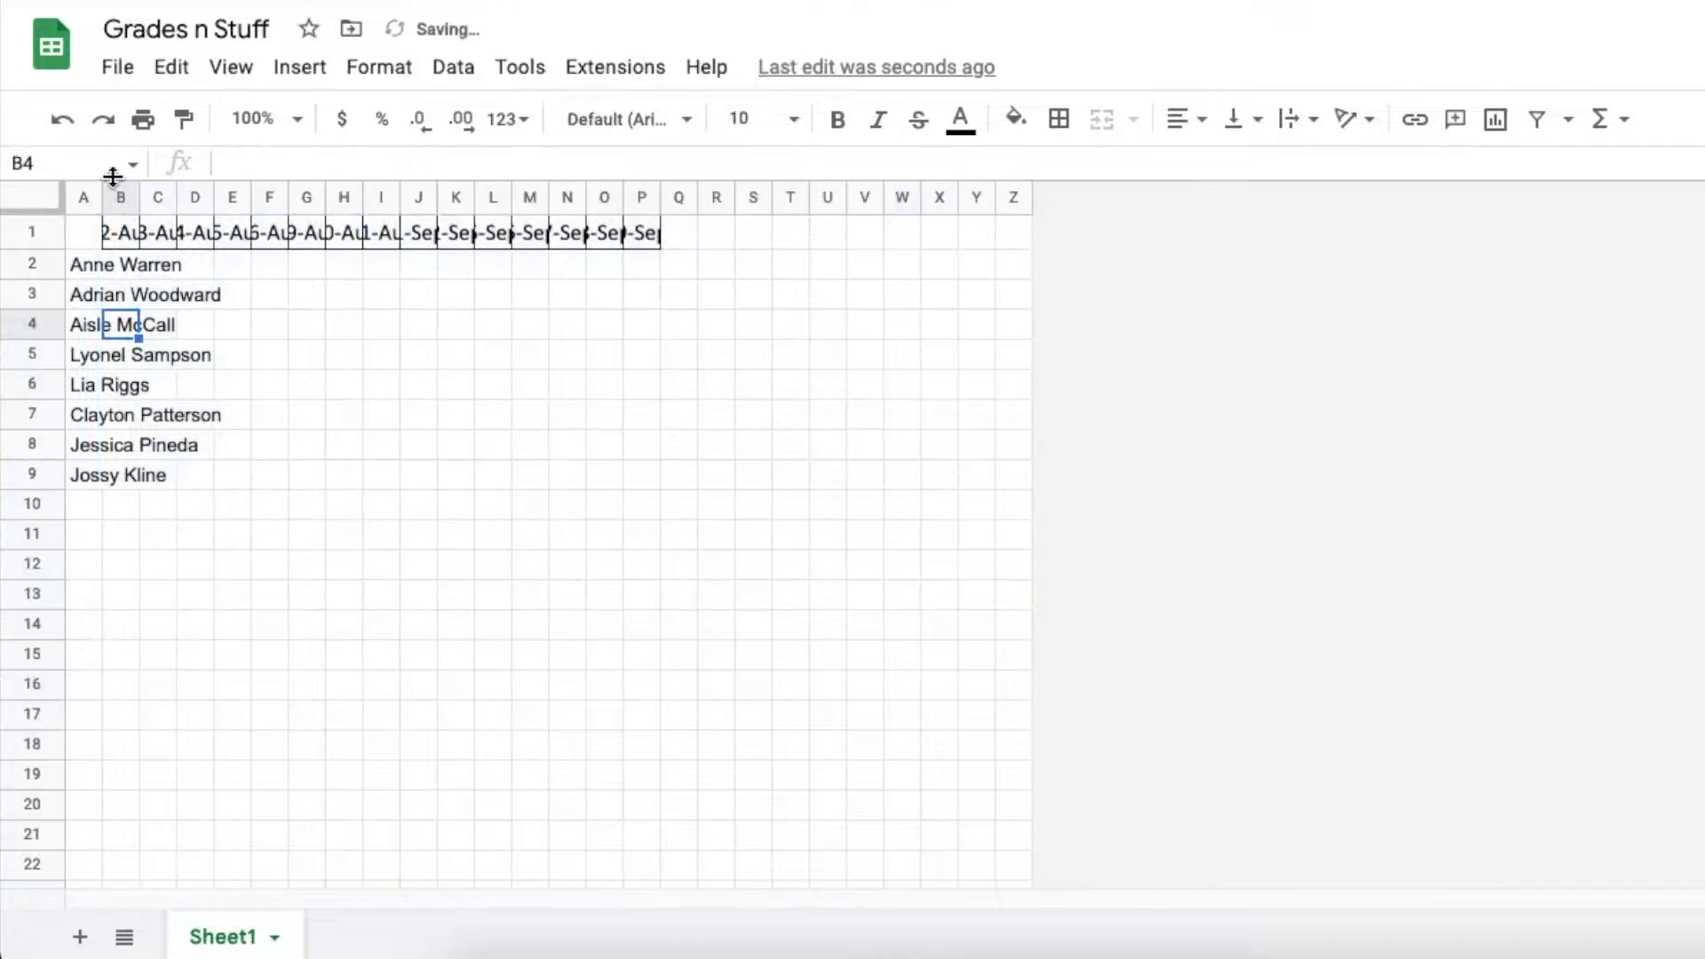
{"action": "left_click", "coordinate": [99, 197]}
{"action": "left_click_drag", "start_coordinate": [103, 200], "coordinate": [233, 206]}
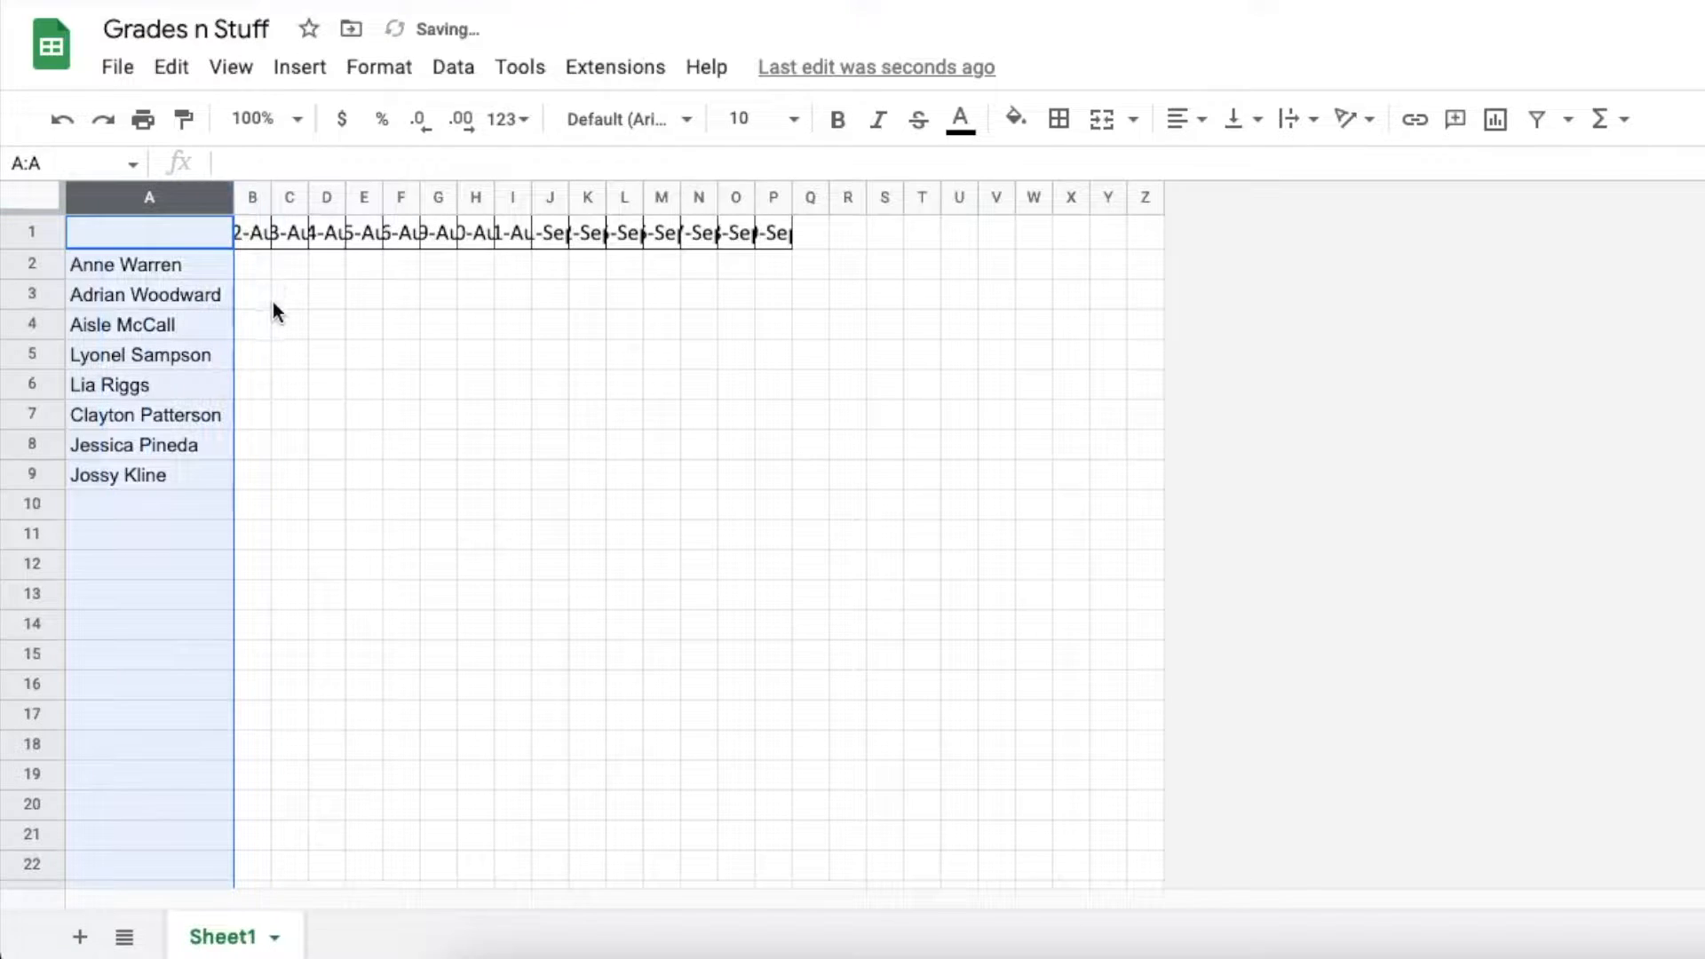
{"action": "left_click", "coordinate": [105, 236]}
Rotate the row 1 dates to read vertically with Rotate up
{"action": "left_click", "coordinate": [42, 232]}
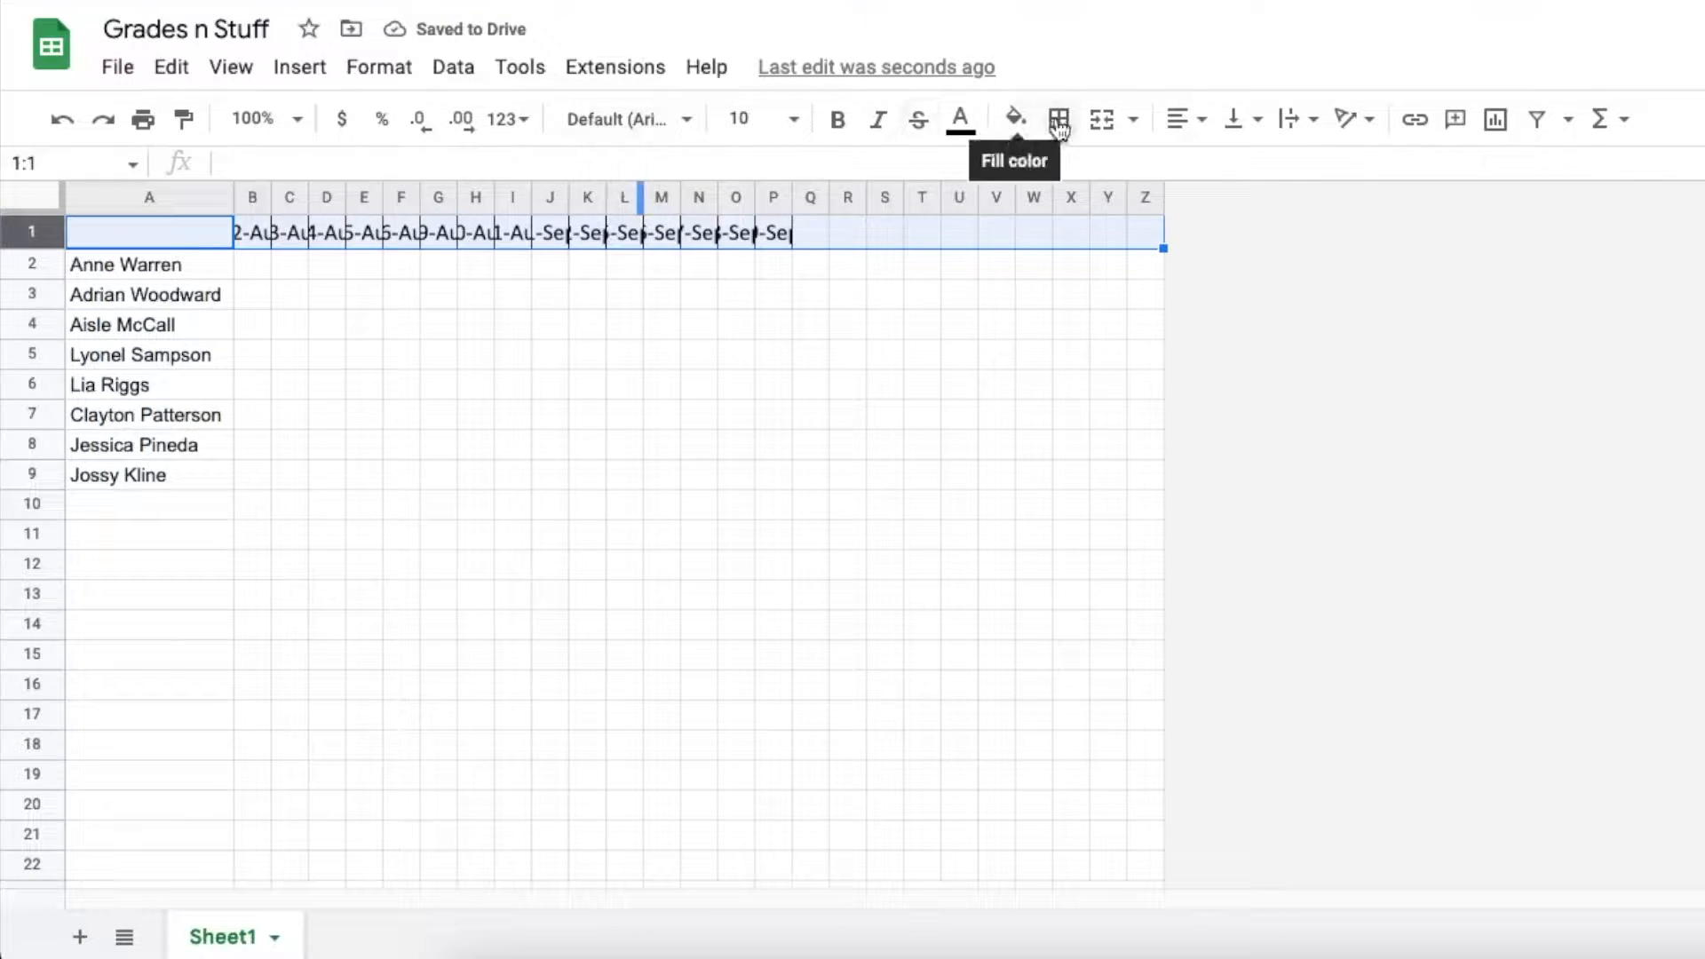
{"action": "left_click", "coordinate": [1370, 122]}
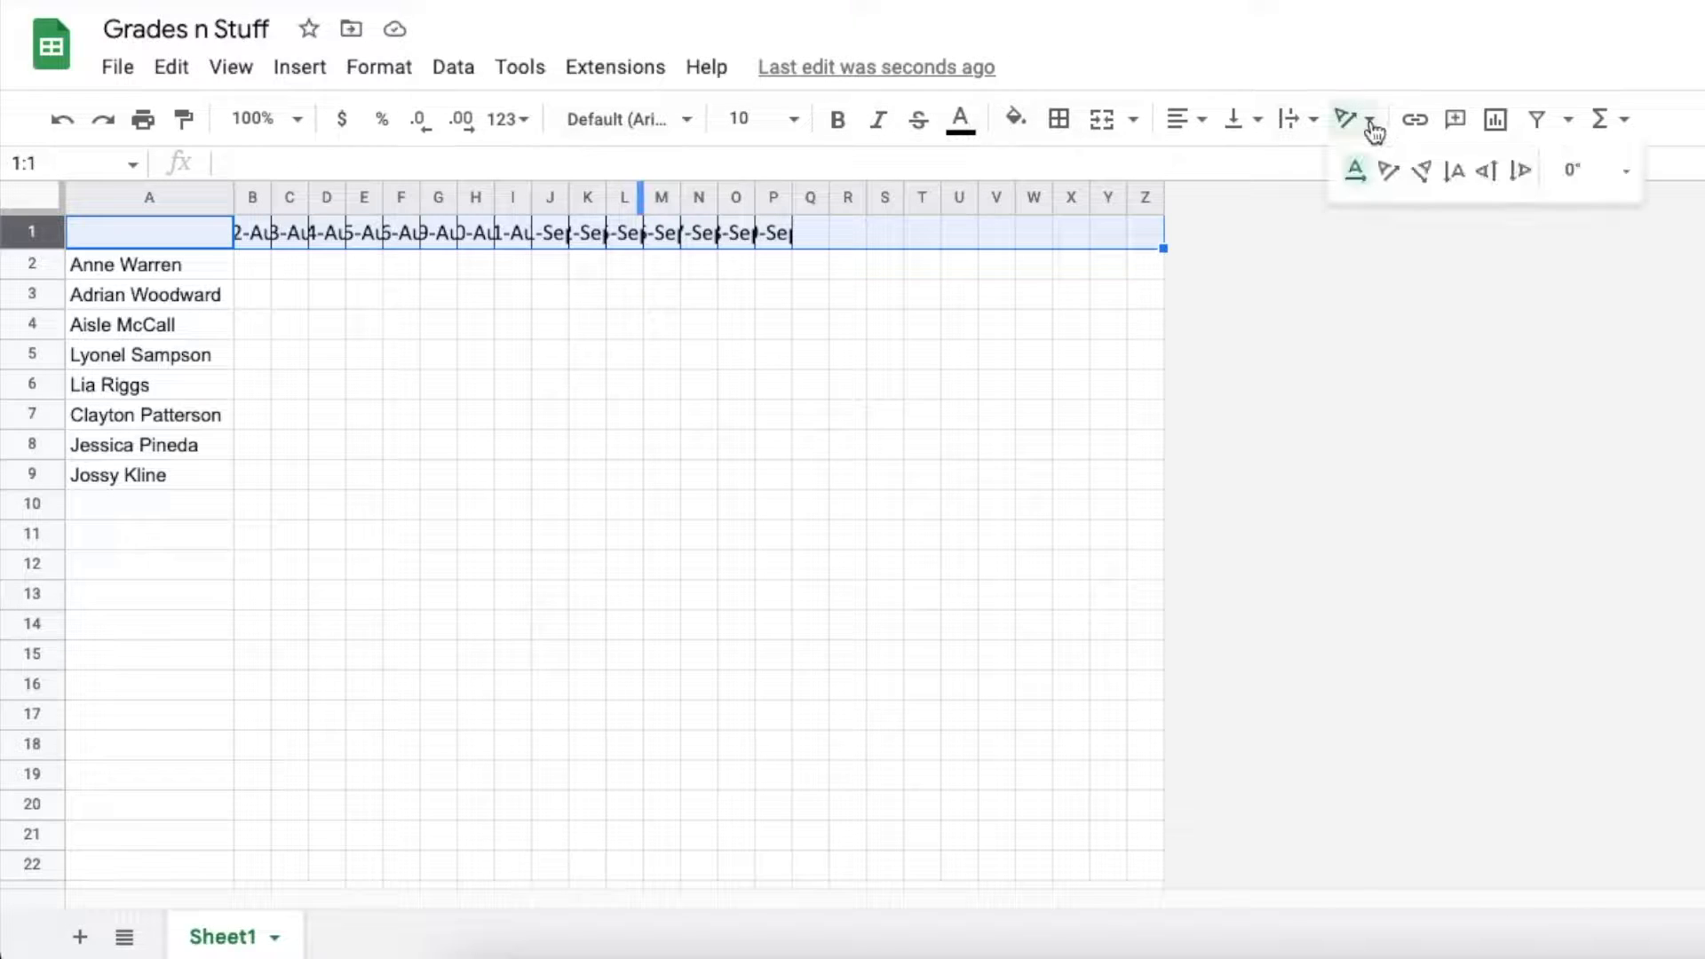
{"action": "left_click", "coordinate": [1487, 172]}
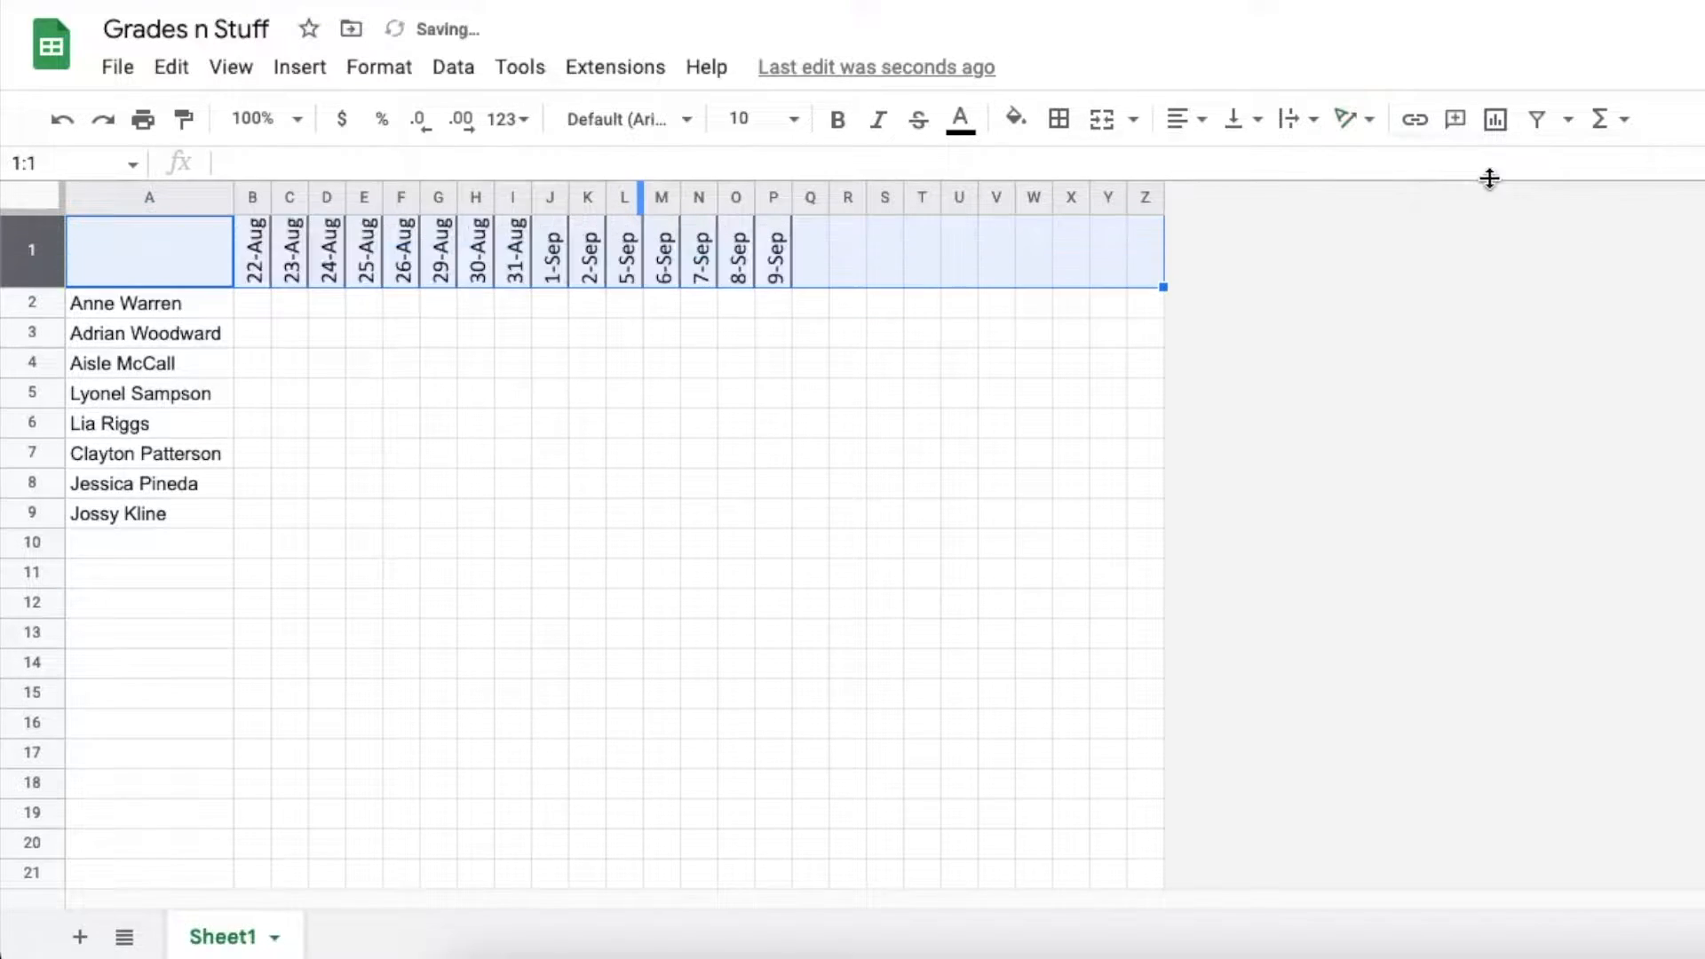
{"action": "left_click", "coordinate": [259, 307]}
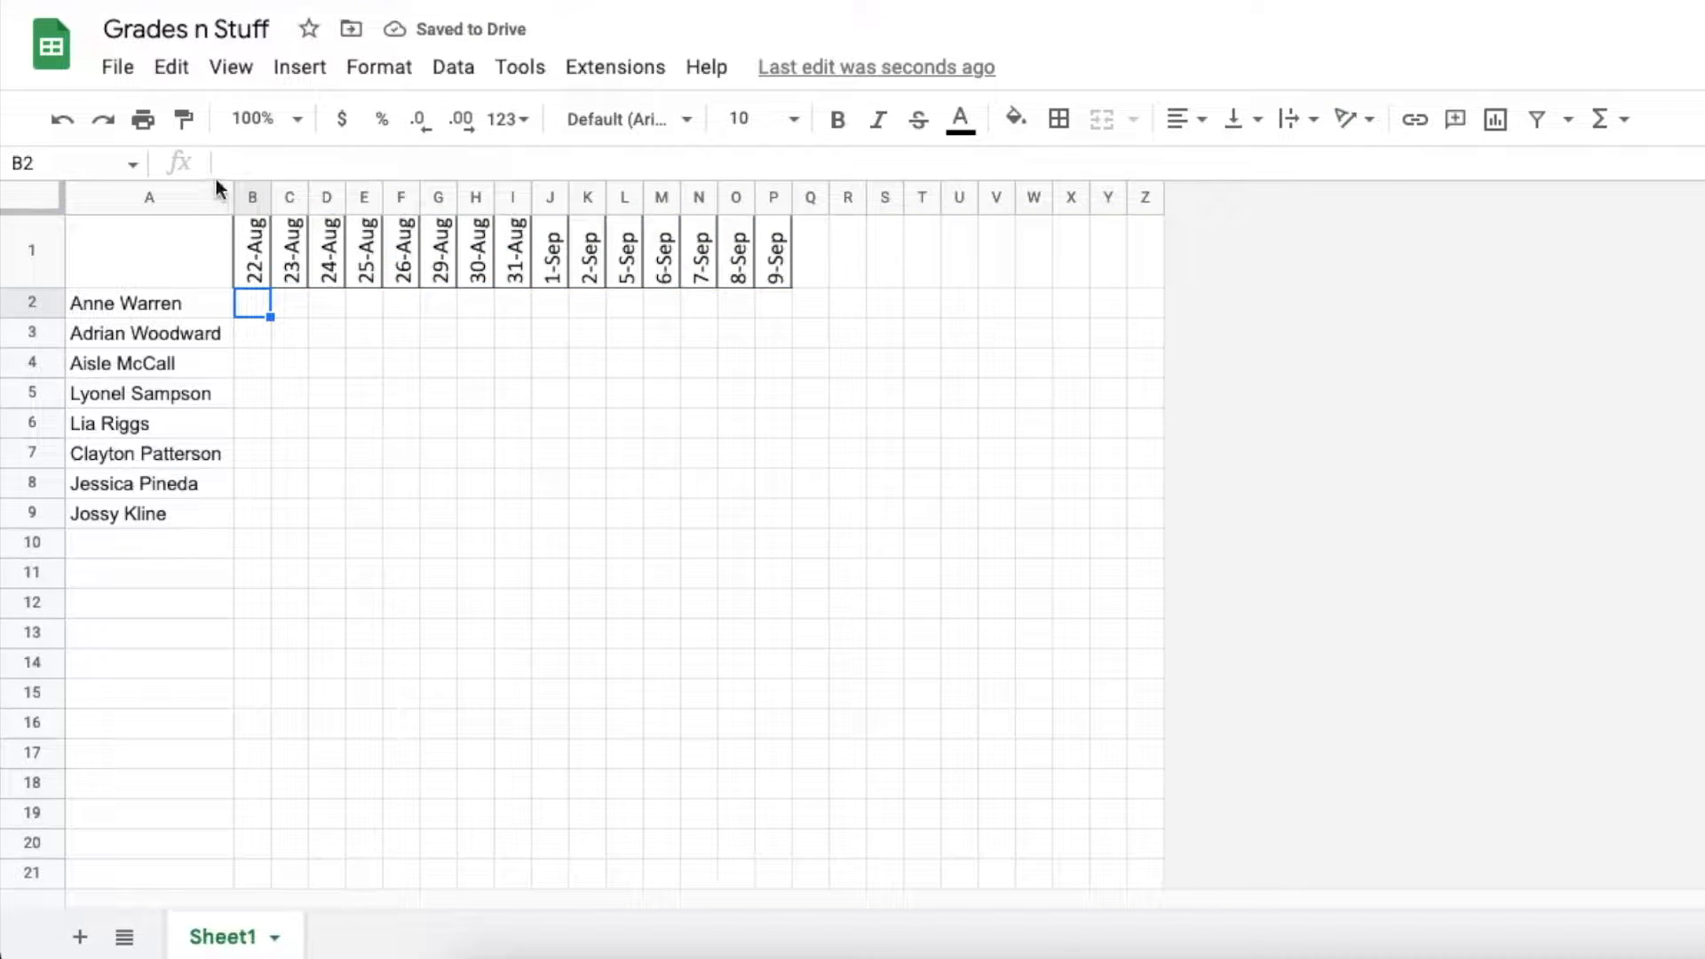
Apply all borders to every cell in columns A through Z
{"action": "left_click_drag", "start_coordinate": [183, 192], "coordinate": [1155, 243]}
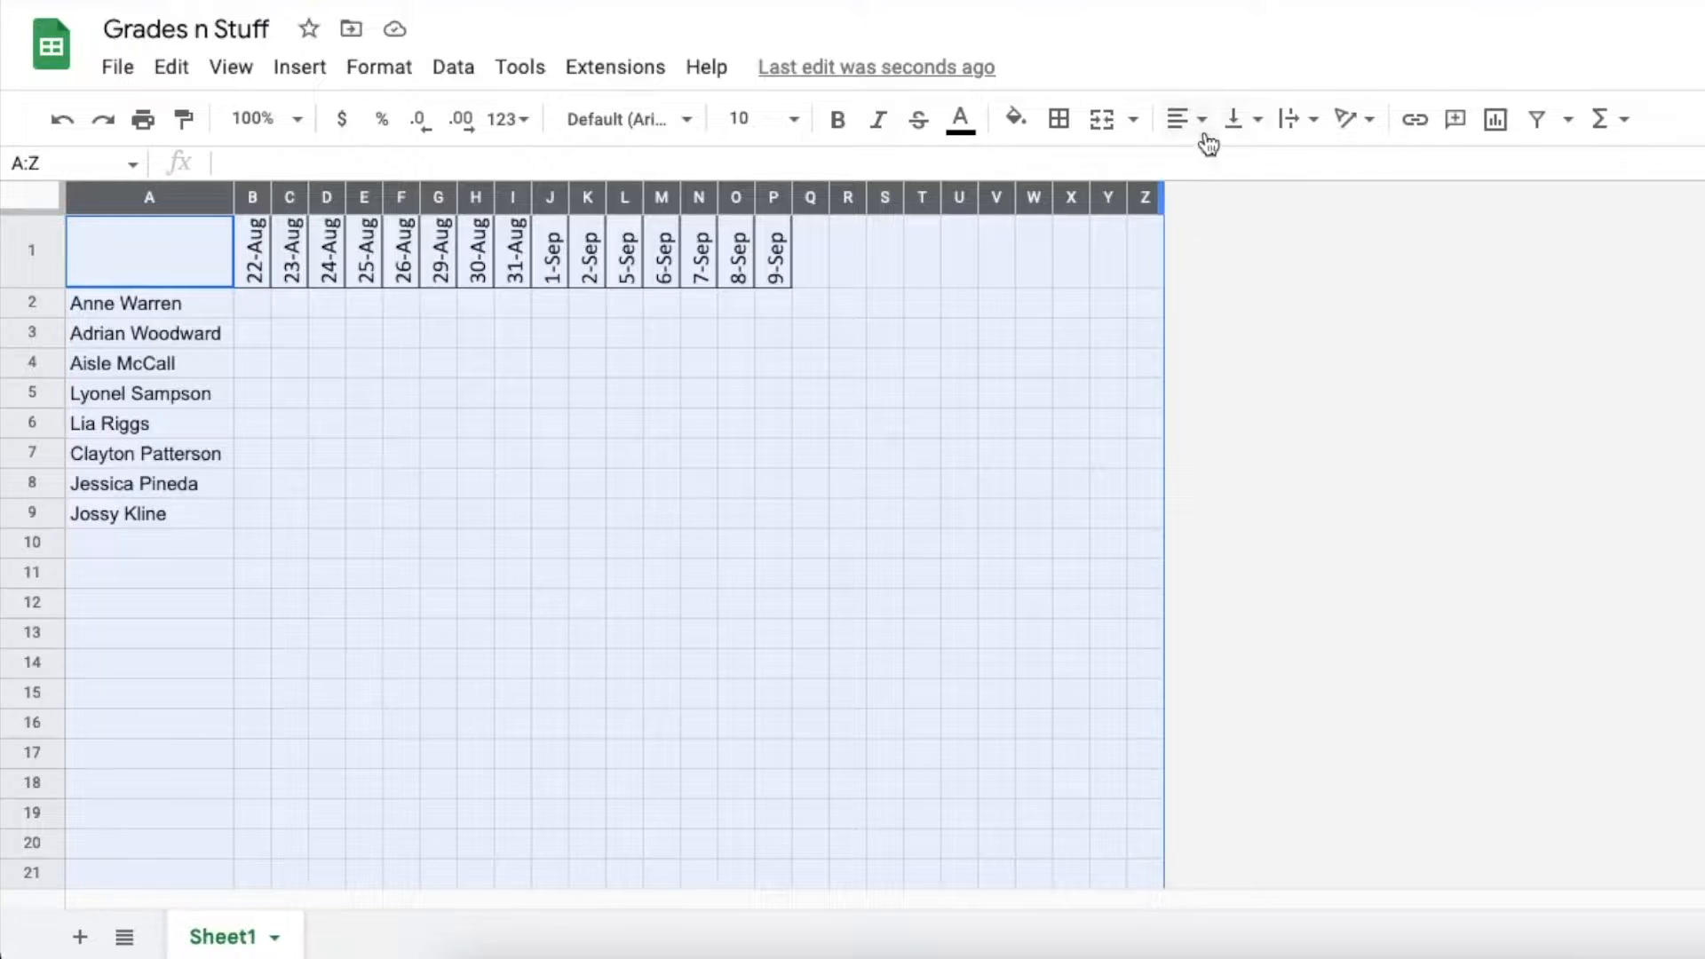
{"action": "left_click", "coordinate": [1059, 122]}
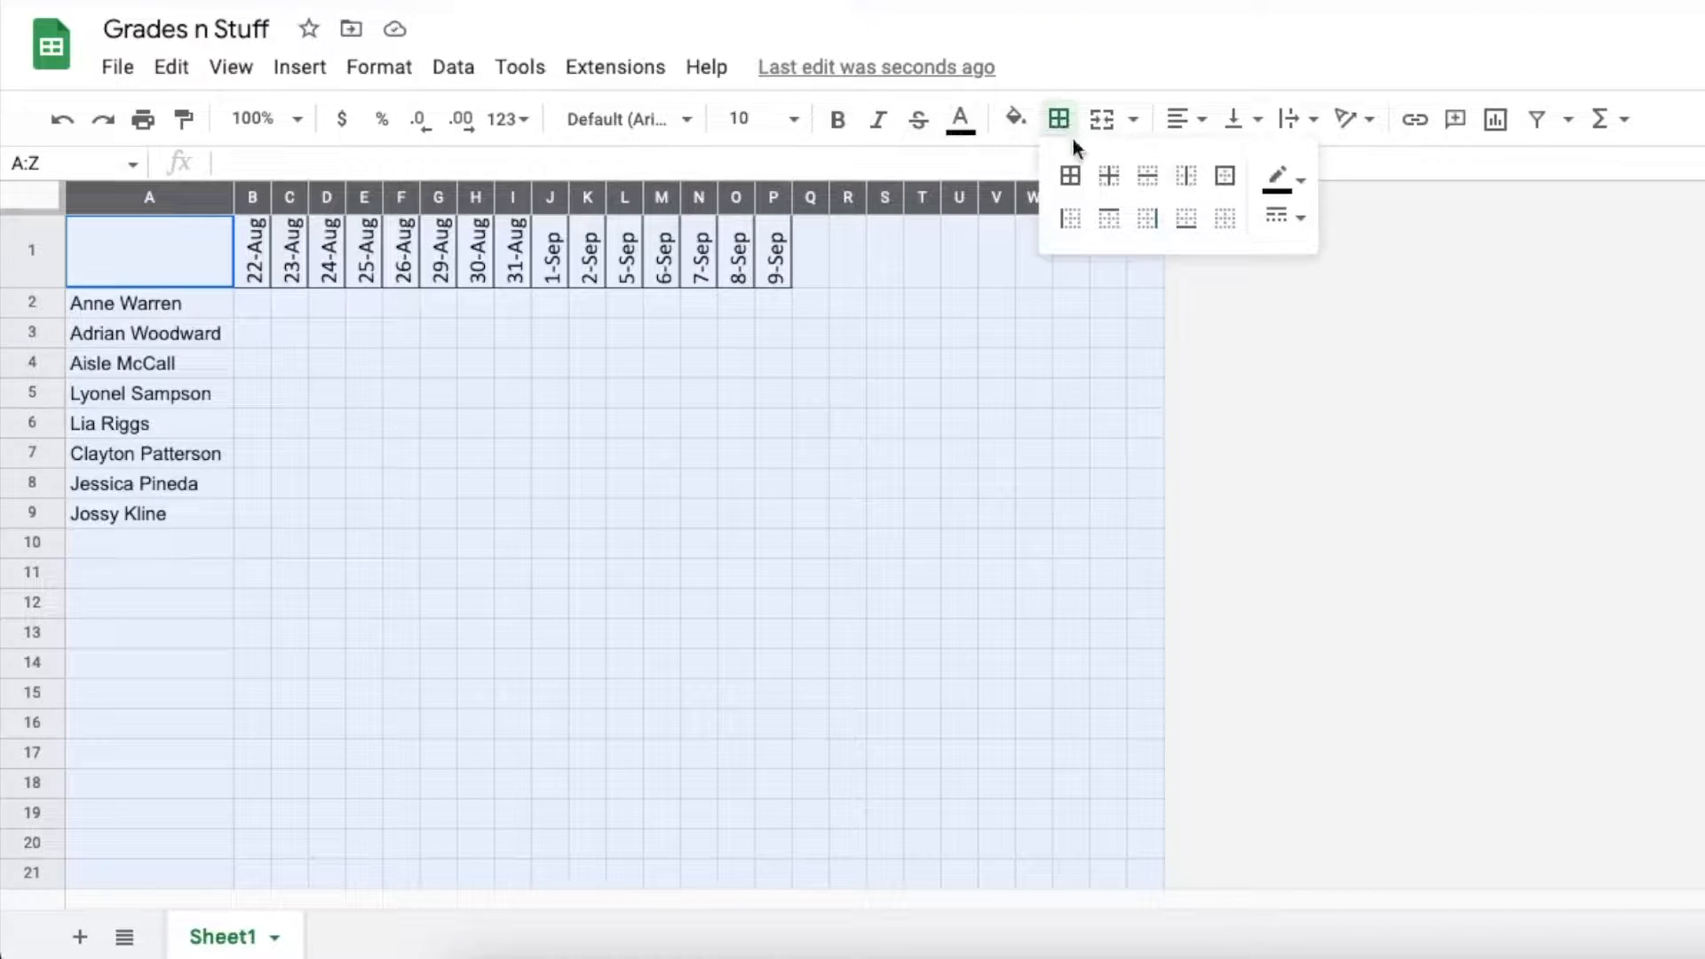
{"action": "left_click", "coordinate": [1108, 177]}
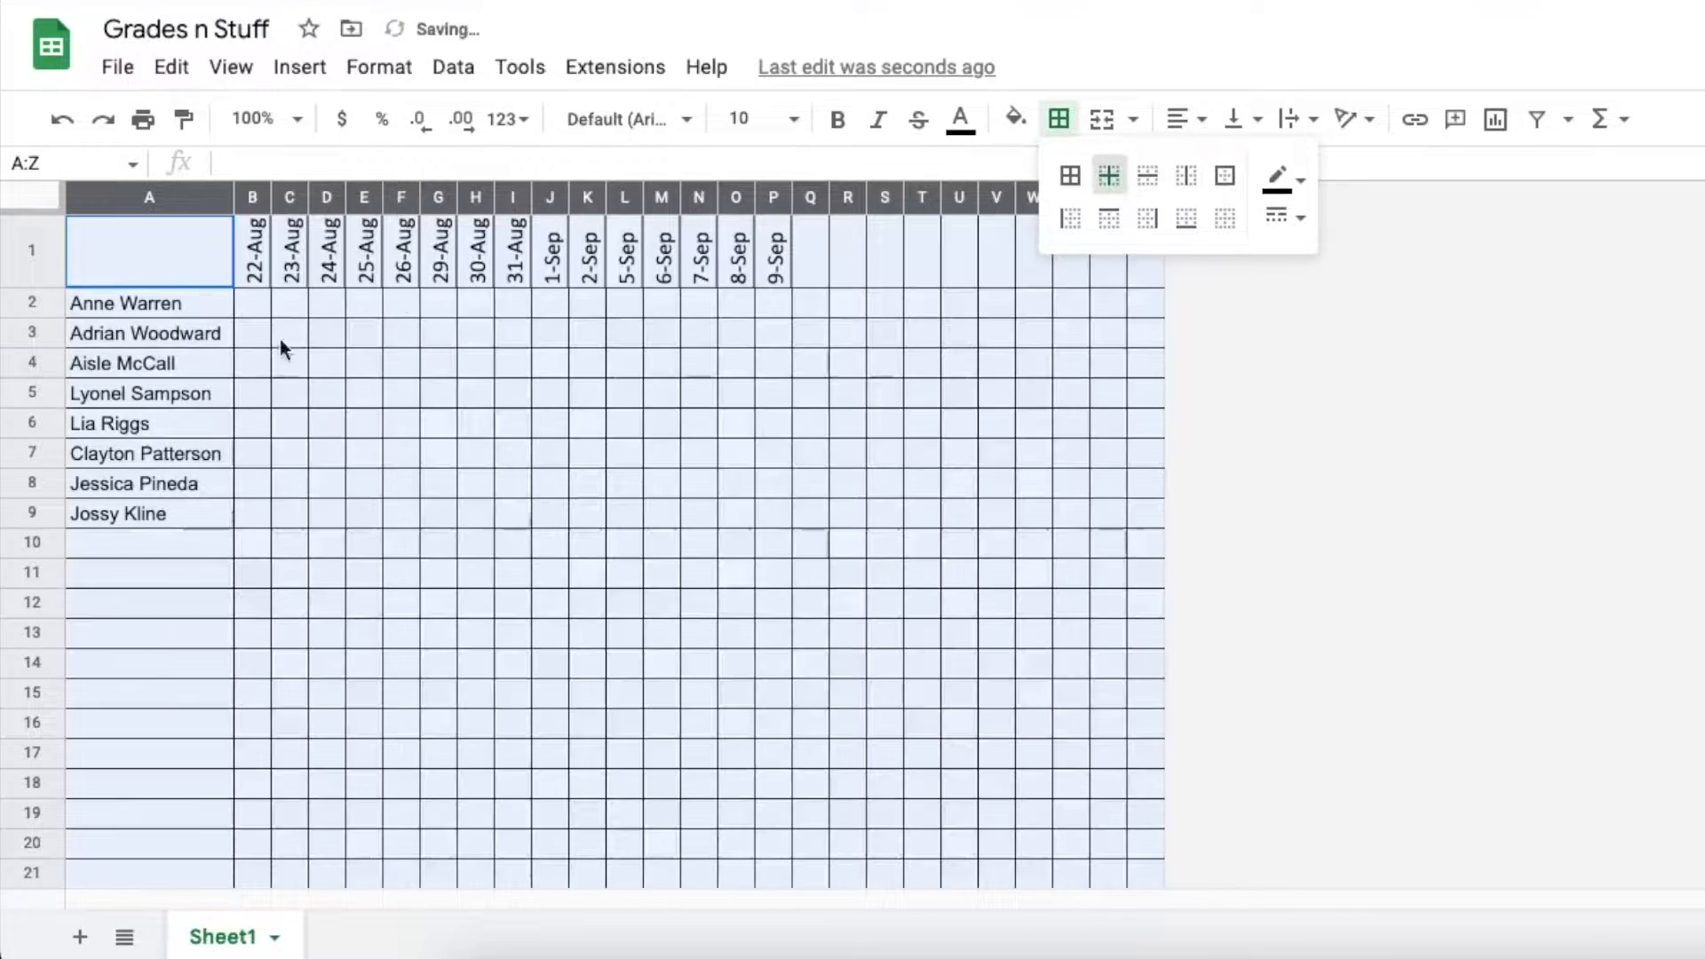
{"action": "left_click", "coordinate": [255, 302]}
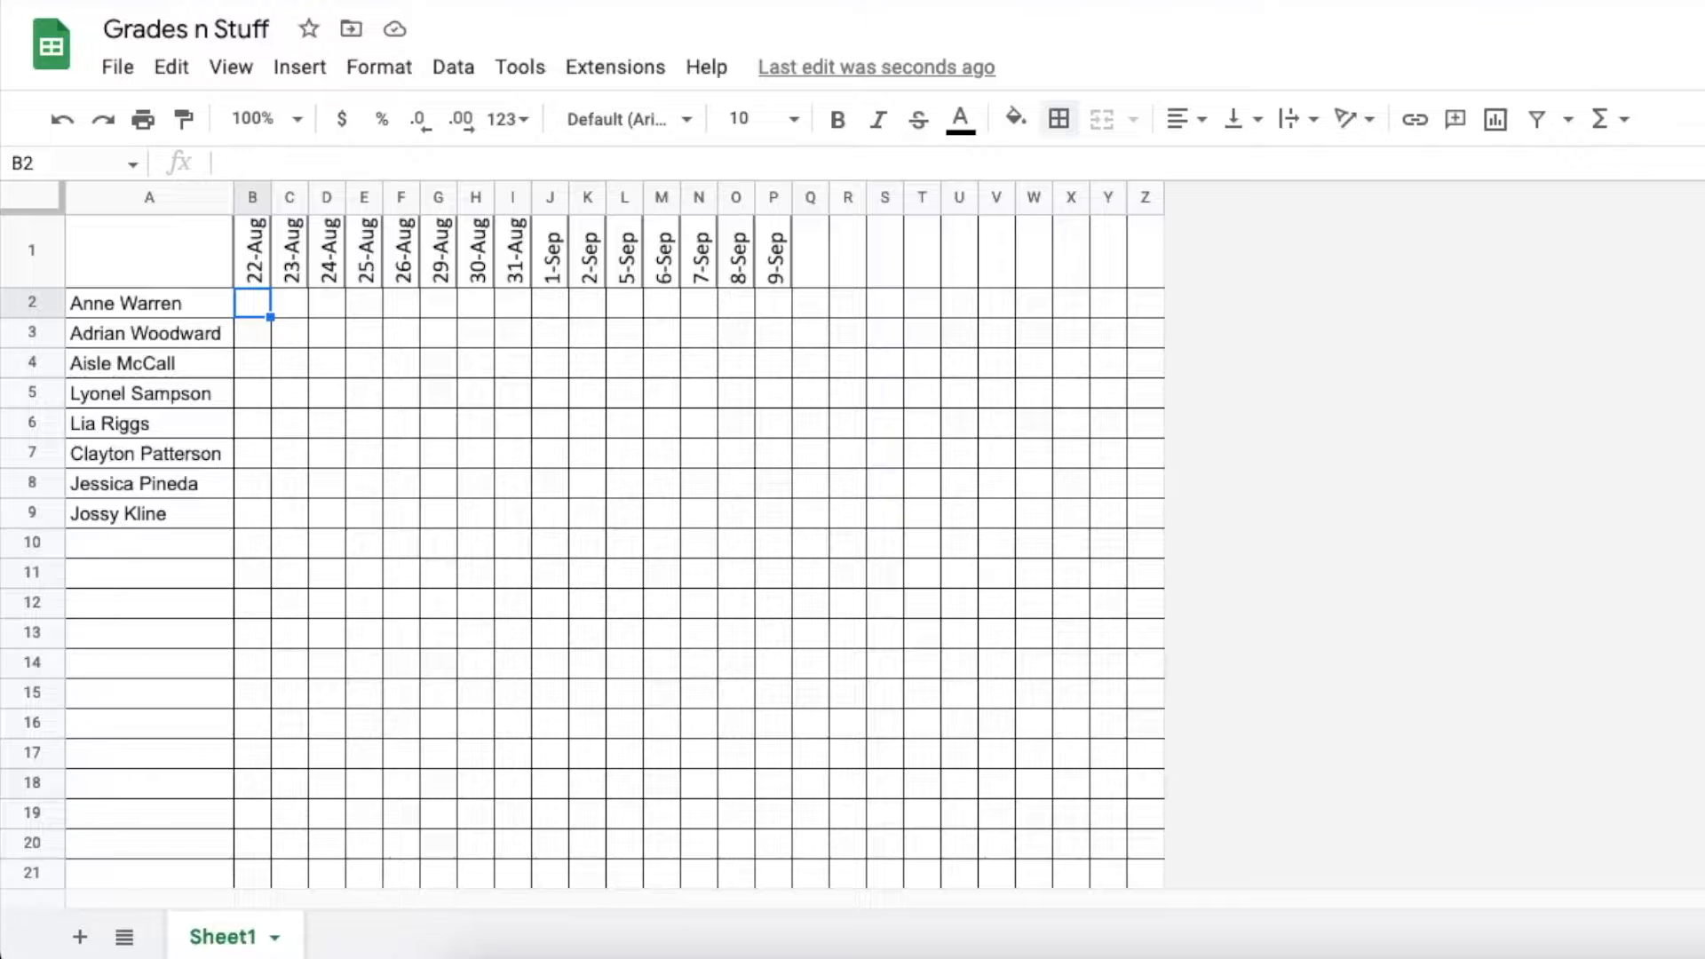
Fill every score cell in B2:P9 with 10
{"action": "type", "text": "10"}
{"action": "key", "text": "Return"}
{"action": "key", "text": "Up"}
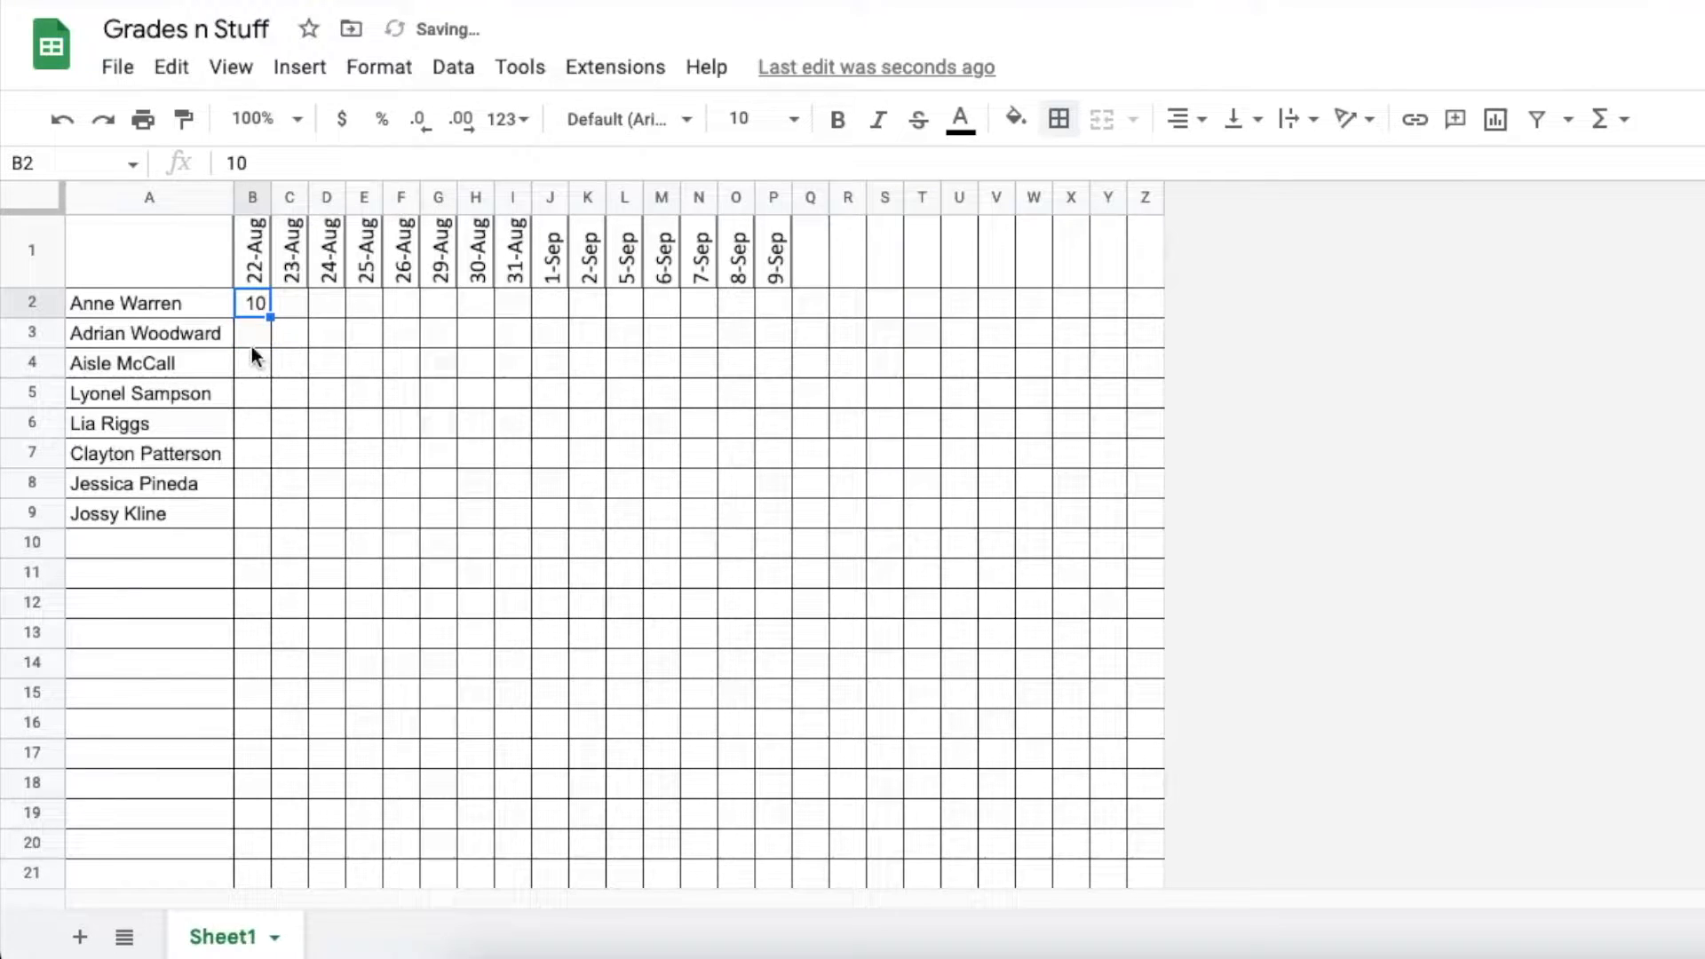
{"action": "left_click_drag", "start_coordinate": [247, 303], "coordinate": [769, 520]}
{"action": "type", "text": "10"}
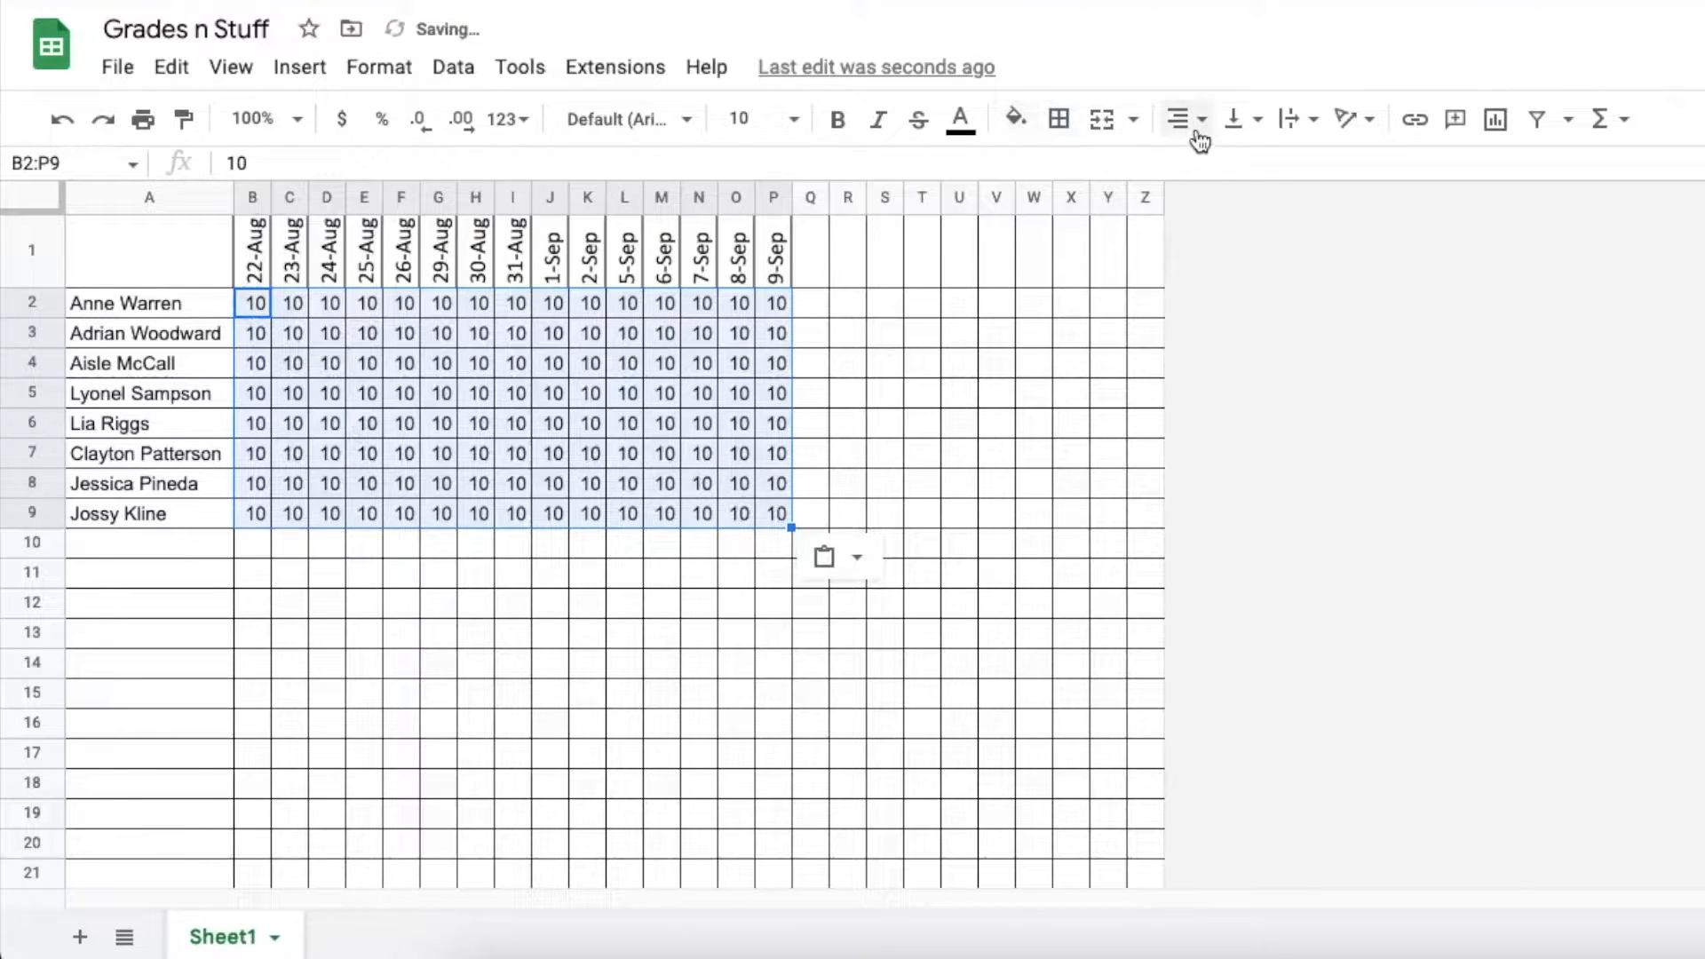
{"action": "key", "text": "ctrl+a"}
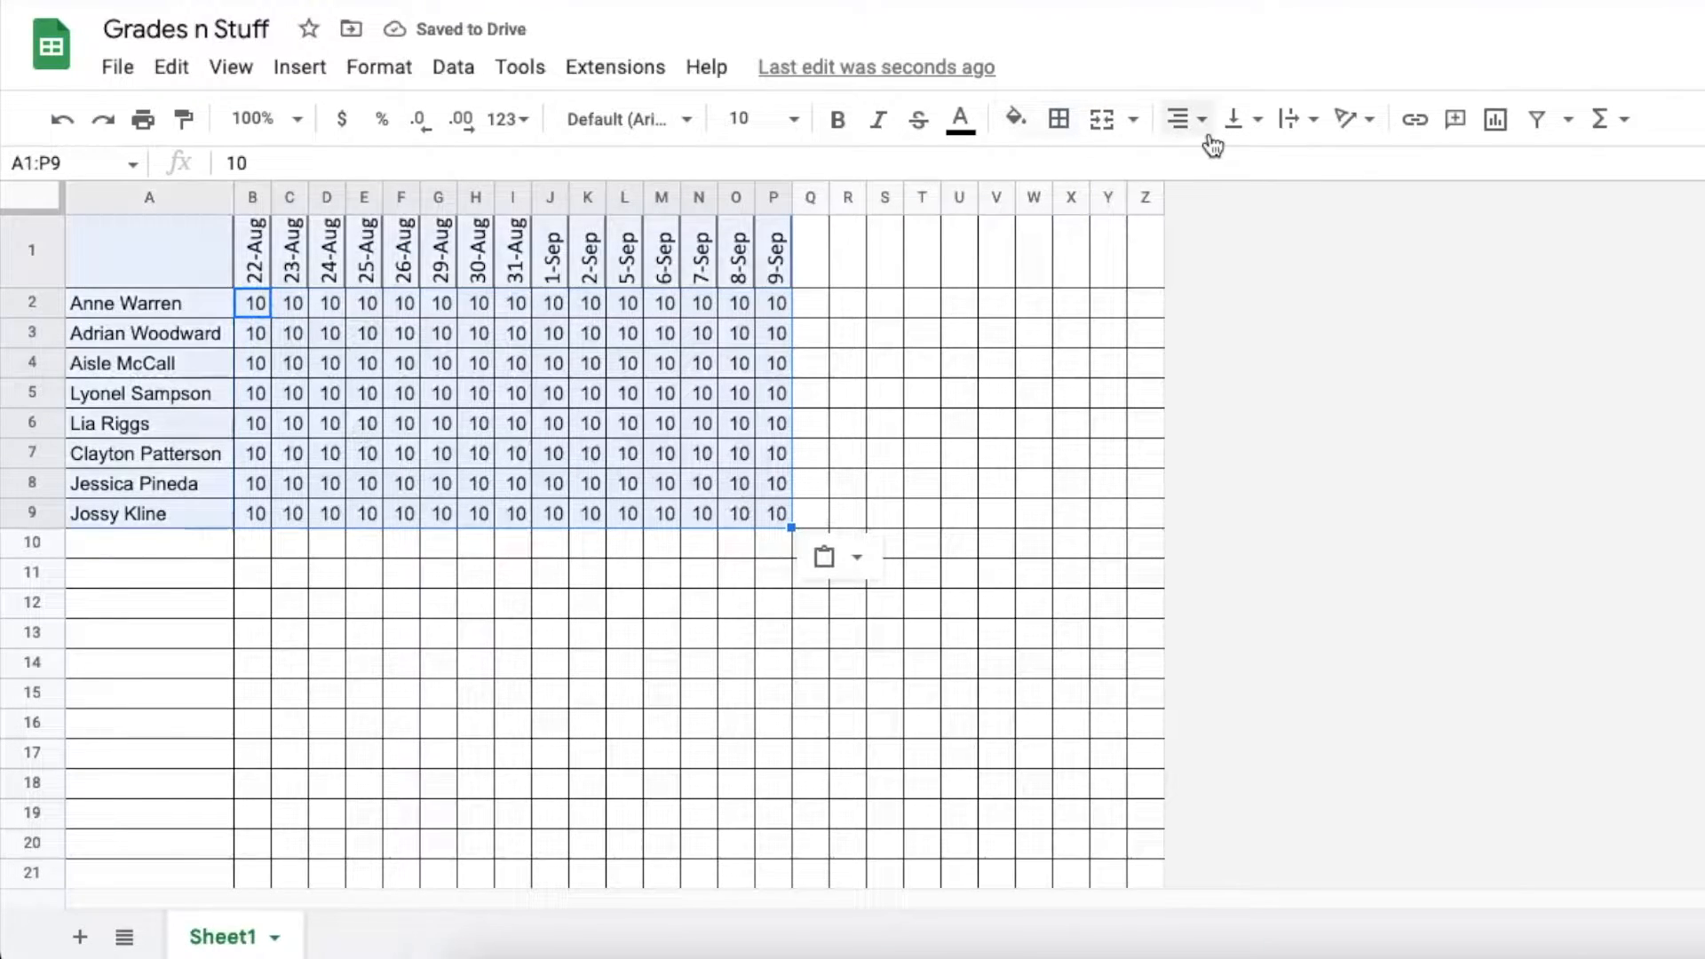
{"action": "left_click", "coordinate": [842, 265]}
Center the dates and scores in columns B through P
{"action": "left_click_drag", "start_coordinate": [773, 197], "coordinate": [267, 203]}
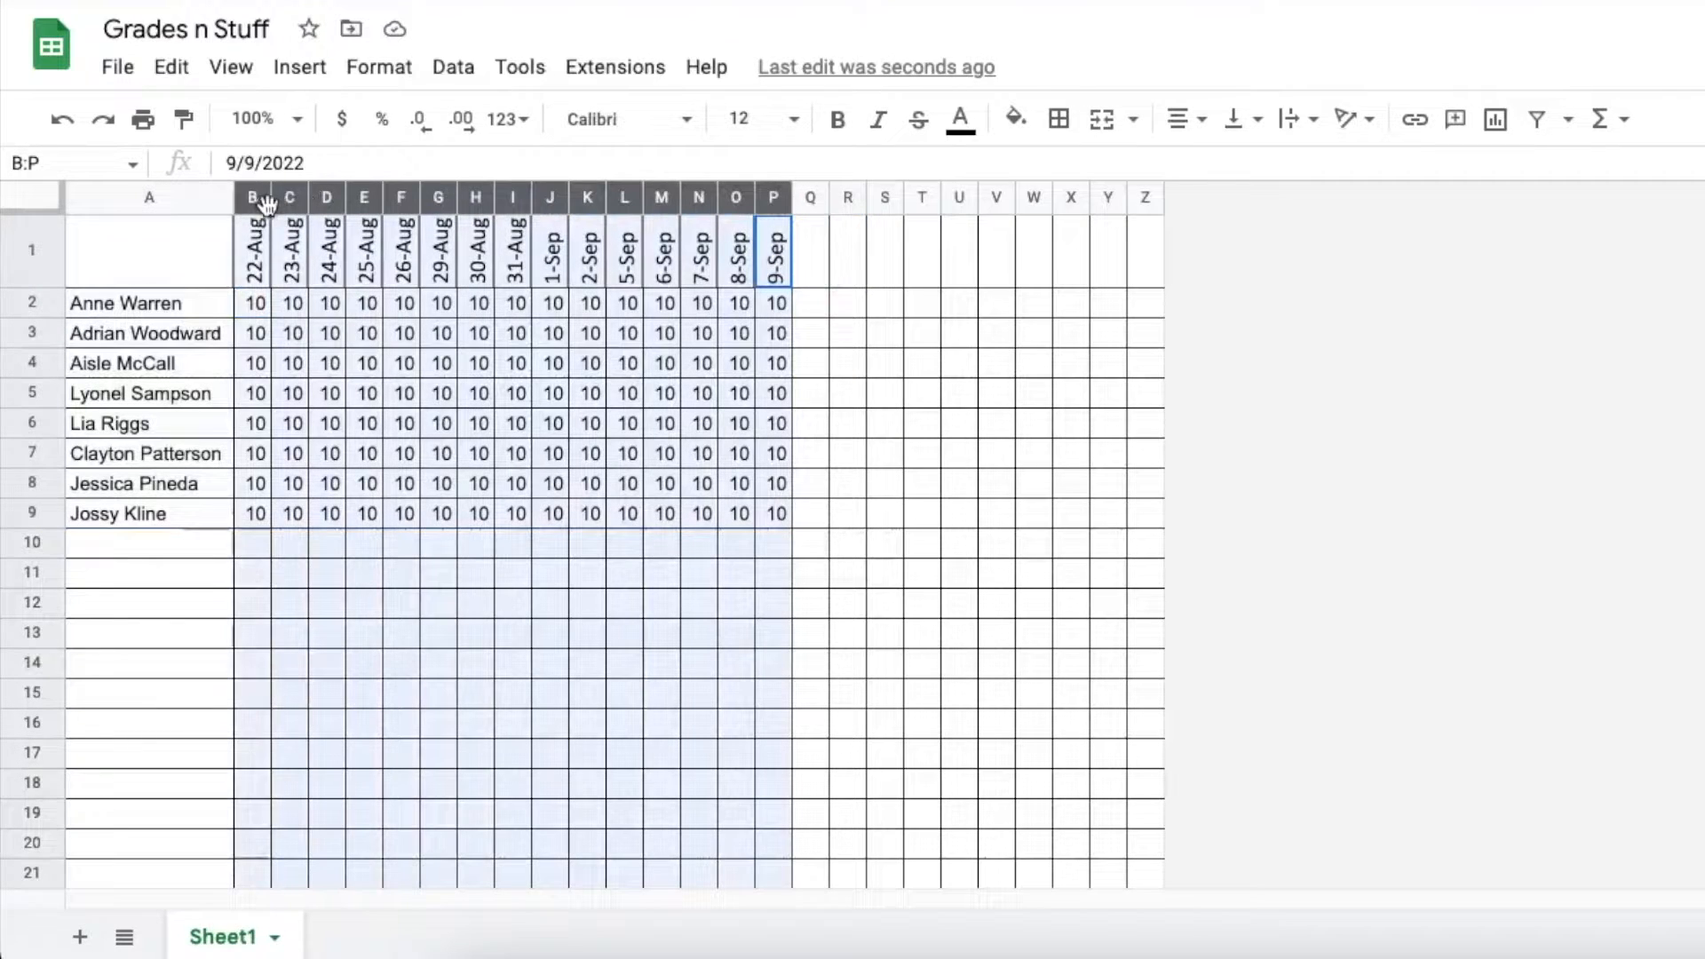
{"action": "left_click", "coordinate": [1186, 121]}
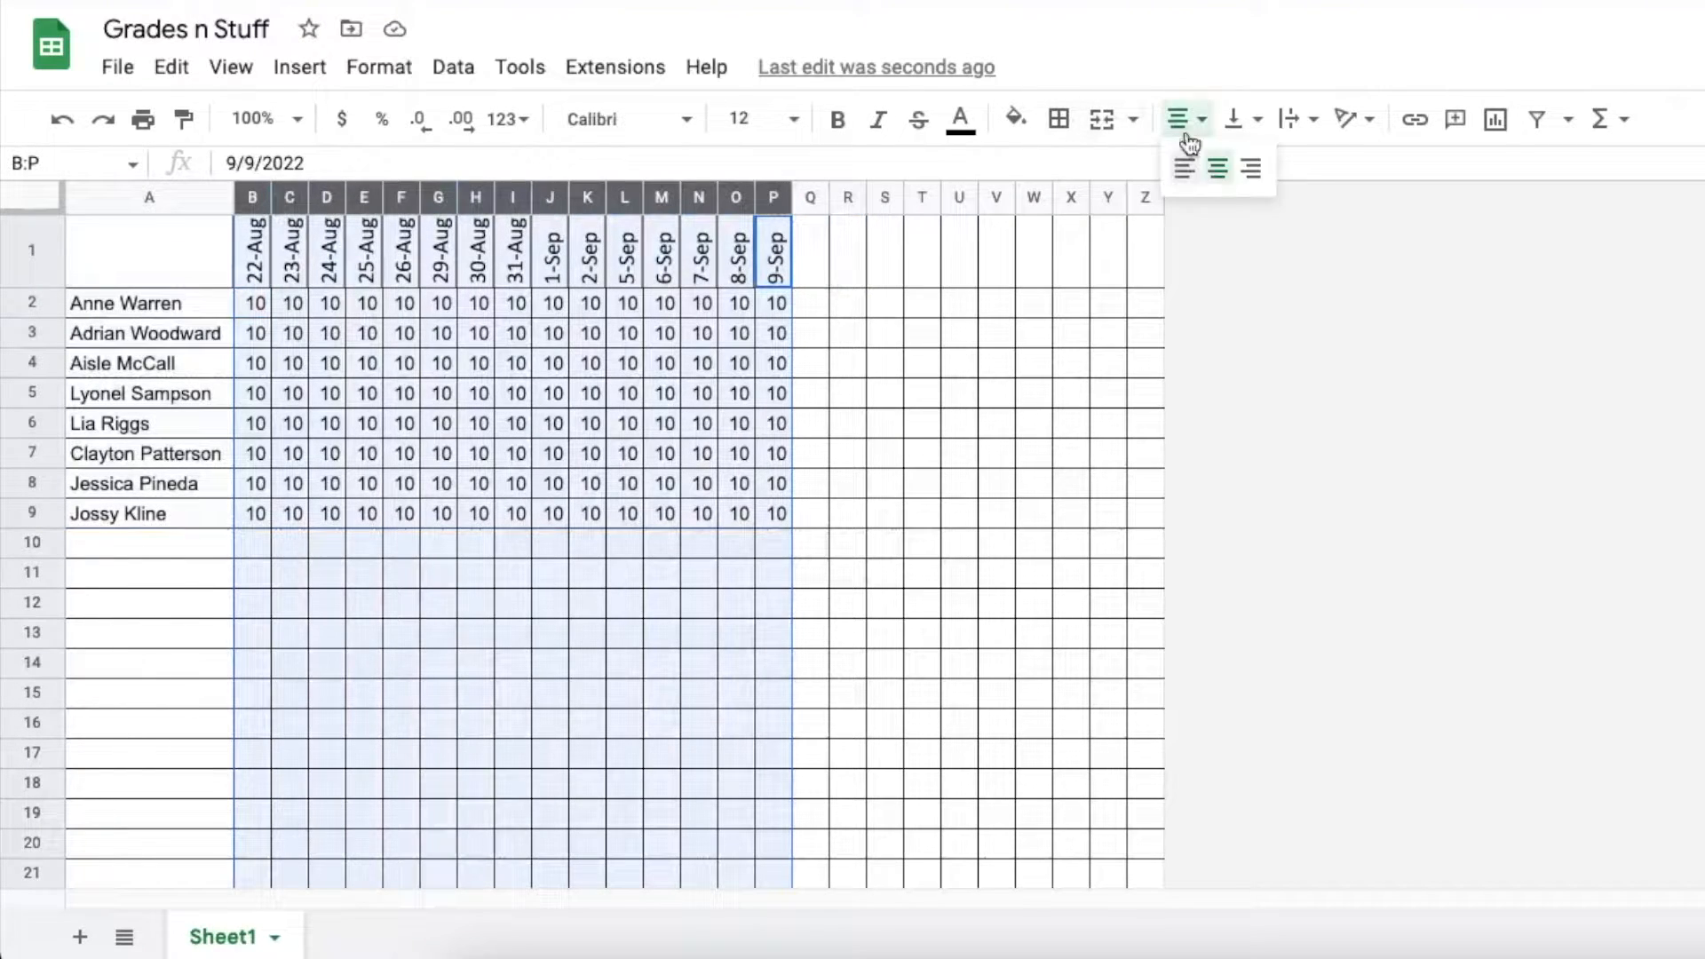
{"action": "left_click", "coordinate": [1213, 177]}
{"action": "left_click", "coordinate": [703, 425]}
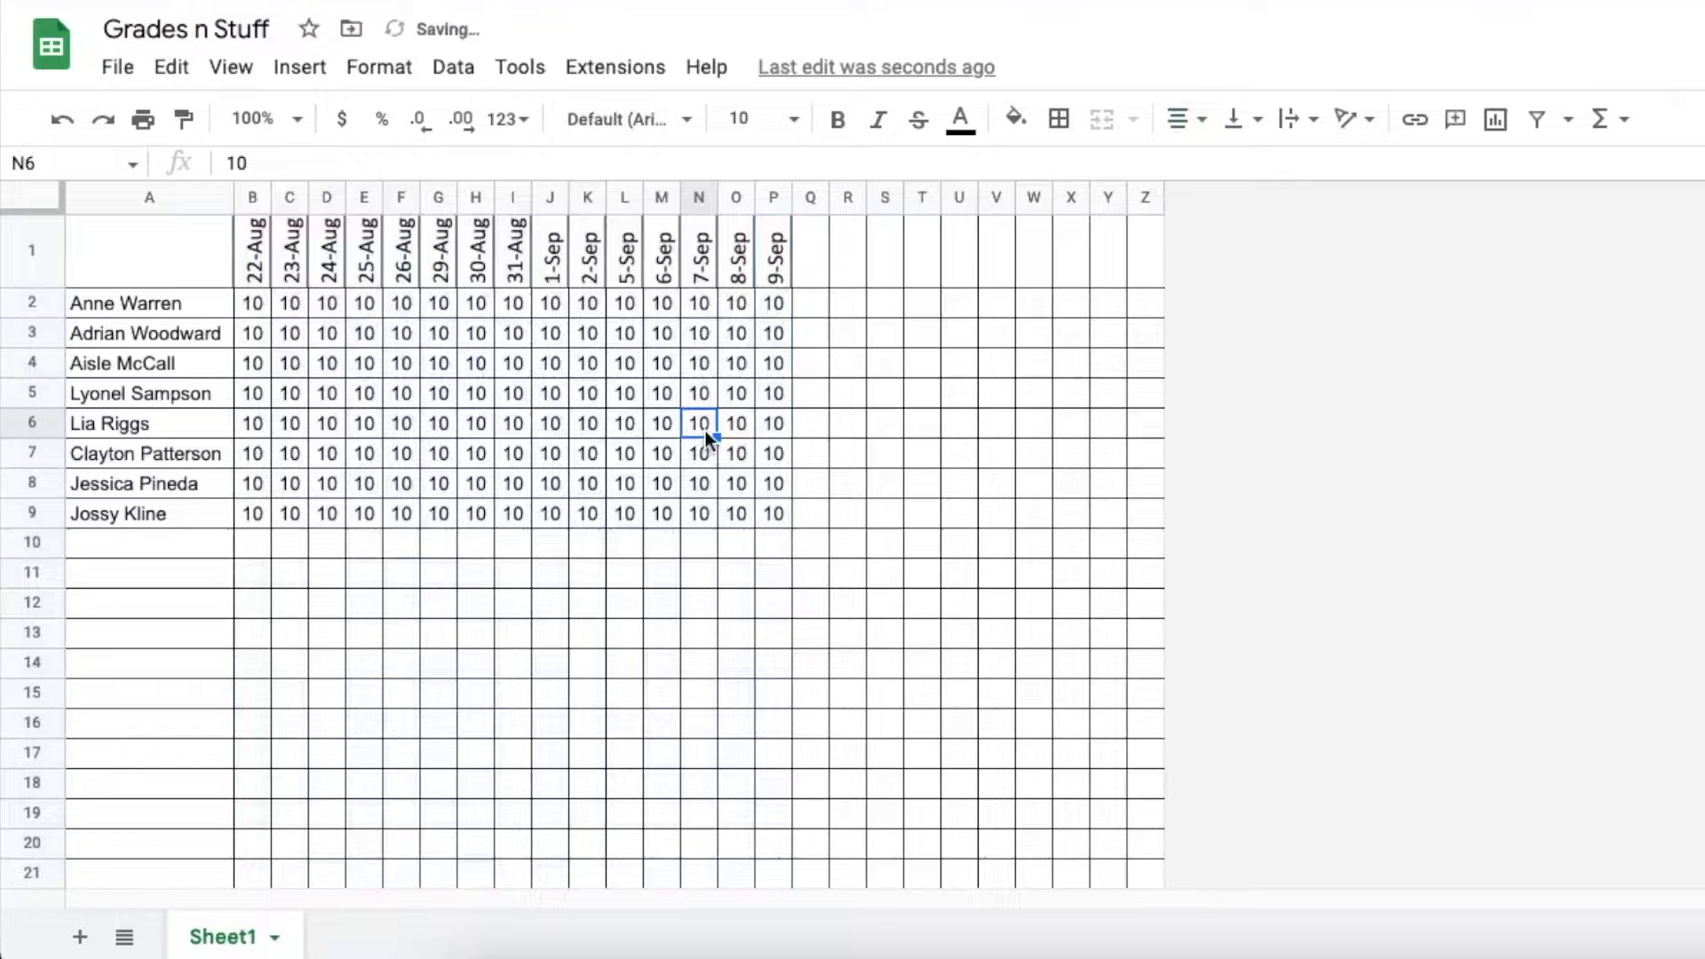
{"action": "left_click", "coordinate": [267, 368]}
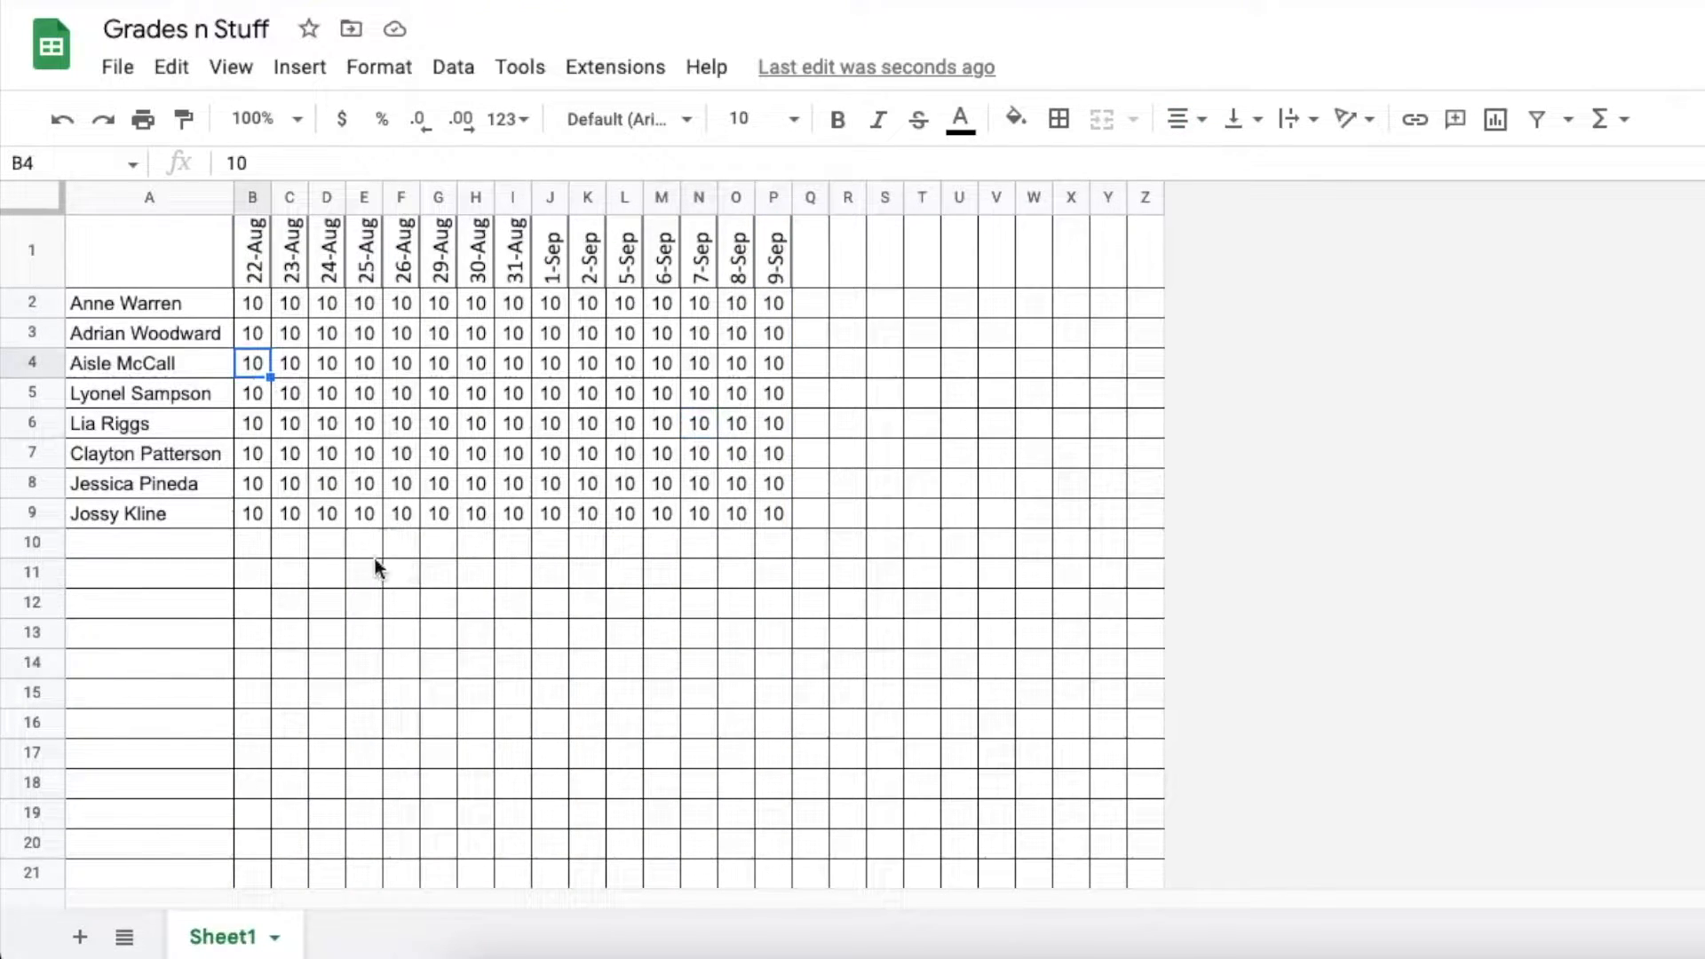
Lower B4 to 9, B7 to 8, and about ten scattered scores, including P3, to 7
{"action": "type", "text": "9"}
{"action": "left_click", "coordinate": [256, 452]}
{"action": "type", "text": "8"}
{"action": "left_click", "coordinate": [254, 513]}
{"action": "type", "text": "7"}
{"action": "left_click", "coordinate": [326, 483]}
{"action": "type", "text": "7"}
{"action": "left_click", "coordinate": [364, 453]}
{"action": "type", "text": "7"}
{"action": "left_click", "coordinate": [438, 363]}
{"action": "type", "text": "7"}
{"action": "left_click", "coordinate": [699, 513]}
{"action": "type", "text": "7"}
{"action": "left_click", "coordinate": [698, 453]}
{"action": "type", "text": "7"}
{"action": "left_click", "coordinate": [551, 423]}
{"action": "type", "text": "7"}
{"action": "left_click", "coordinate": [773, 333]}
{"action": "type", "text": "7"}
{"action": "left_click", "coordinate": [699, 363]}
{"action": "type", "text": "7"}
Lower five scattered scores, including H4, to 5
{"action": "left_click", "coordinate": [587, 394]}
{"action": "type", "text": "5"}
{"action": "left_click", "coordinate": [736, 453]}
{"action": "type", "text": "5"}
{"action": "left_click", "coordinate": [476, 364]}
{"action": "type", "text": "5"}
{"action": "left_click", "coordinate": [337, 363]}
{"action": "type", "text": "5"}
{"action": "left_click", "coordinate": [290, 333]}
{"action": "type", "text": "5"}
Change six scores, including H2, M4 and H8, to 8
{"action": "left_click", "coordinate": [476, 303]}
{"action": "type", "text": "8"}
{"action": "left_click", "coordinate": [662, 364]}
{"action": "type", "text": "8"}
{"action": "left_click", "coordinate": [736, 303]}
{"action": "type", "text": "8"}
{"action": "left_click", "coordinate": [550, 364]}
{"action": "type", "text": "8"}
{"action": "left_click", "coordinate": [625, 453]}
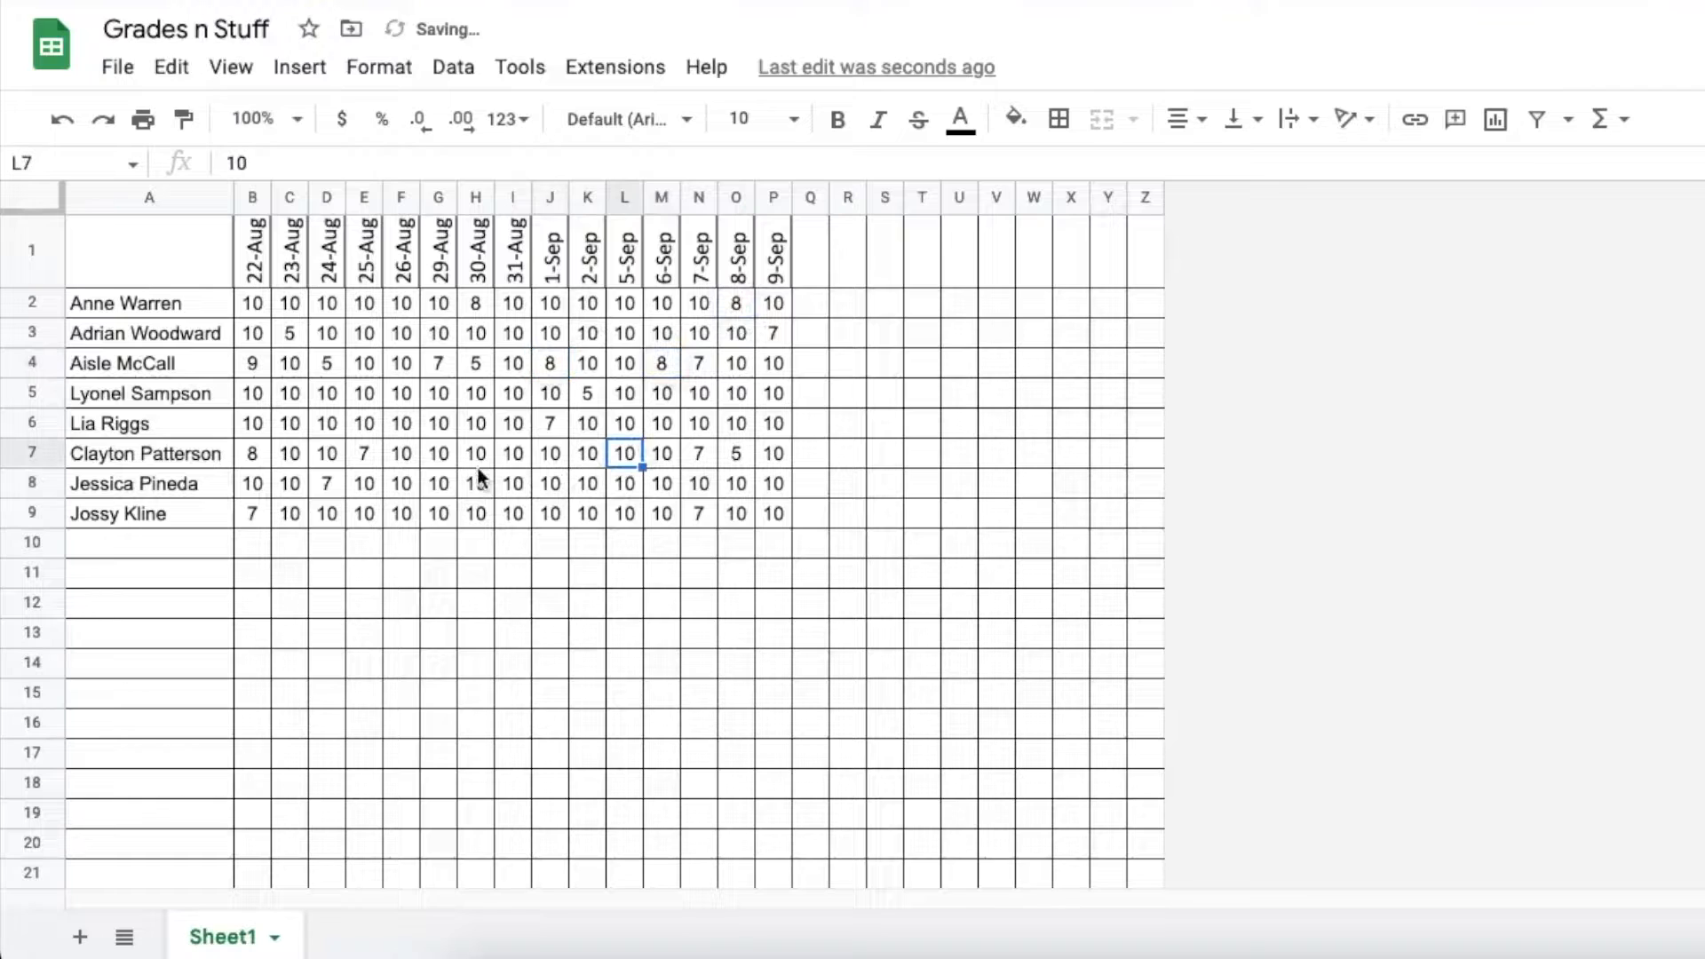
{"action": "type", "text": "8"}
{"action": "left_click", "coordinate": [476, 483]}
{"action": "type", "text": "8"}
Lower about thirteen more scattered scores to 9
{"action": "left_click", "coordinate": [592, 488]}
{"action": "type", "text": "9"}
{"action": "left_click", "coordinate": [736, 393]}
{"action": "type", "text": "9"}
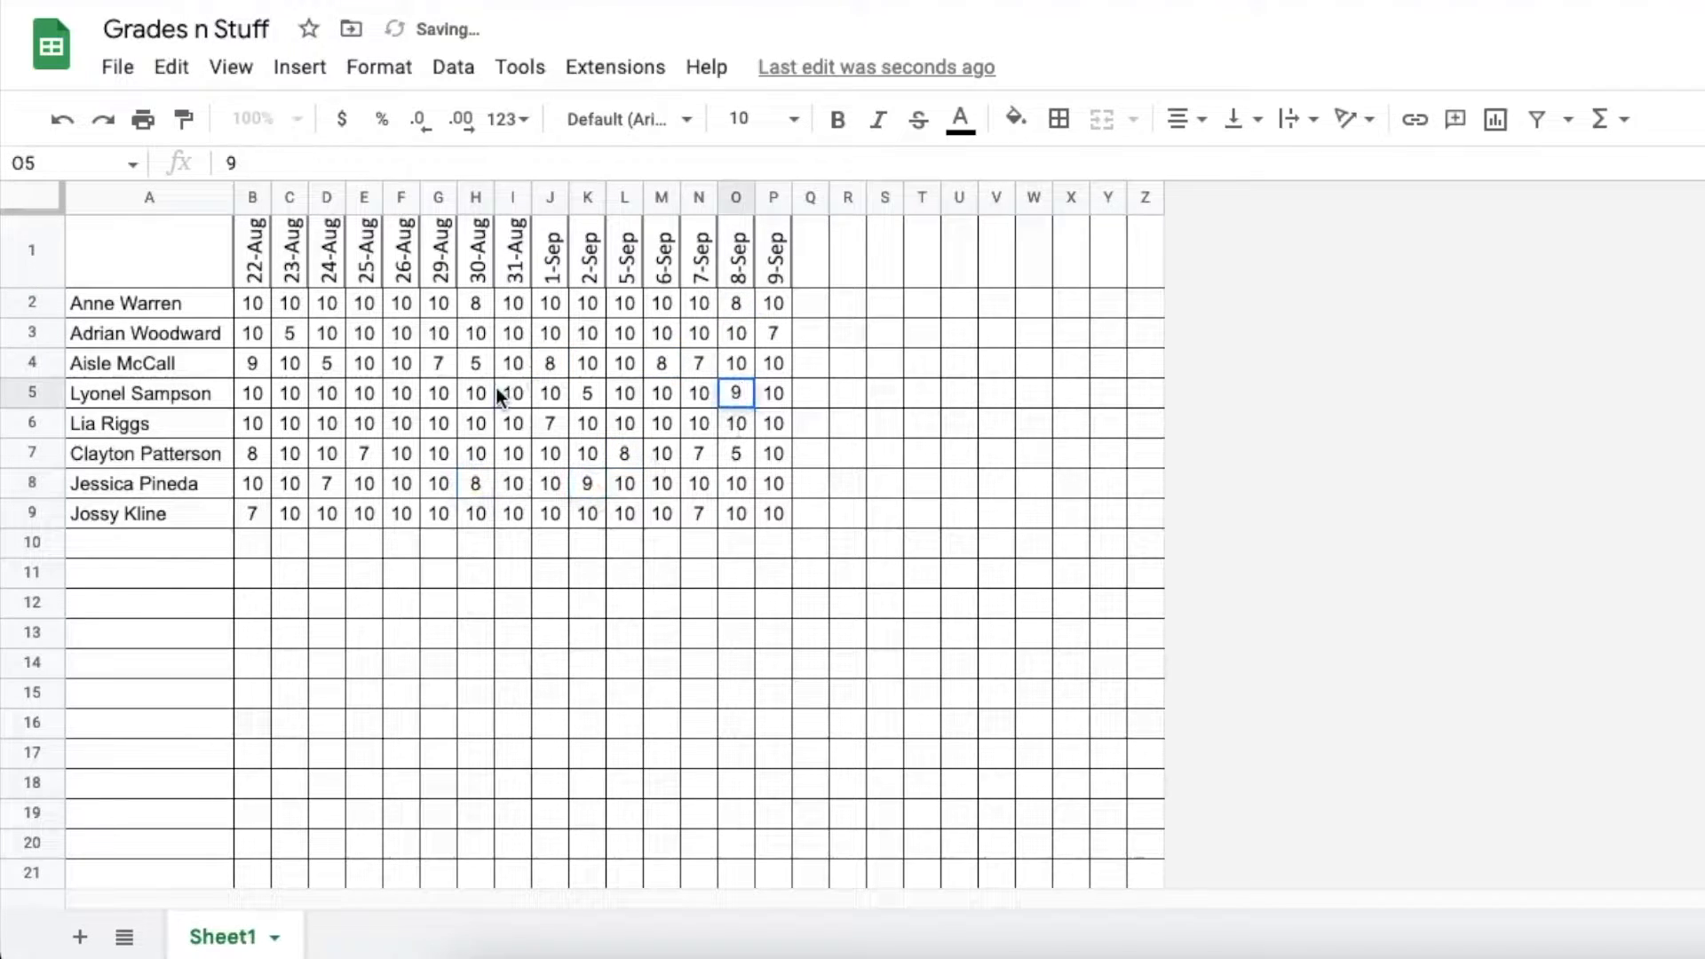
{"action": "left_click", "coordinate": [513, 393]}
{"action": "type", "text": "9"}
{"action": "left_click", "coordinate": [401, 333]}
{"action": "type", "text": "99"}
{"action": "left_click", "coordinate": [435, 512]}
{"action": "type", "text": "9"}
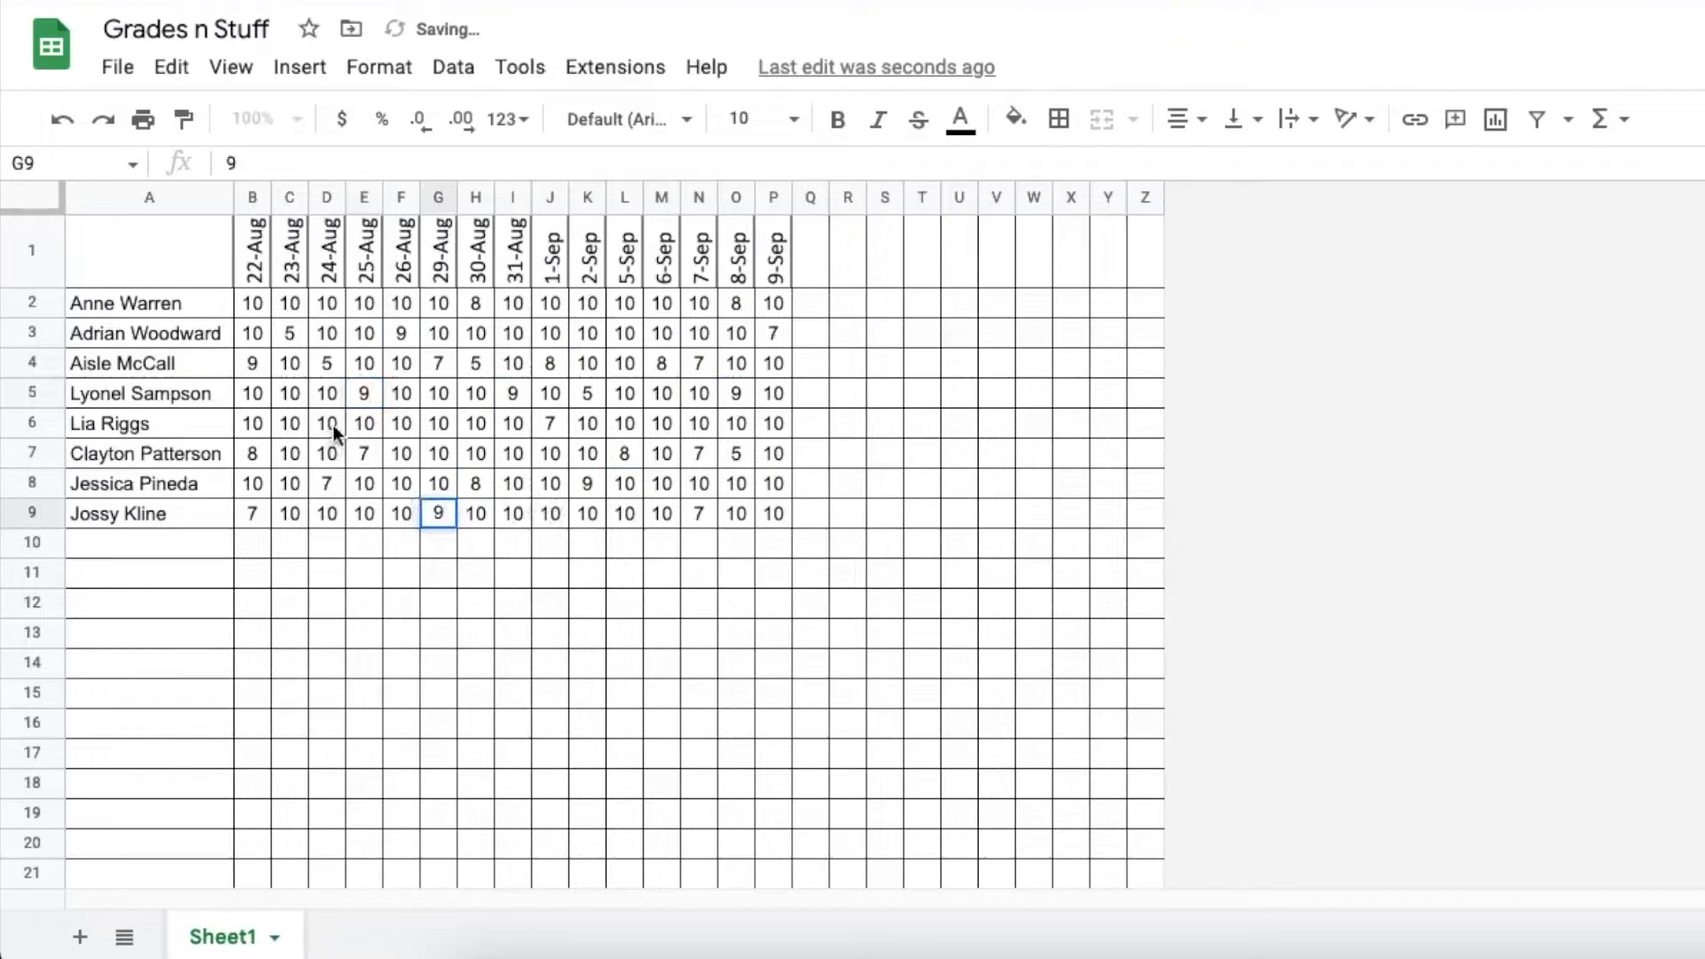
{"action": "left_click", "coordinate": [329, 424]}
{"action": "type", "text": "9"}
{"action": "left_click", "coordinate": [664, 422]}
{"action": "type", "text": "9"}
{"action": "left_click", "coordinate": [737, 333]}
{"action": "type", "text": "9"}
{"action": "left_click", "coordinate": [550, 333]}
{"action": "type", "text": "9"}
{"action": "left_click", "coordinate": [377, 306]}
{"action": "type", "text": "9"}
{"action": "left_click", "coordinate": [774, 364]}
{"action": "type", "text": "9"}
{"action": "left_click", "coordinate": [780, 481]}
{"action": "type", "text": "9"}
{"action": "left_click", "coordinate": [614, 391]}
{"action": "type", "text": "9"}
{"action": "left_click", "coordinate": [444, 393]}
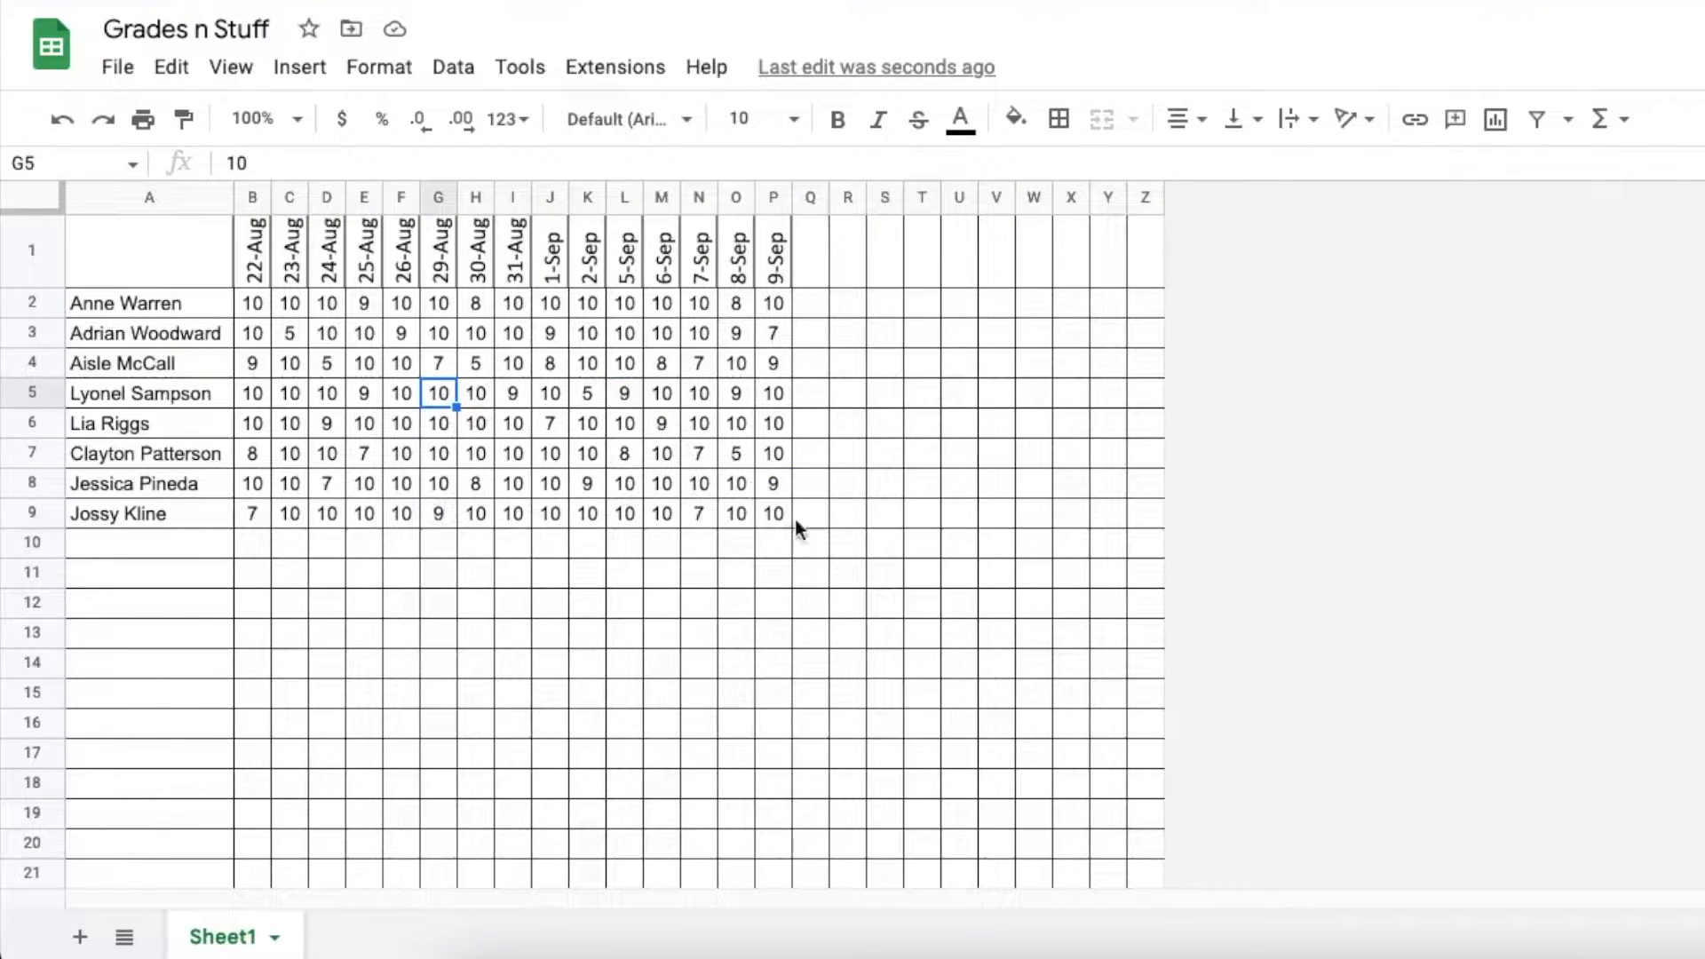
{"action": "left_click", "coordinate": [188, 540]}
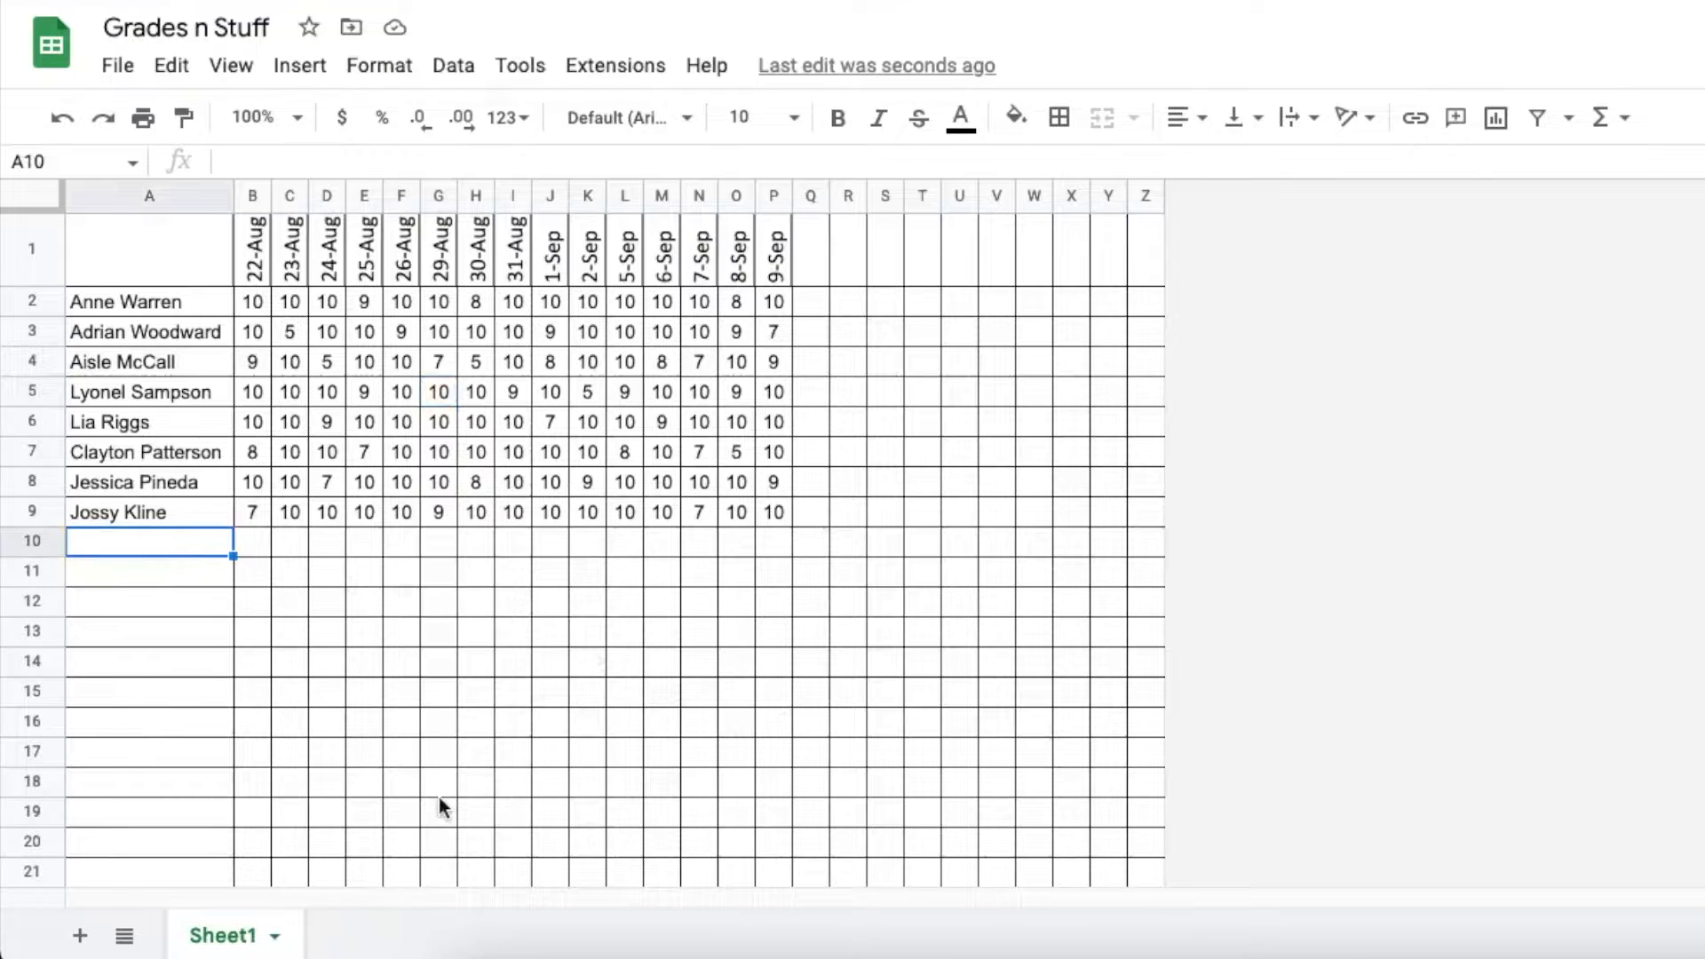
Label cell A10 'AVERAGE'
{"action": "type", "text": "AVE"}
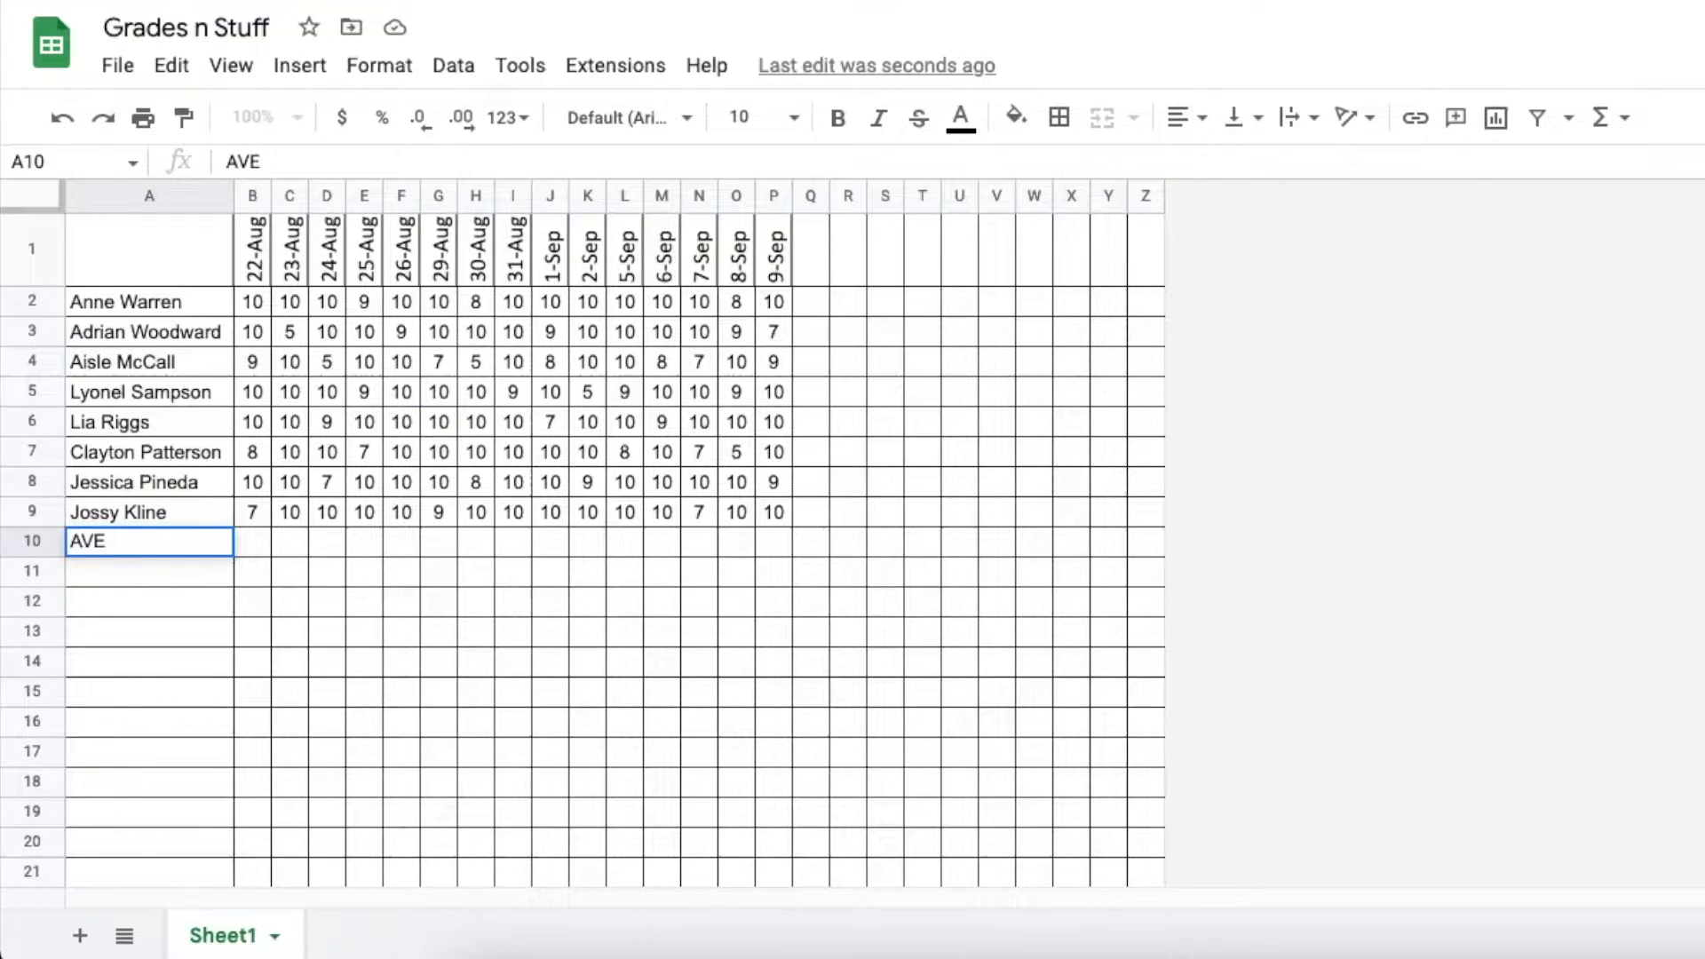
{"action": "type", "text": "RAGE"}
{"action": "key", "text": "Return"}
{"action": "key", "text": "Up"}
{"action": "key", "text": "Right"}
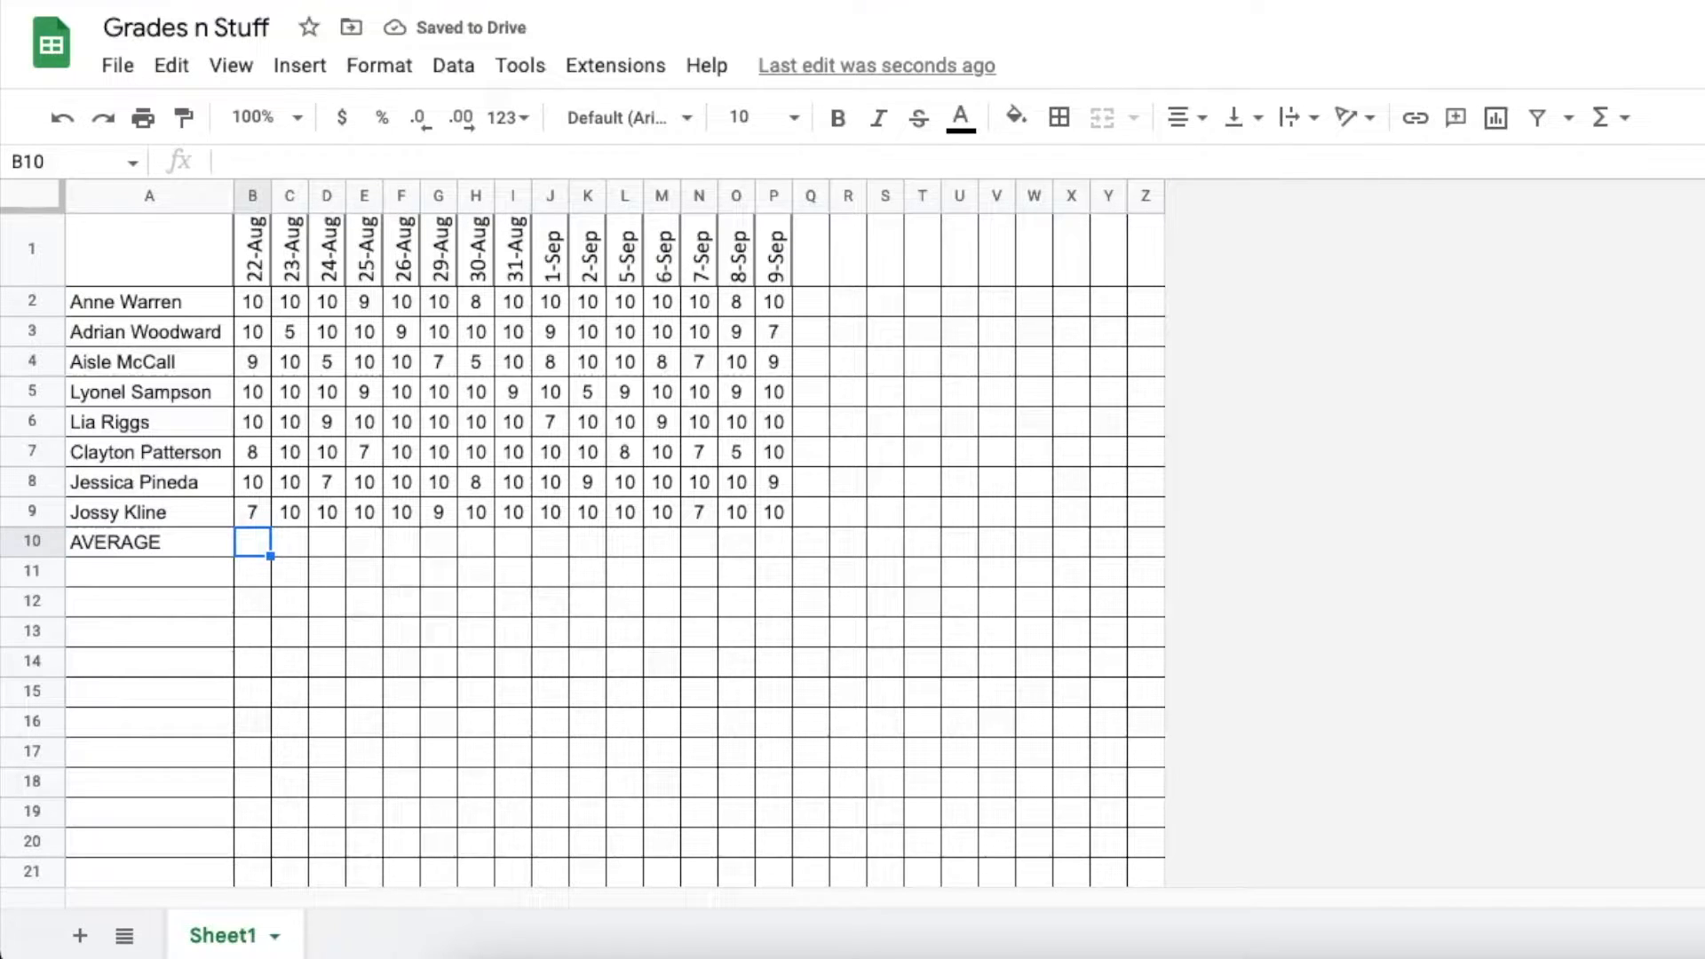
Enter =average(B2:B9) in B10 and reduce it to zero decimal places
{"action": "type", "text": "="}
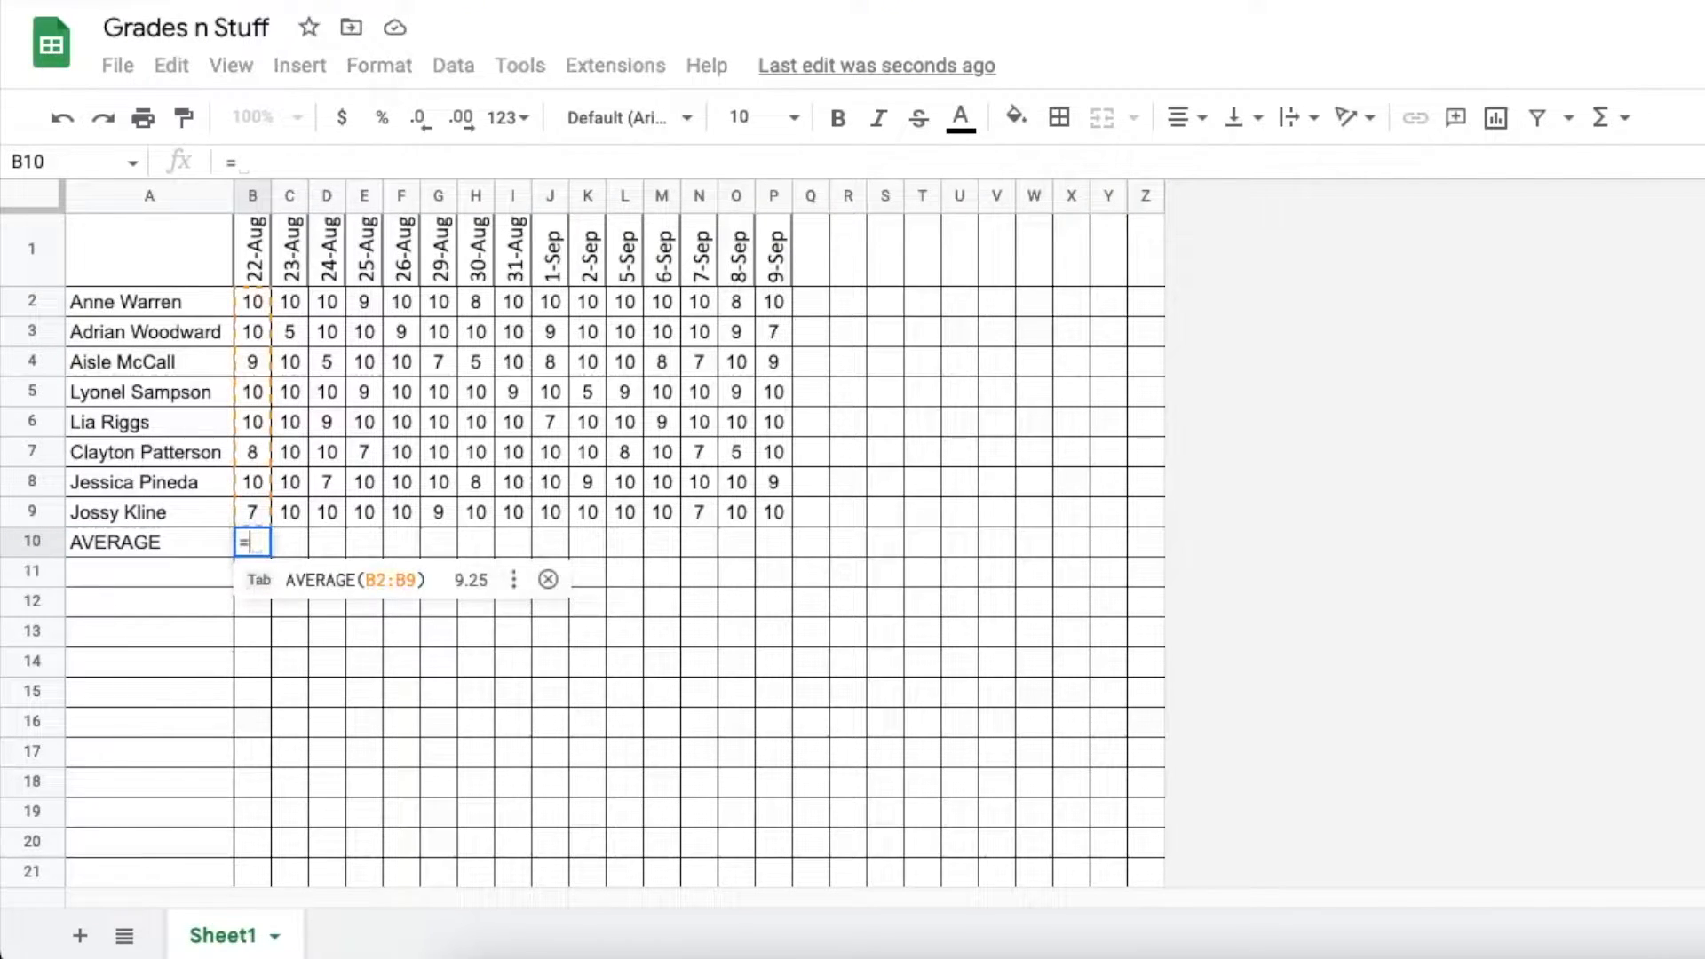
{"action": "type", "text": "average"}
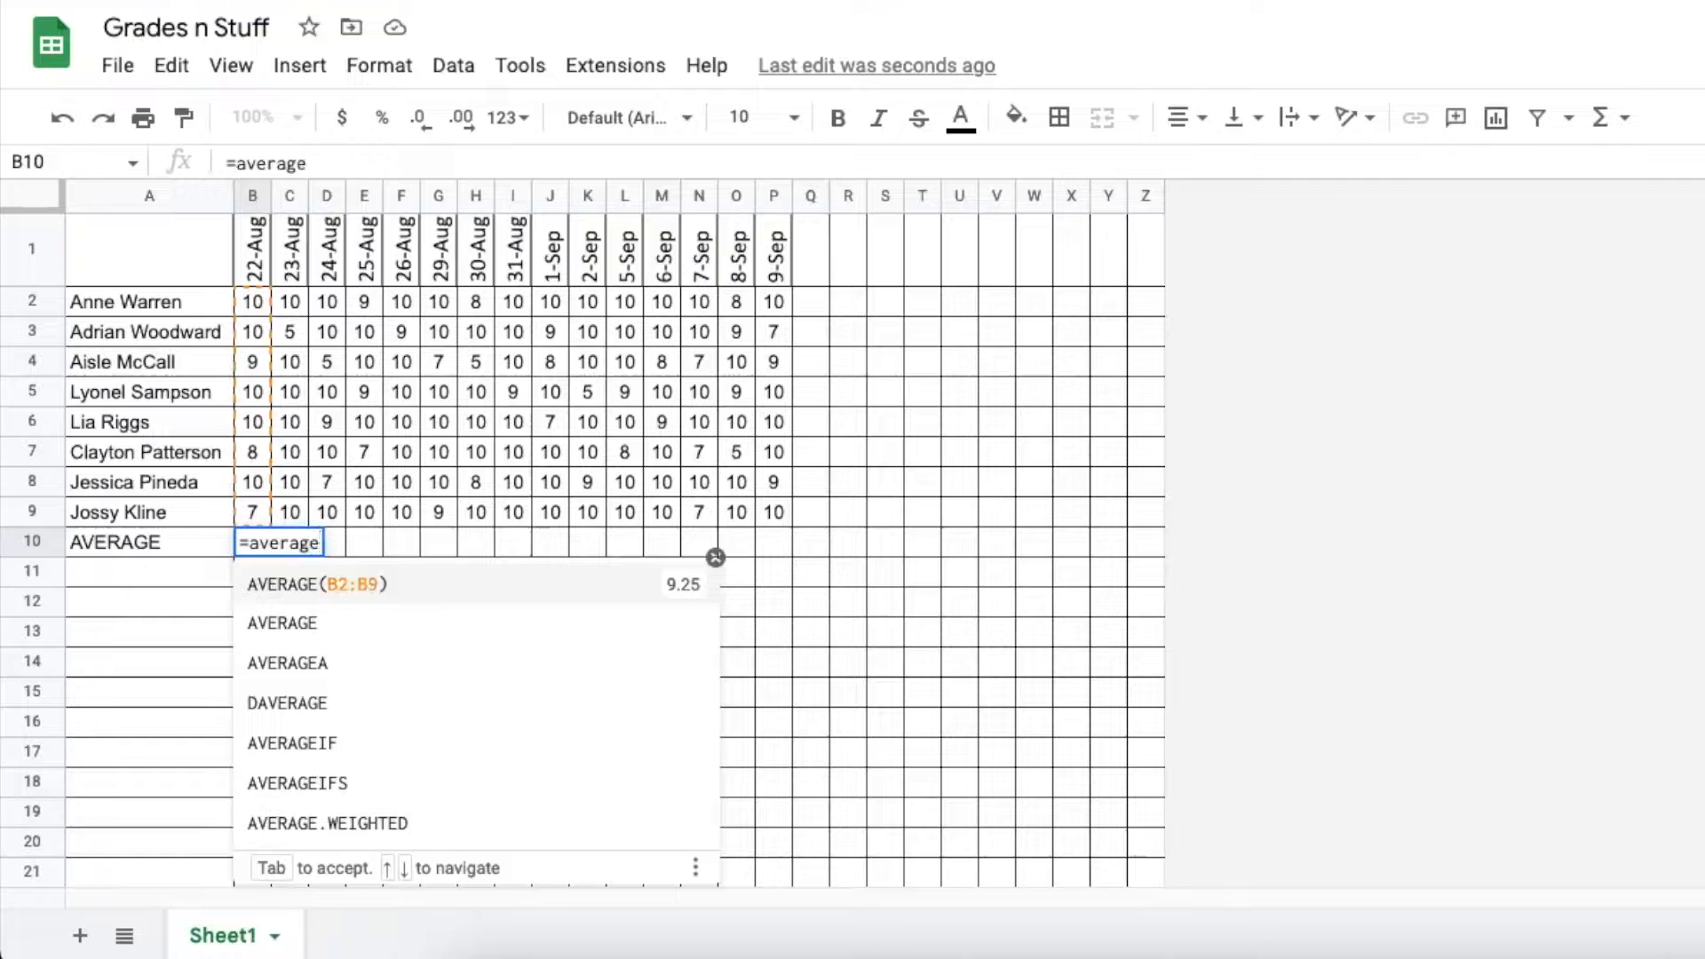
{"action": "type", "text": "("}
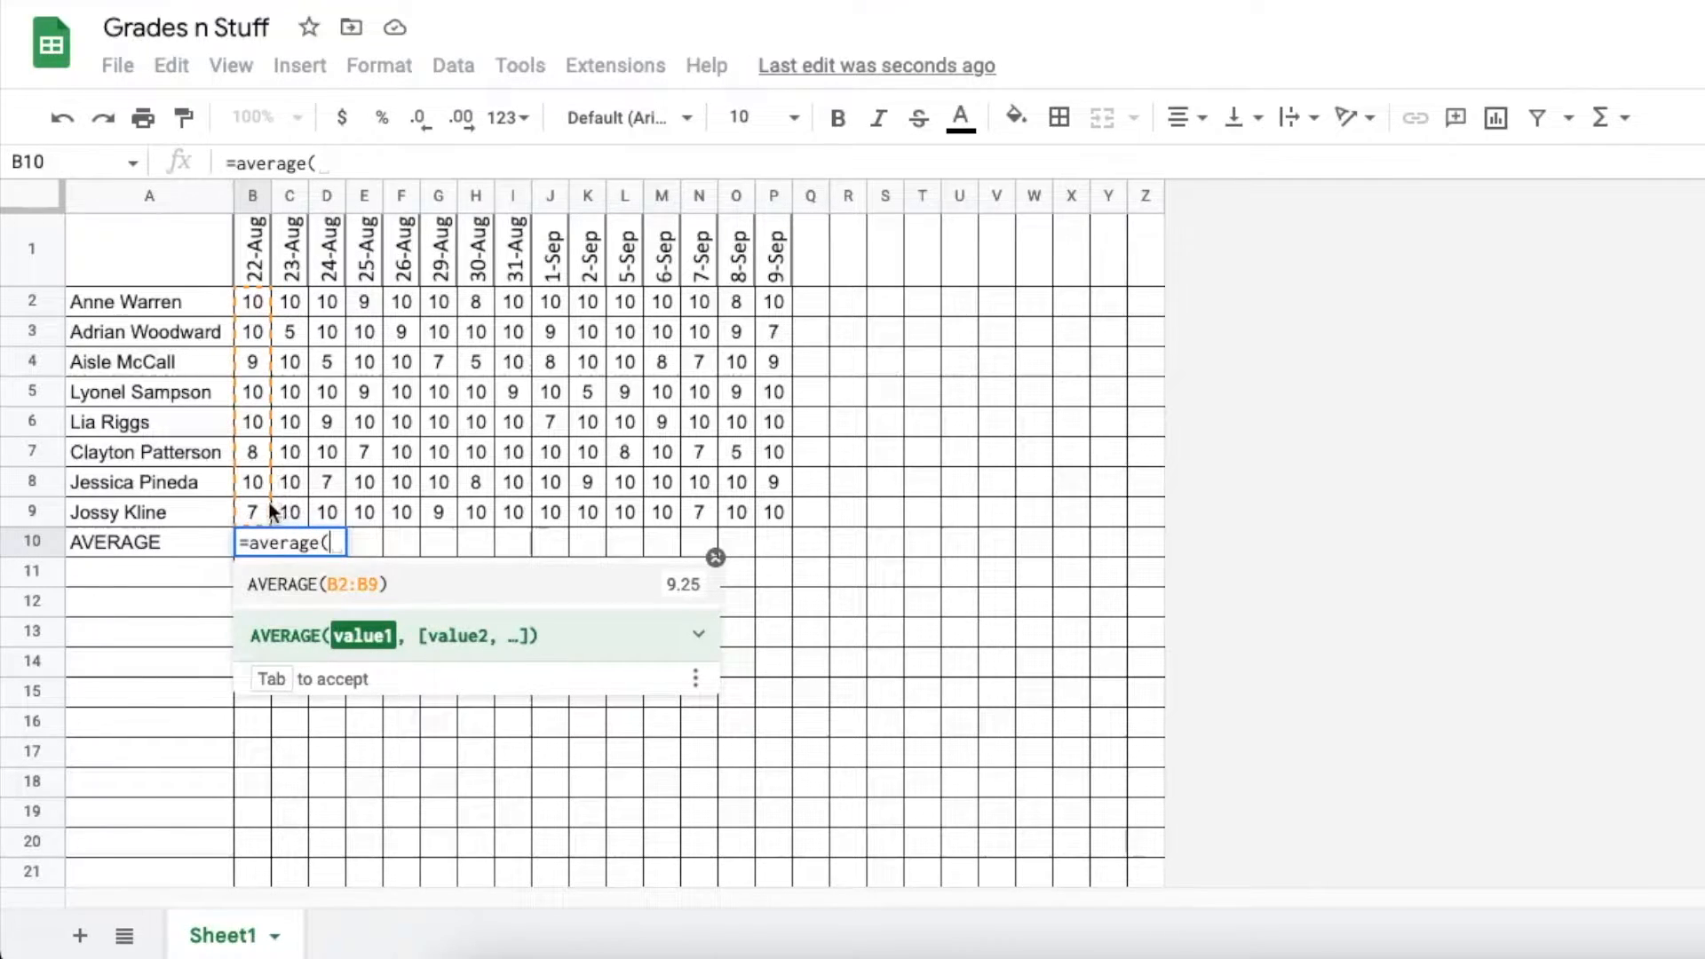
{"action": "left_click_drag", "start_coordinate": [259, 506], "coordinate": [261, 308]}
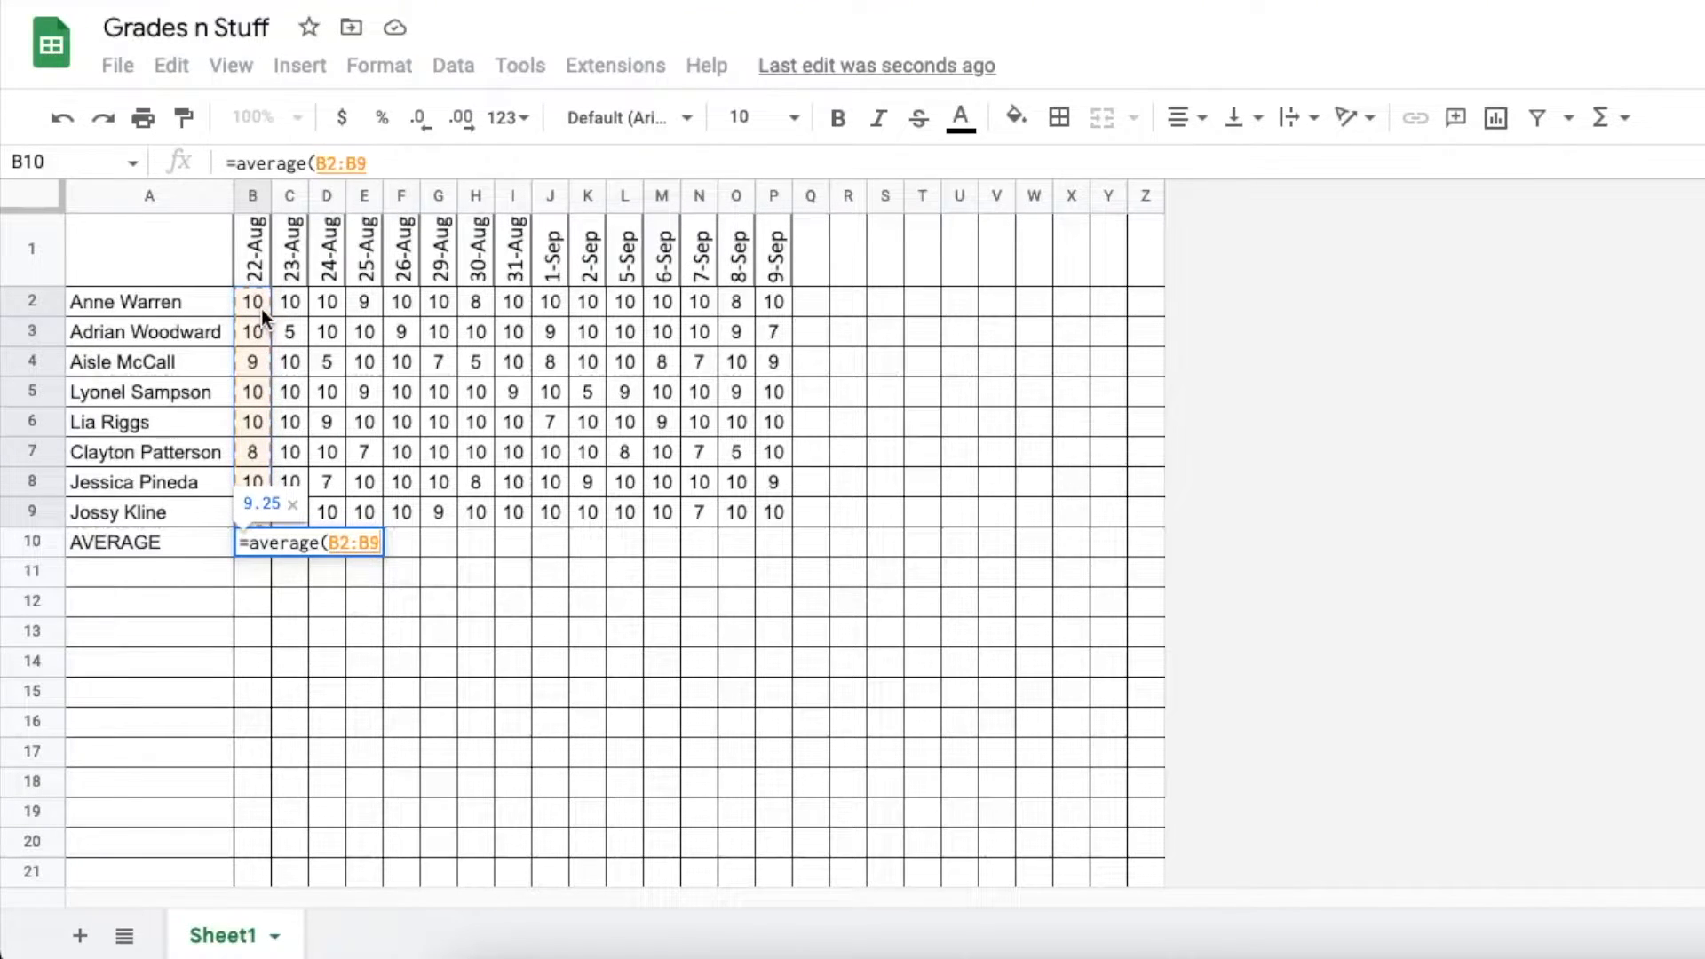
{"action": "key", "text": "Return"}
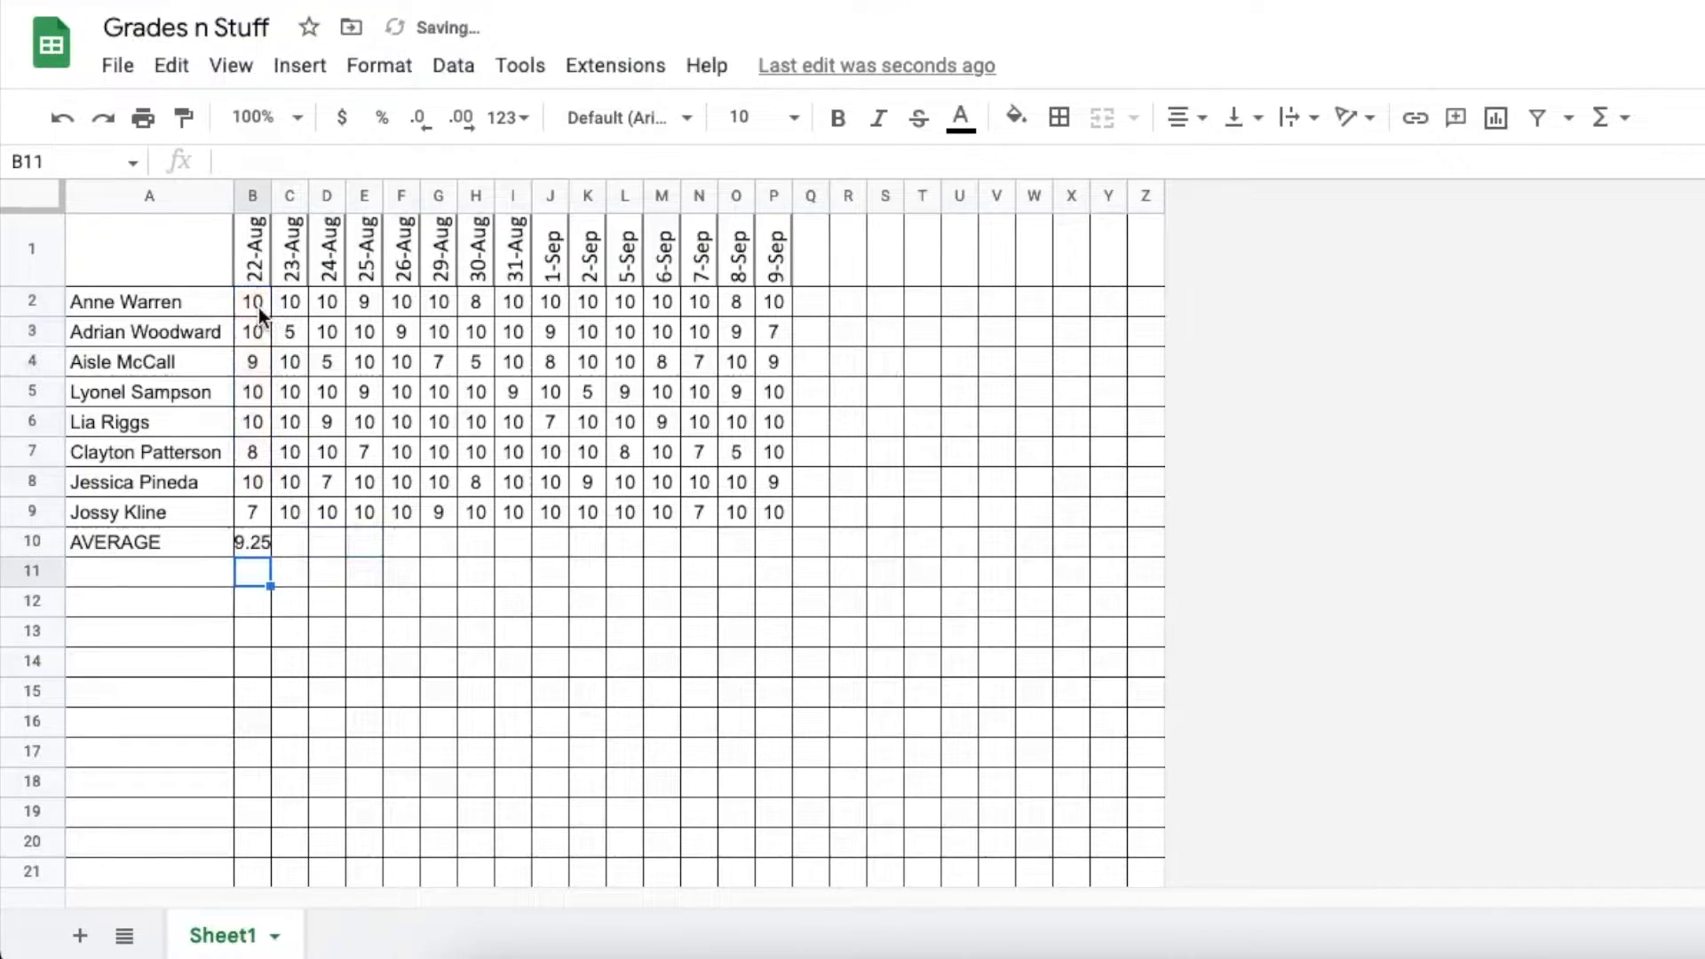
{"action": "left_click", "coordinate": [256, 540]}
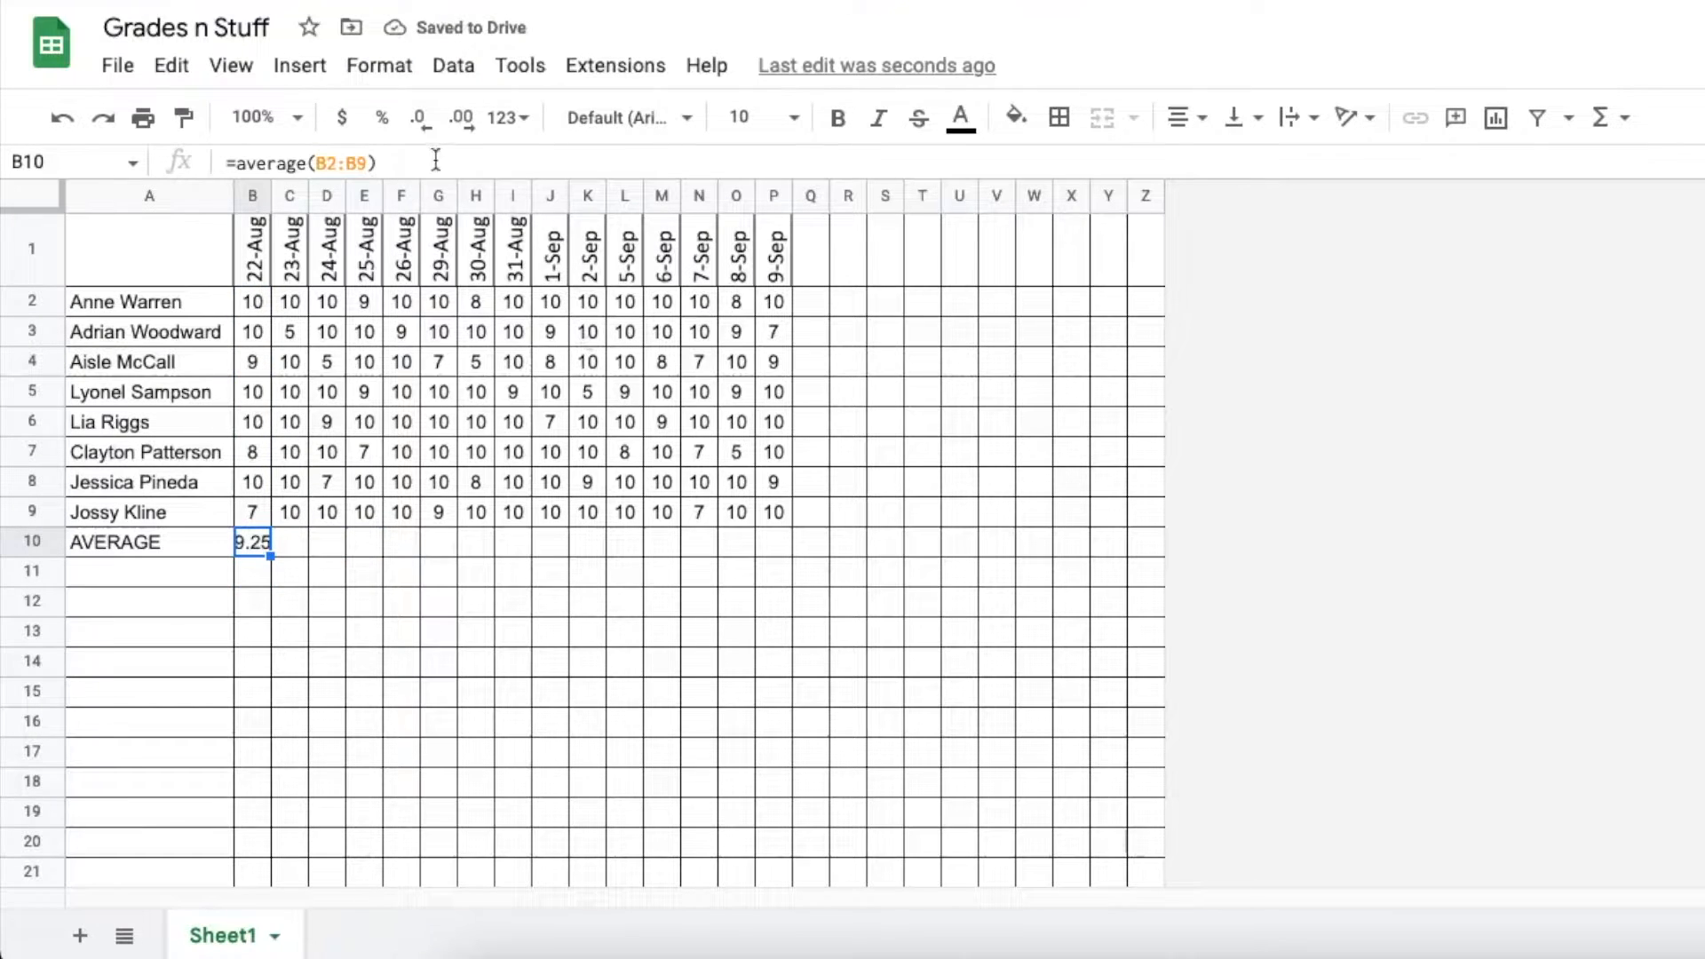
{"action": "left_click", "coordinate": [420, 119]}
{"action": "left_click", "coordinate": [419, 119]}
Fill the average formula from B10 across to P10 and verify the copied formulas
{"action": "left_click_drag", "start_coordinate": [764, 549], "coordinate": [769, 556]}
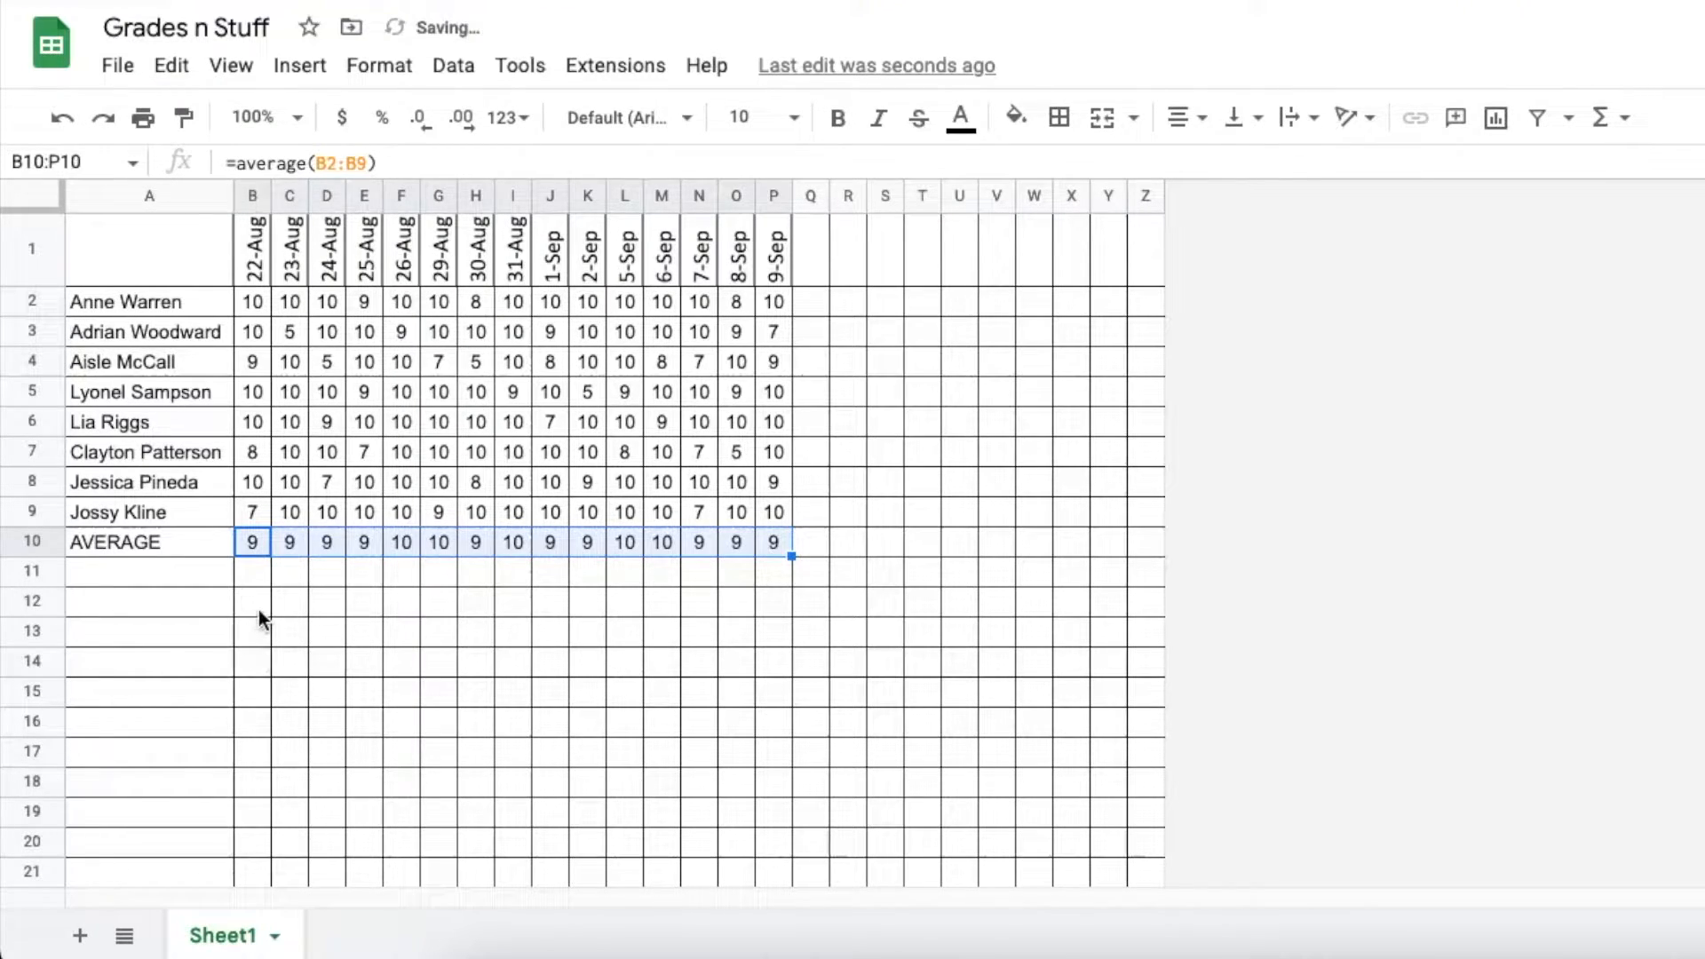
{"action": "left_click", "coordinate": [293, 543]}
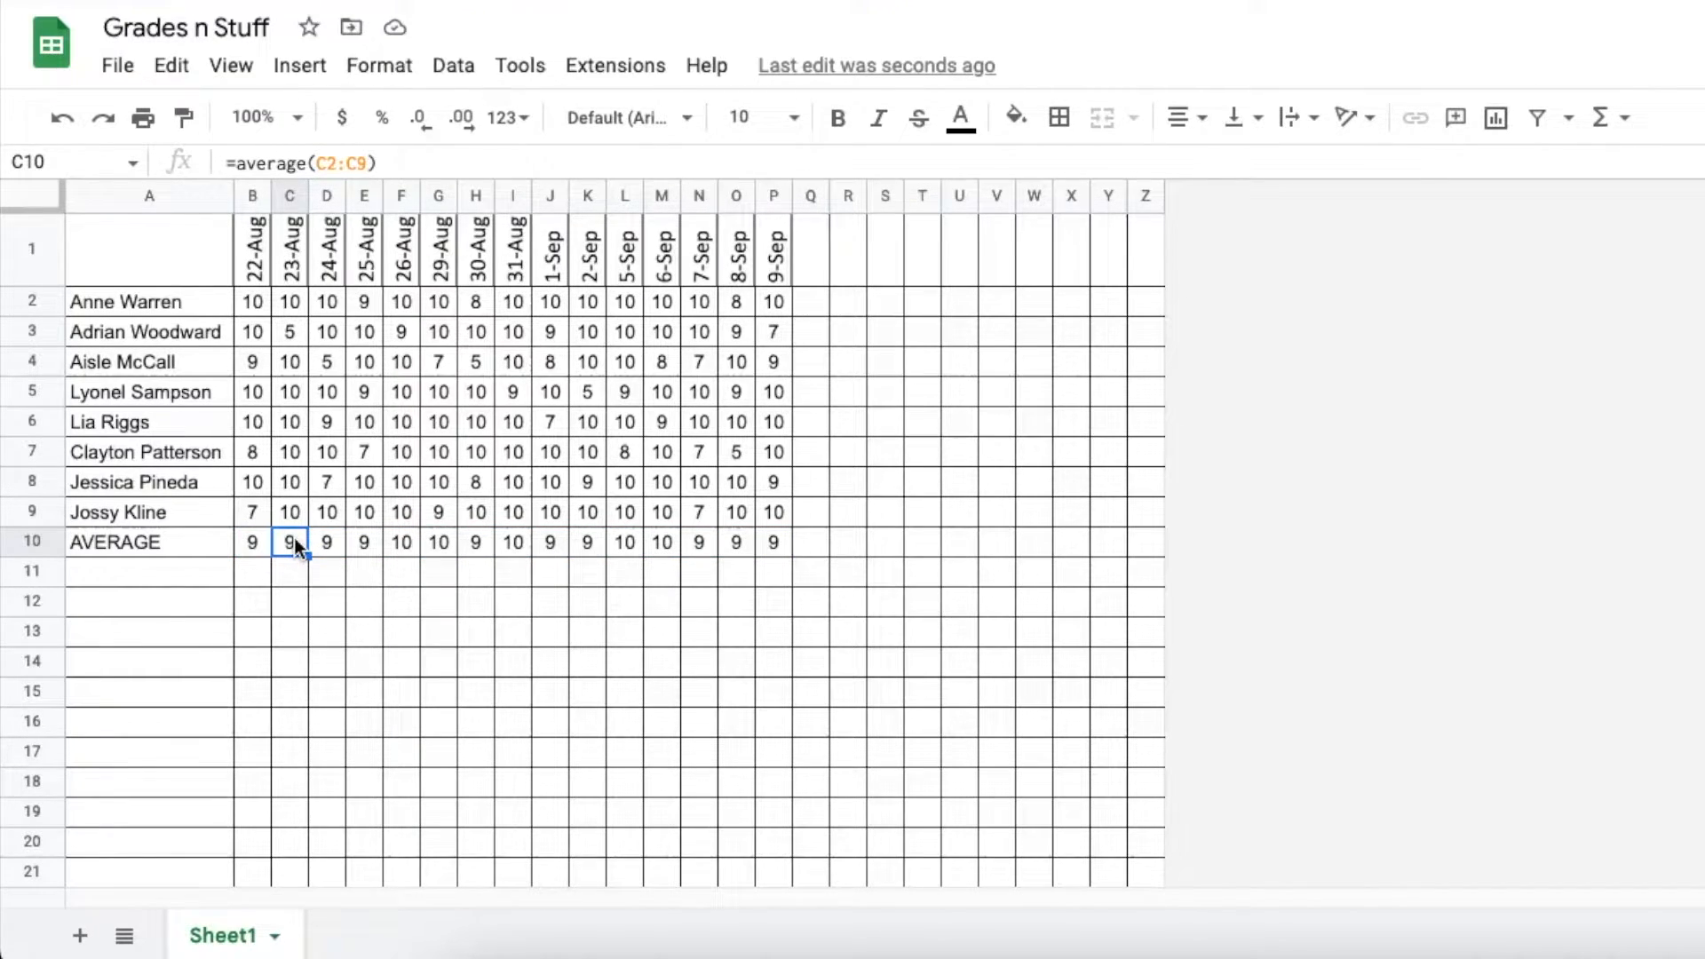
{"action": "key", "text": "Right"}
{"action": "key", "text": "Right"}
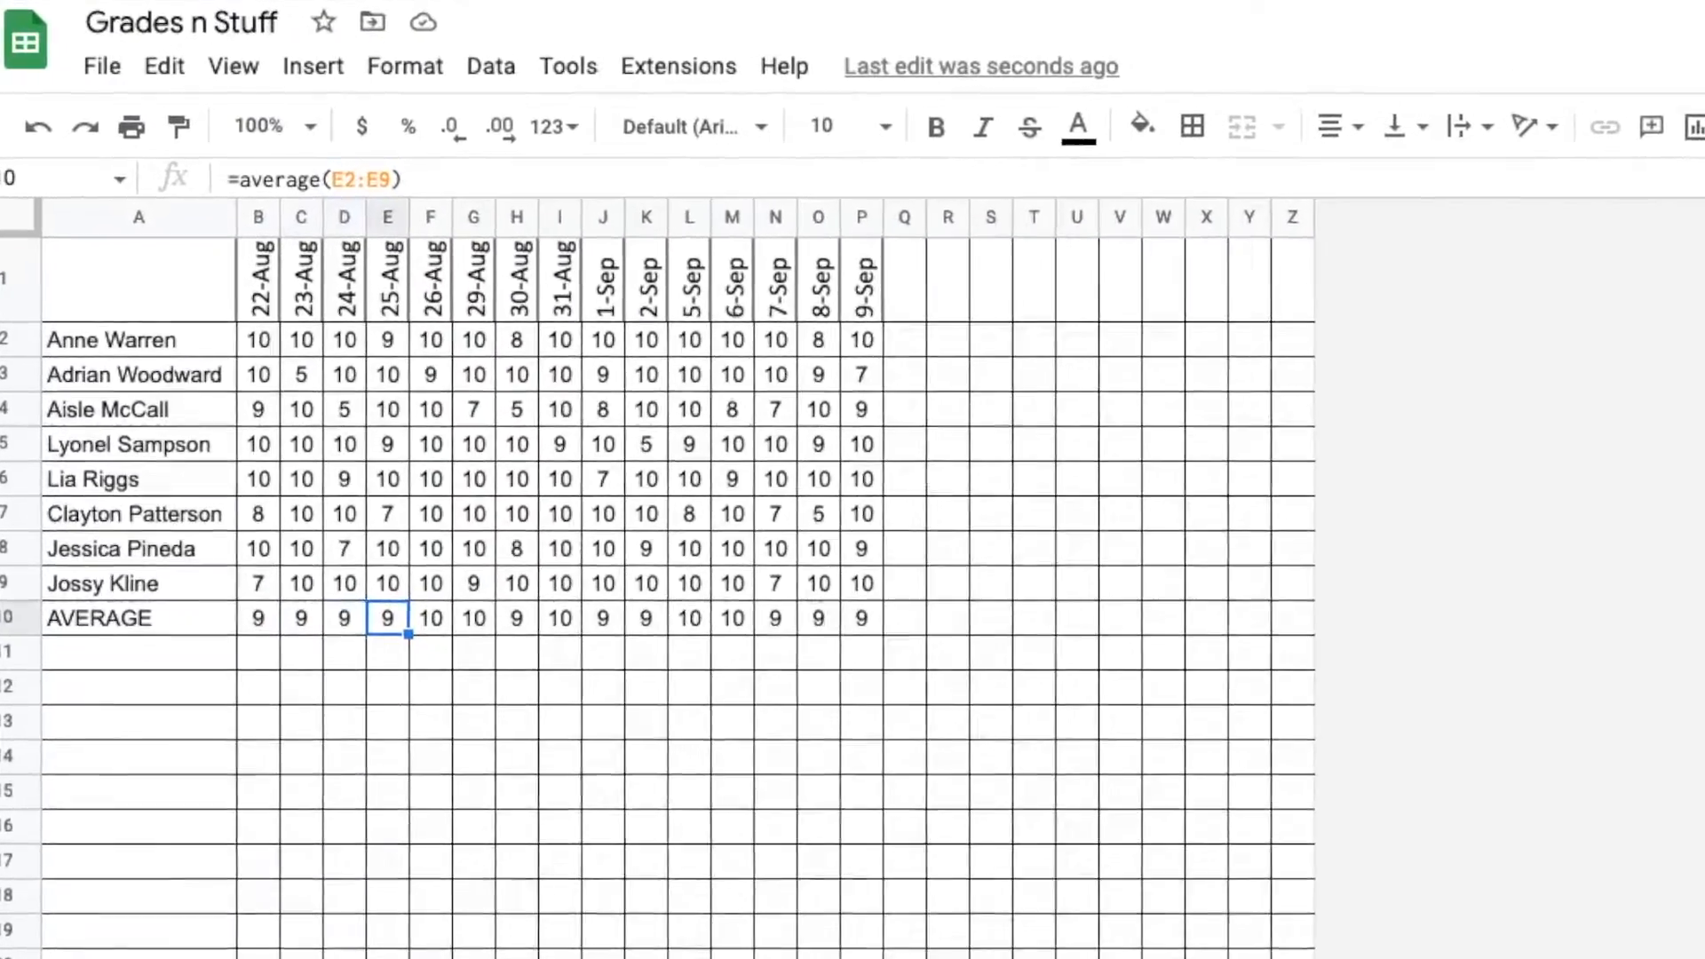
{"action": "key", "text": "Right"}
{"action": "key", "text": "Right"}
{"action": "key", "text": "Right"}
{"action": "key", "text": "Right"}
{"action": "key", "text": "Right"}
{"action": "key", "text": "Right"}
{"action": "key", "text": "Right"}
{"action": "key", "text": "Right"}
{"action": "key", "text": "Right"}
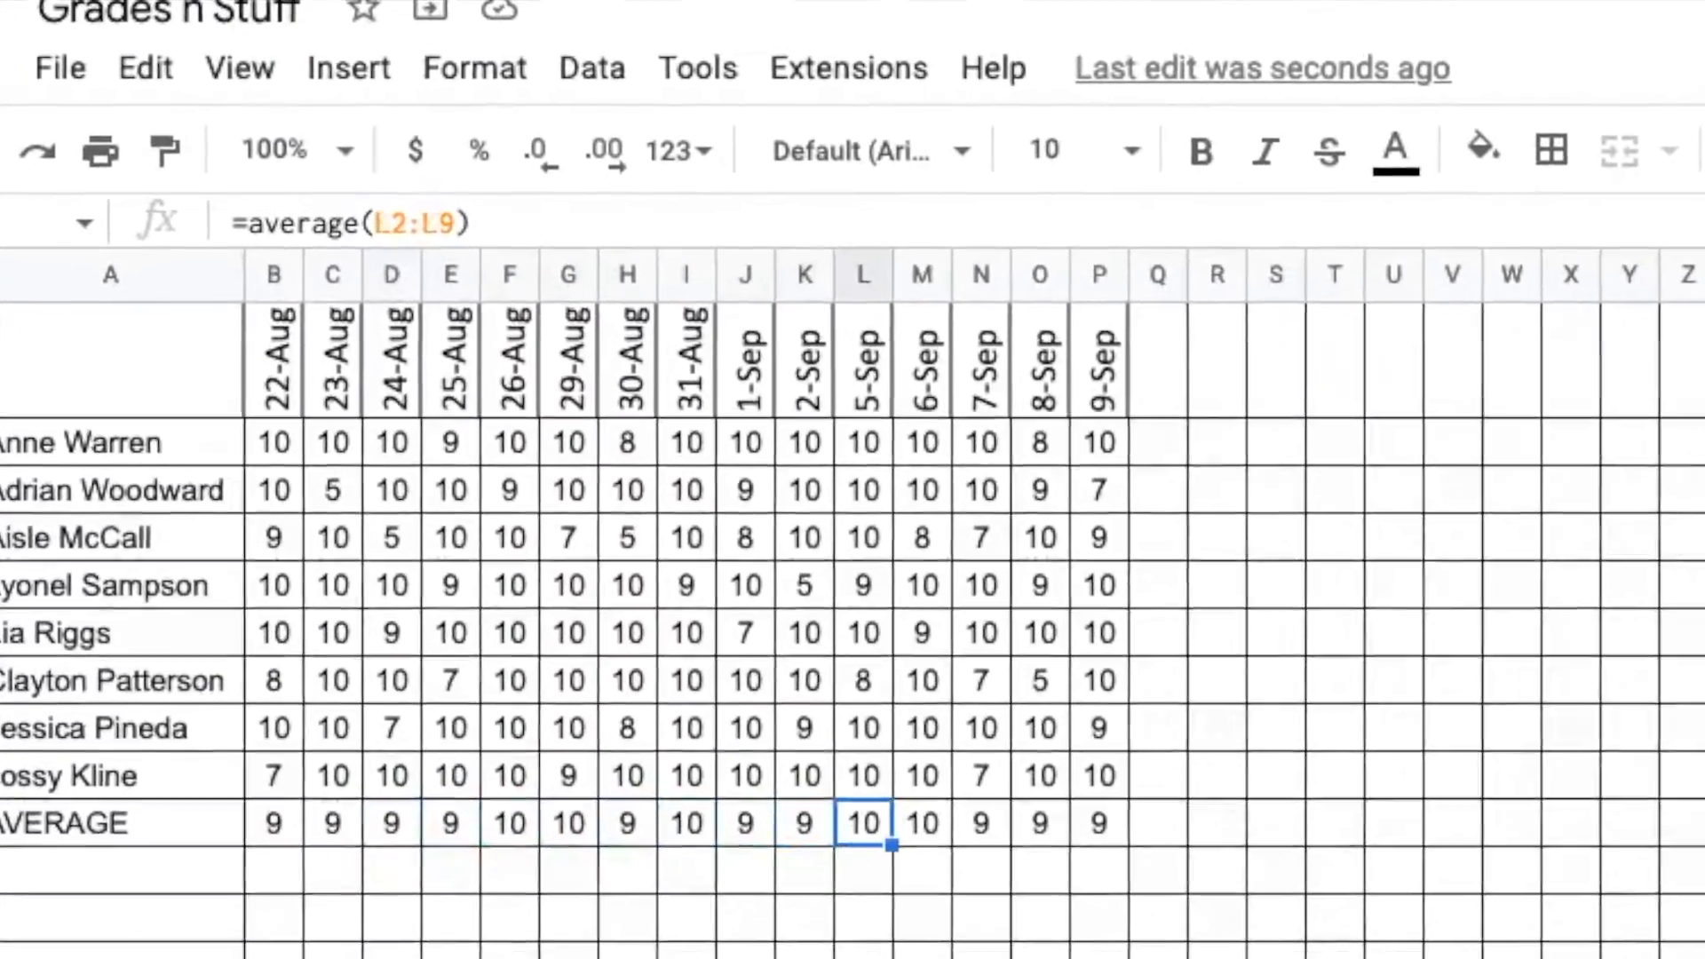
{"action": "key", "text": "Right"}
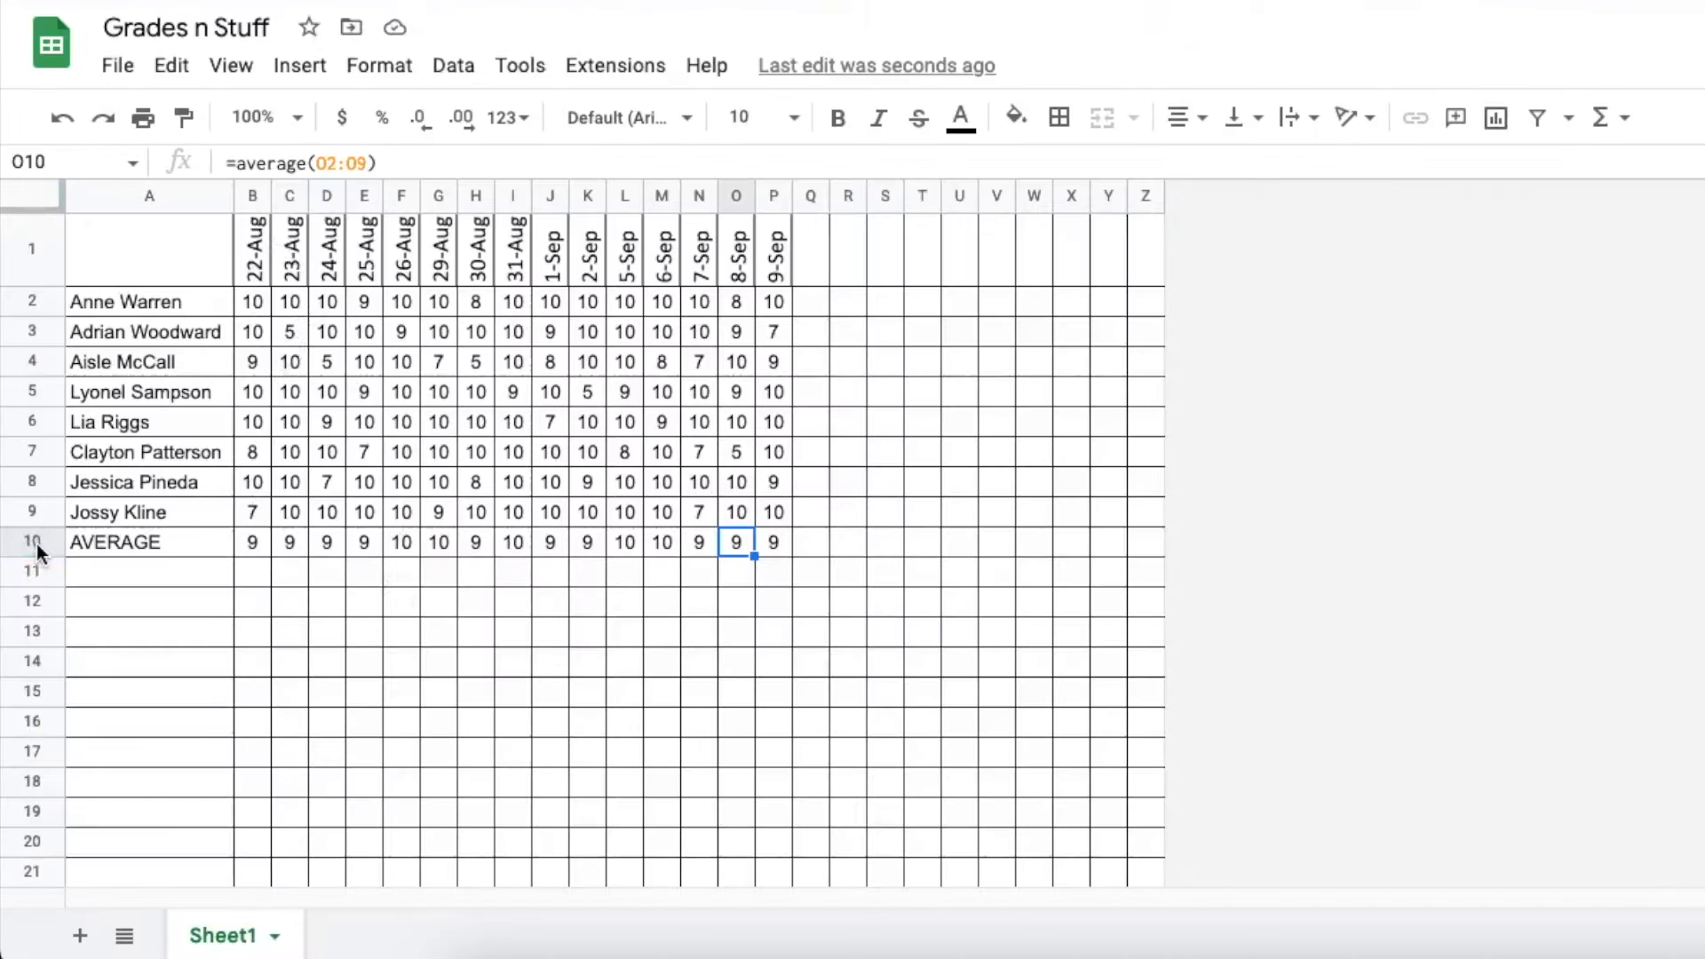
Make the averages in B10:P10 bold
{"action": "left_click_drag", "start_coordinate": [246, 546], "coordinate": [769, 554]}
{"action": "key", "text": "ctrl+b"}
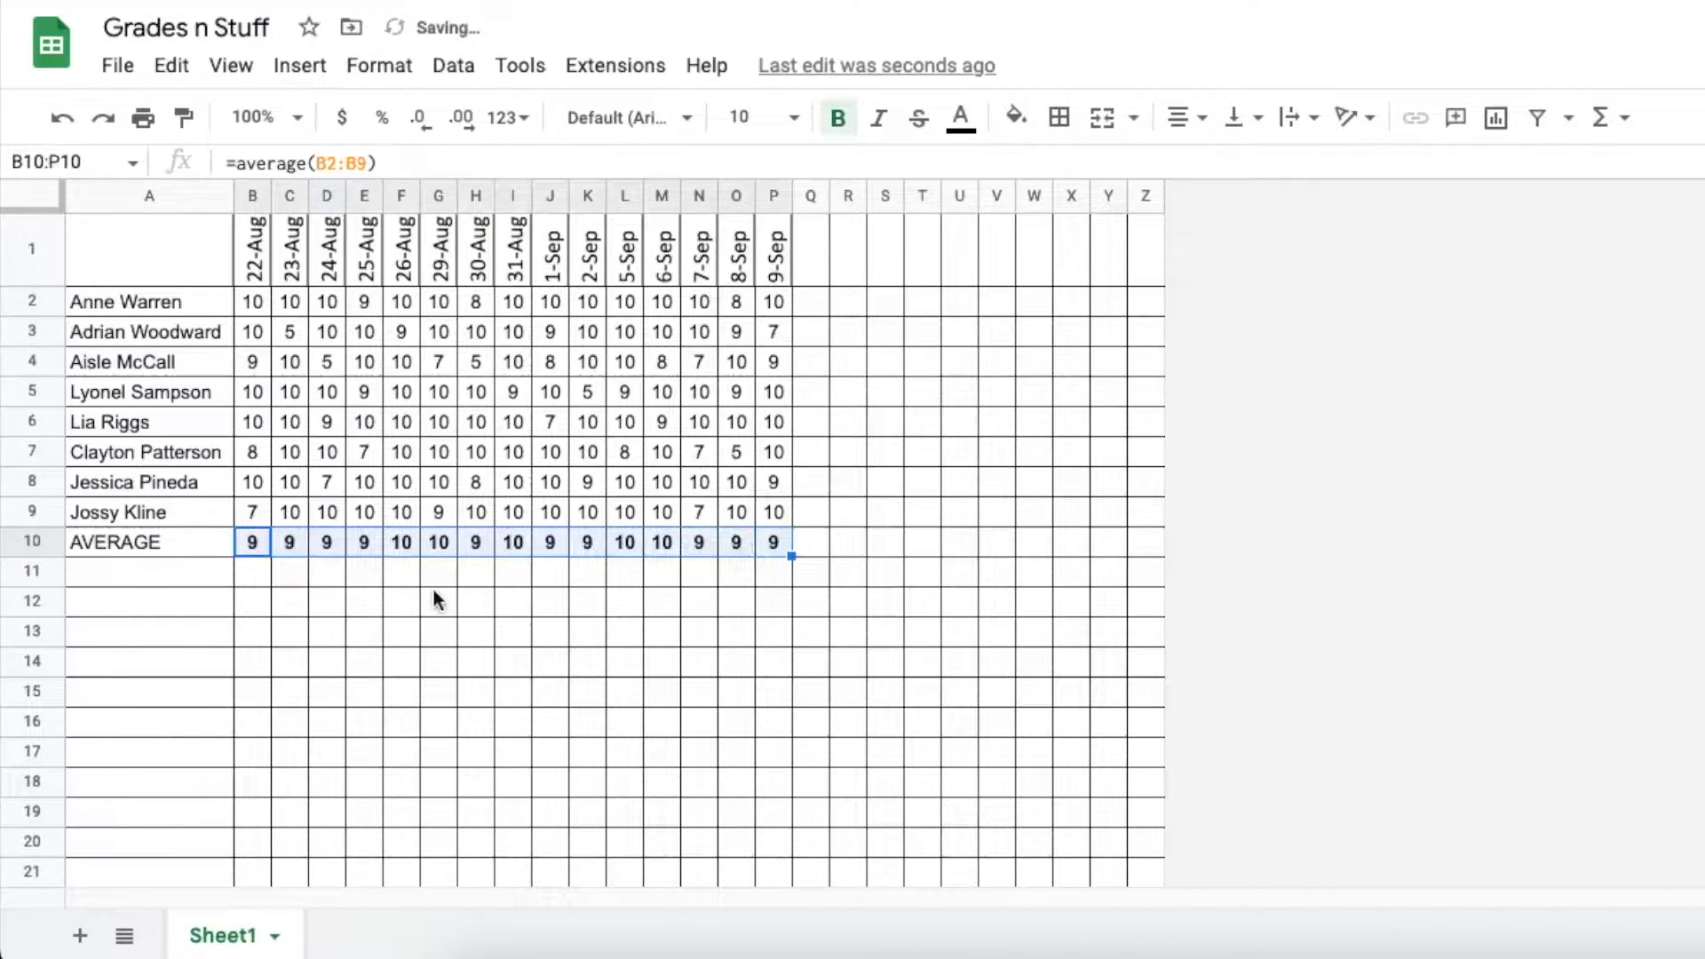
{"action": "left_click", "coordinate": [167, 542]}
{"action": "left_click", "coordinate": [160, 572]}
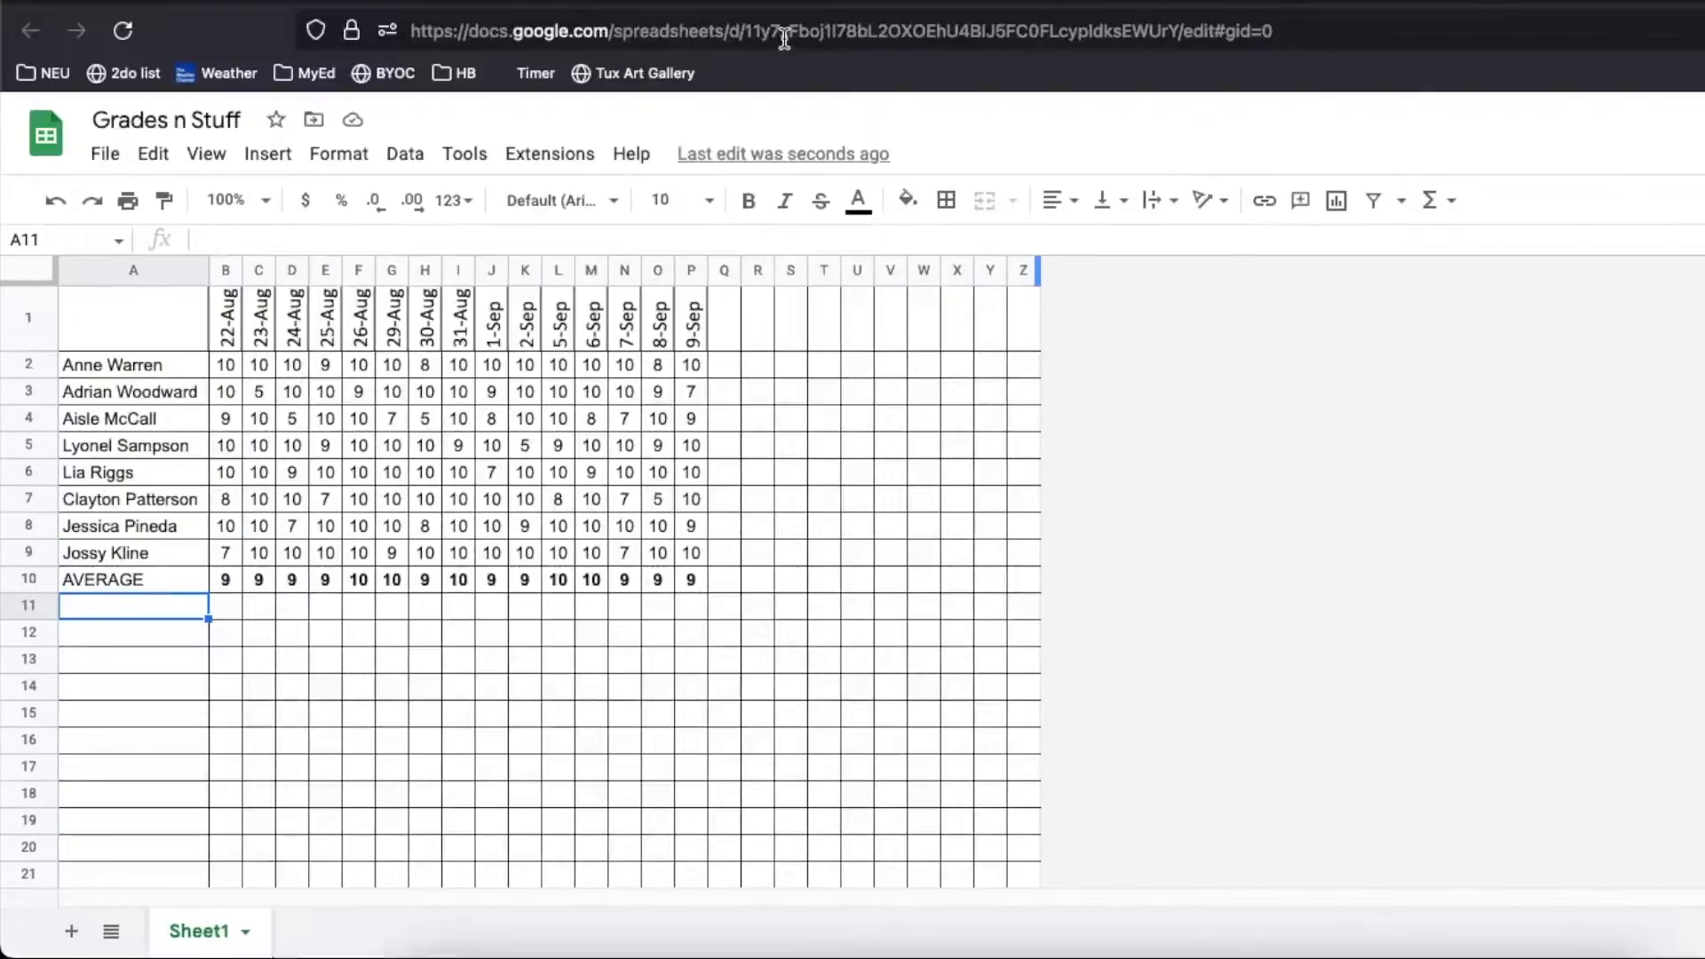
Copy the Grades n Stuff spreadsheet URL from the address bar using Edit > Copy
{"action": "left_click", "coordinate": [786, 36]}
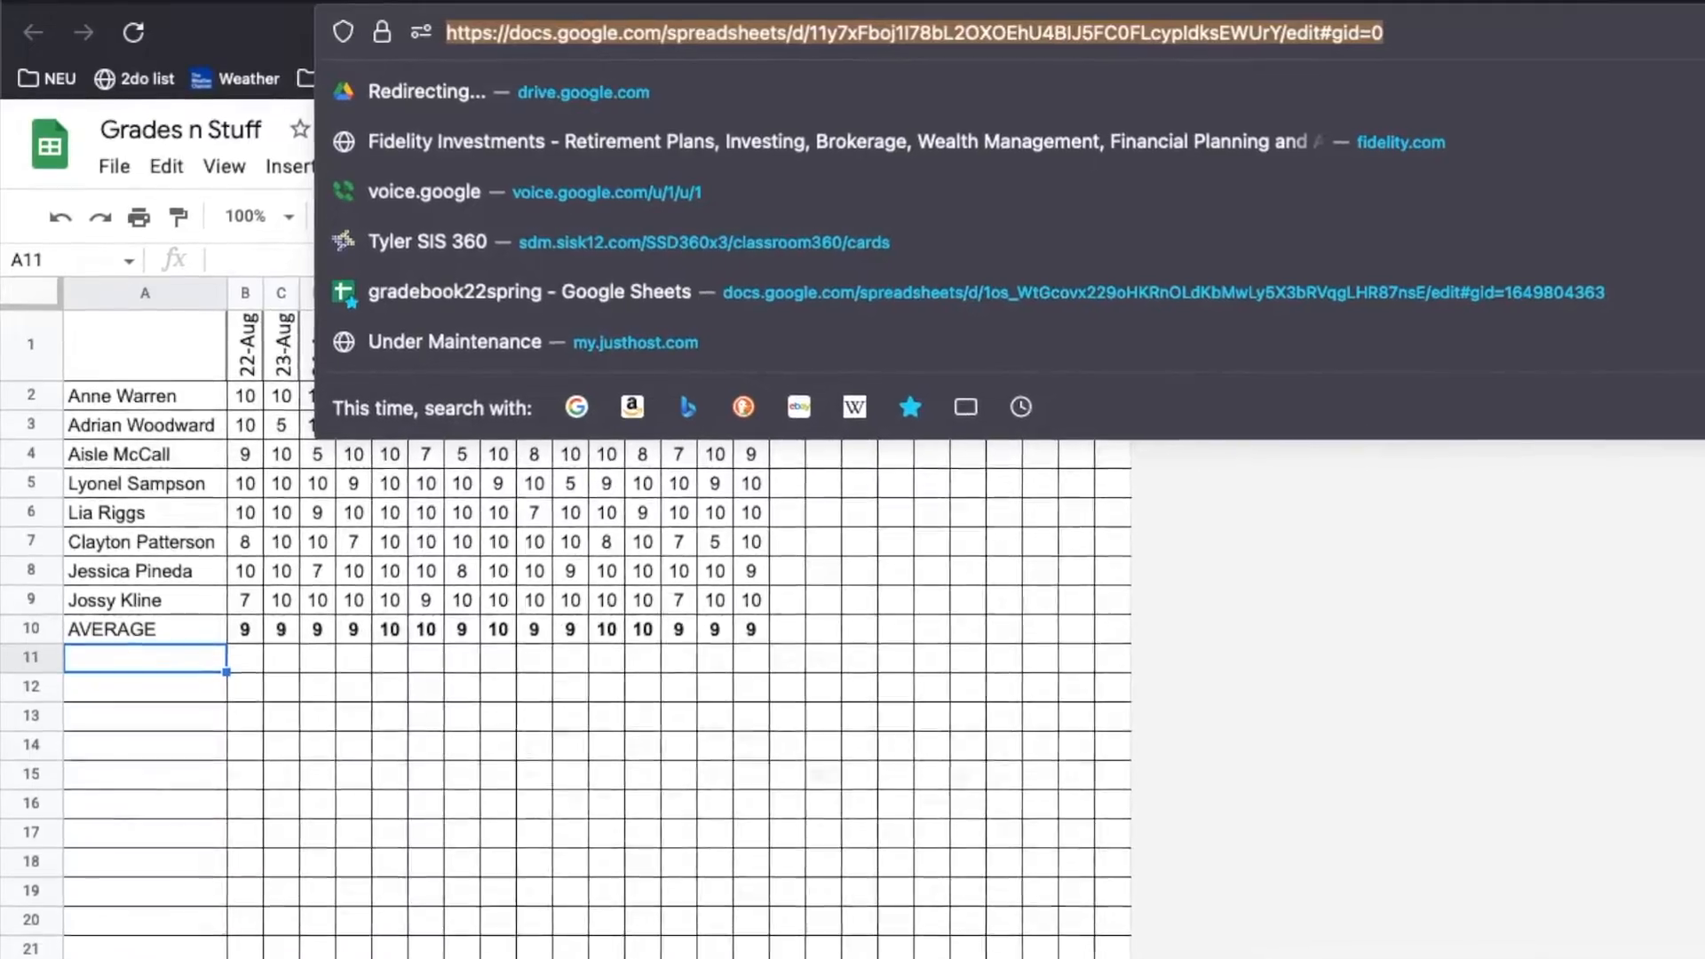
{"action": "left_click", "coordinate": [214, 0]}
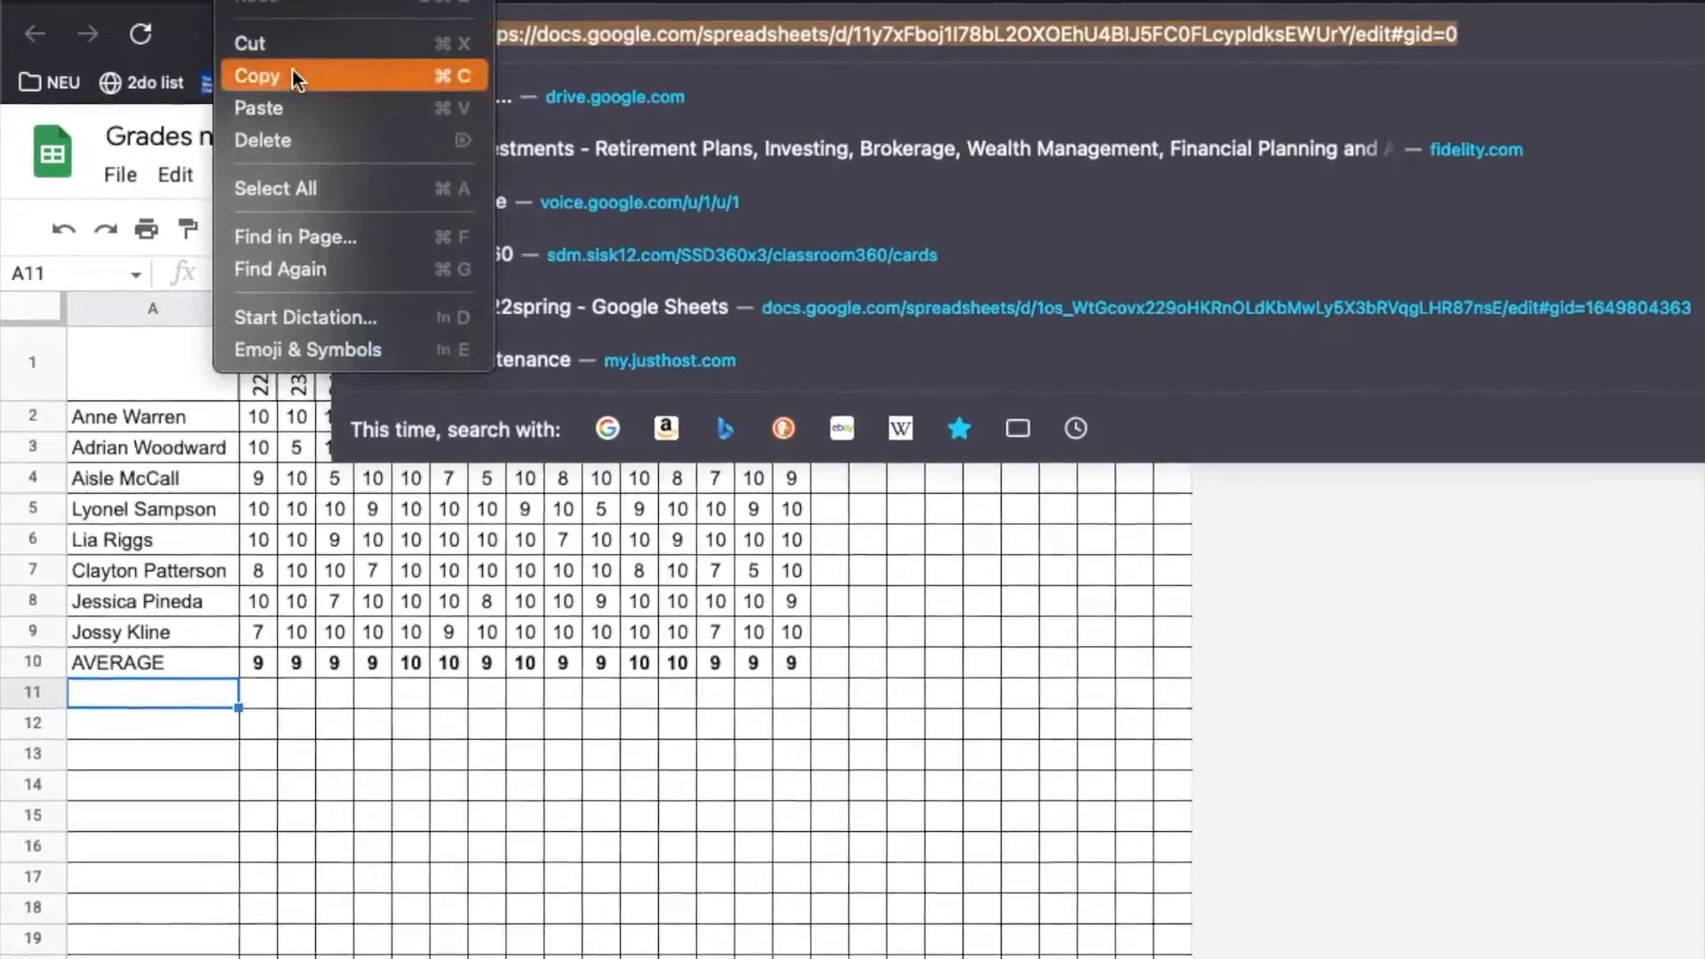
{"action": "left_click", "coordinate": [293, 76]}
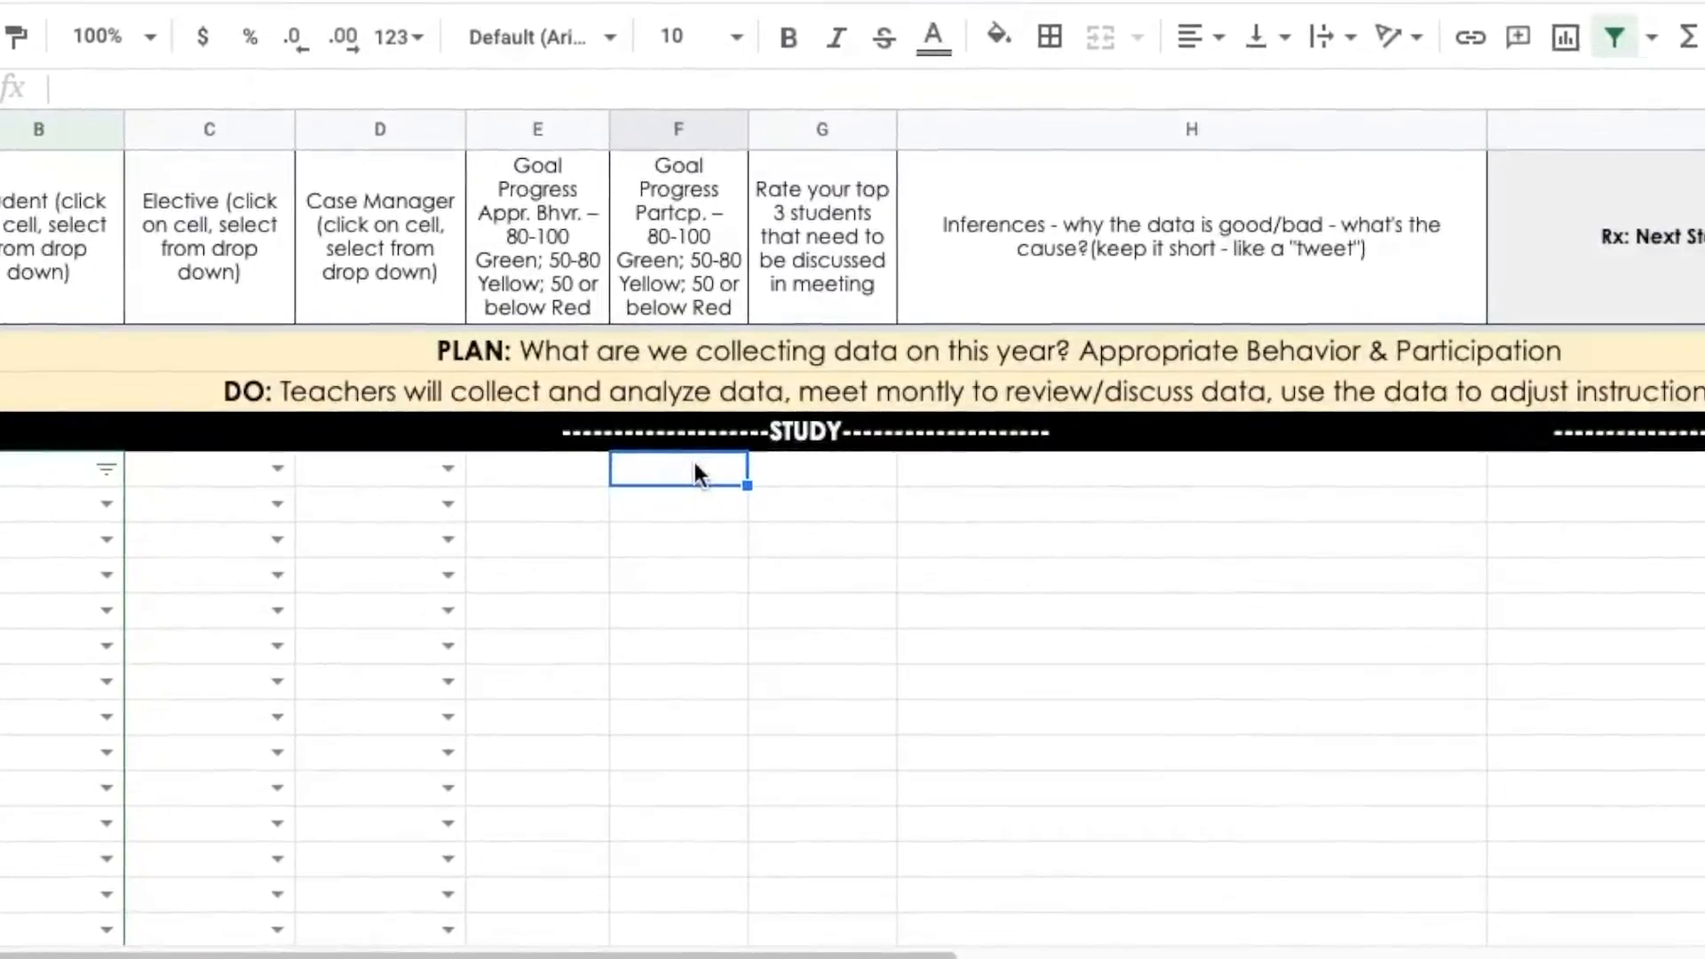
Start F5's =importrange(" formula with the pasted gradebook address minus #gid=0, then a comma
{"action": "type", "text": "=impor"}
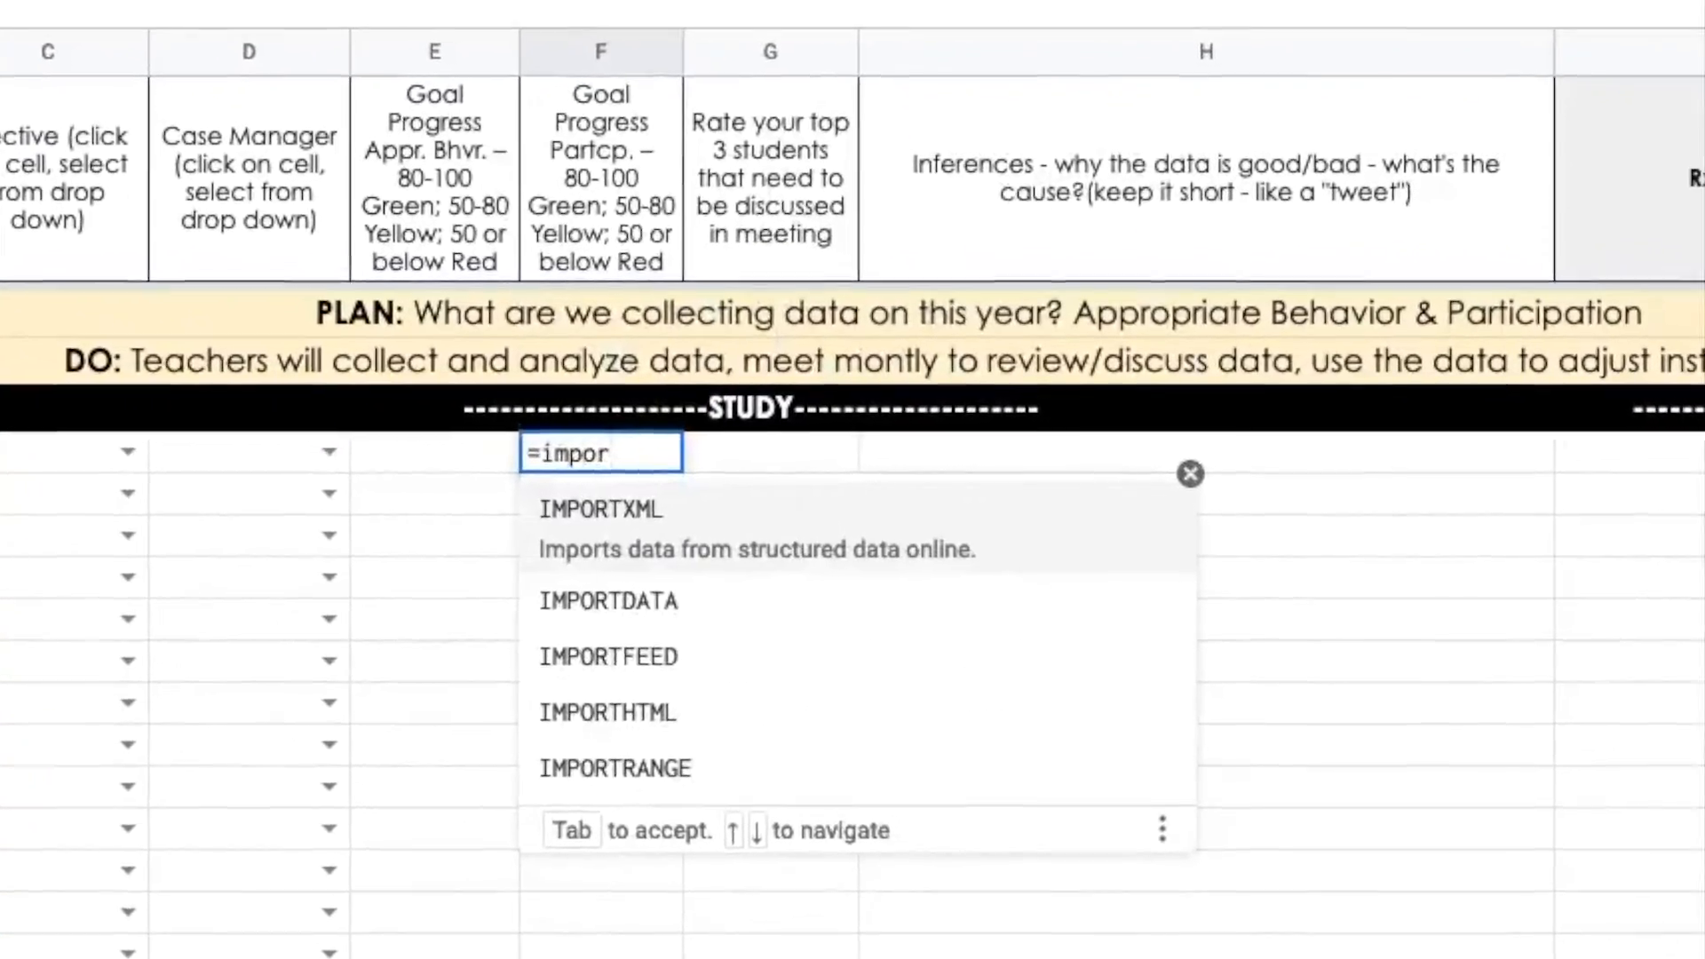
{"action": "type", "text": "trange"}
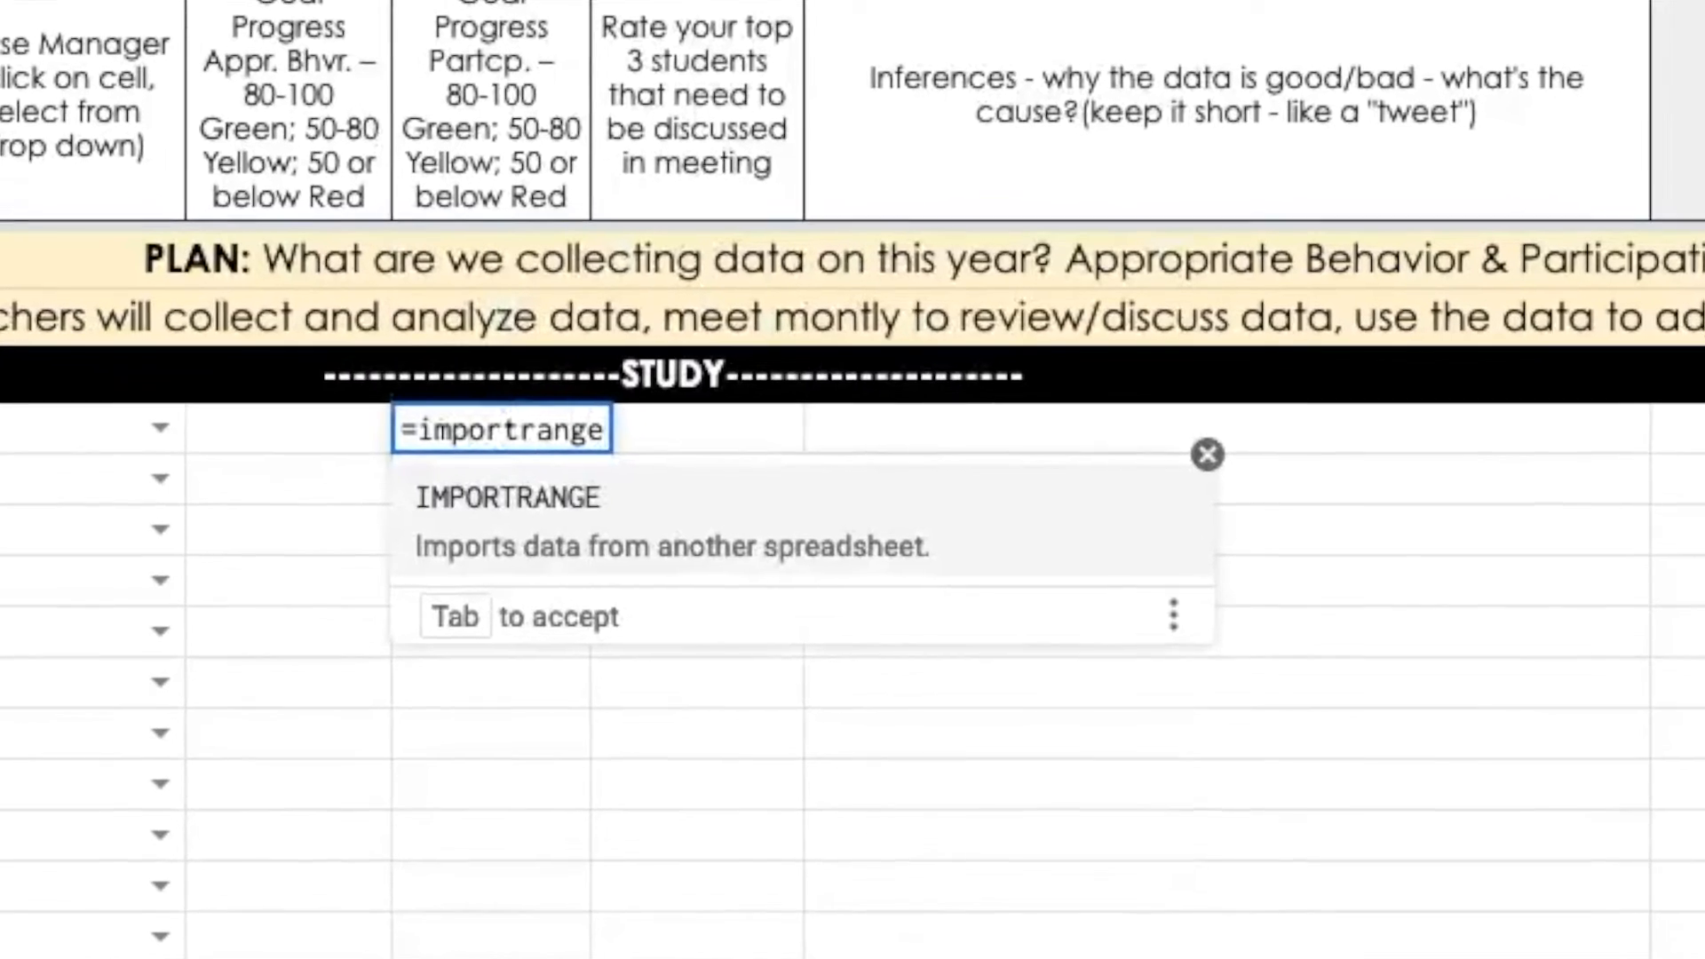
{"action": "type", "text": "("}
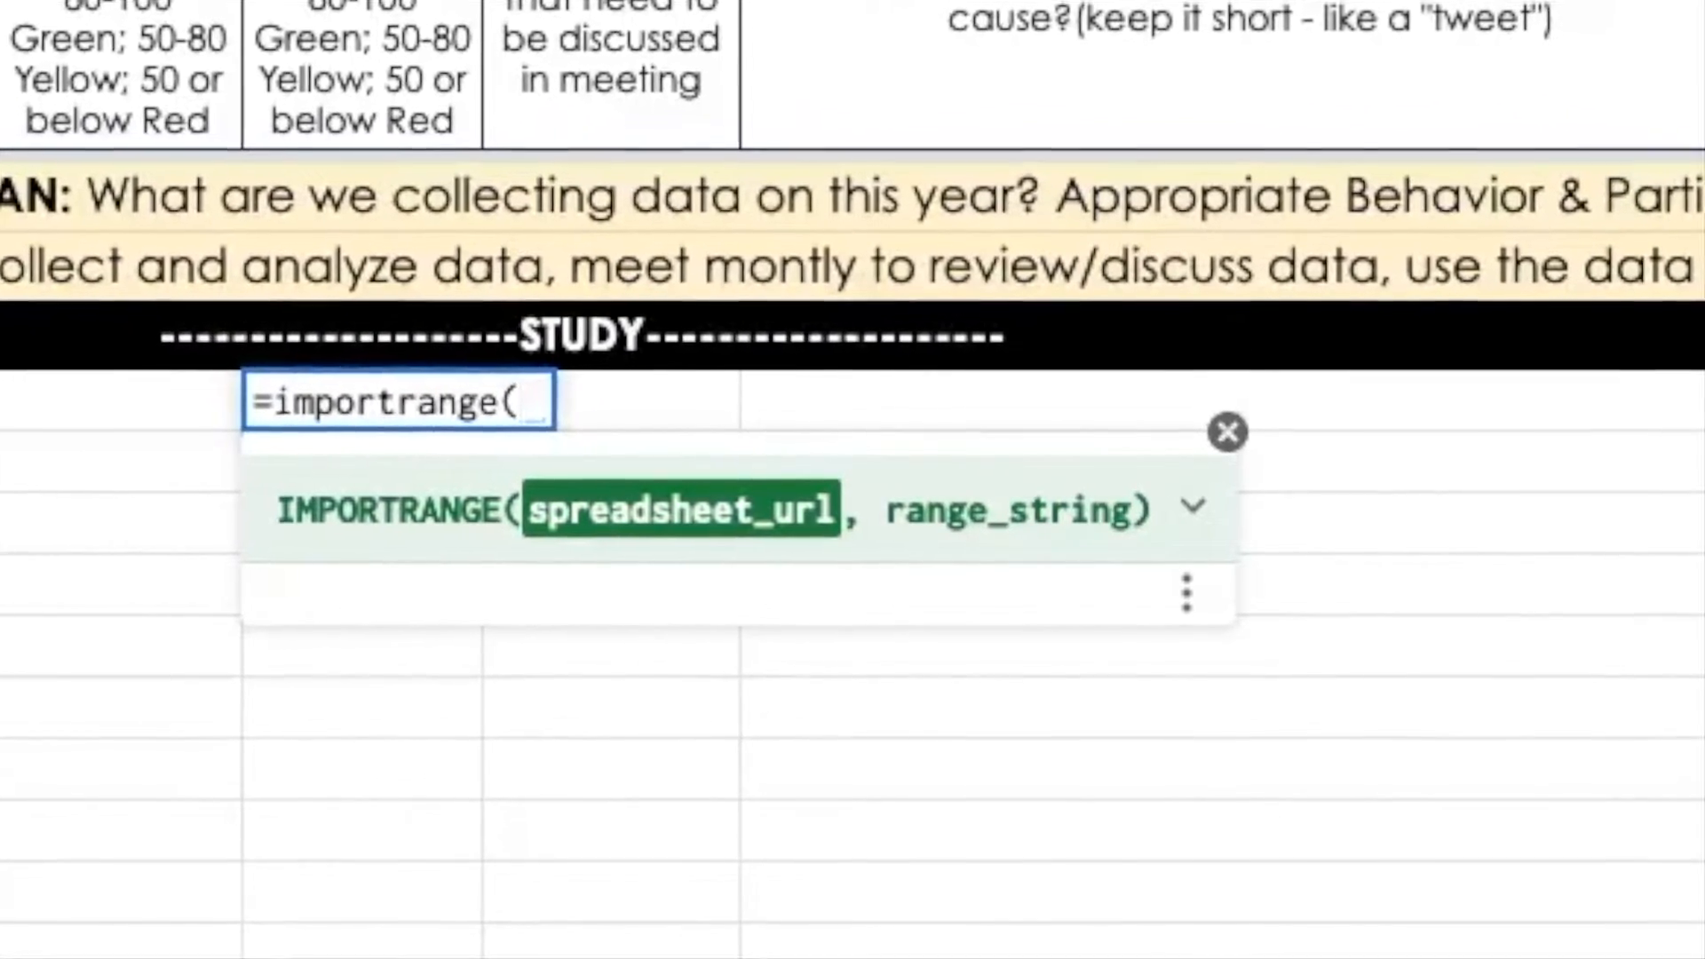
{"action": "type", "text": "\""}
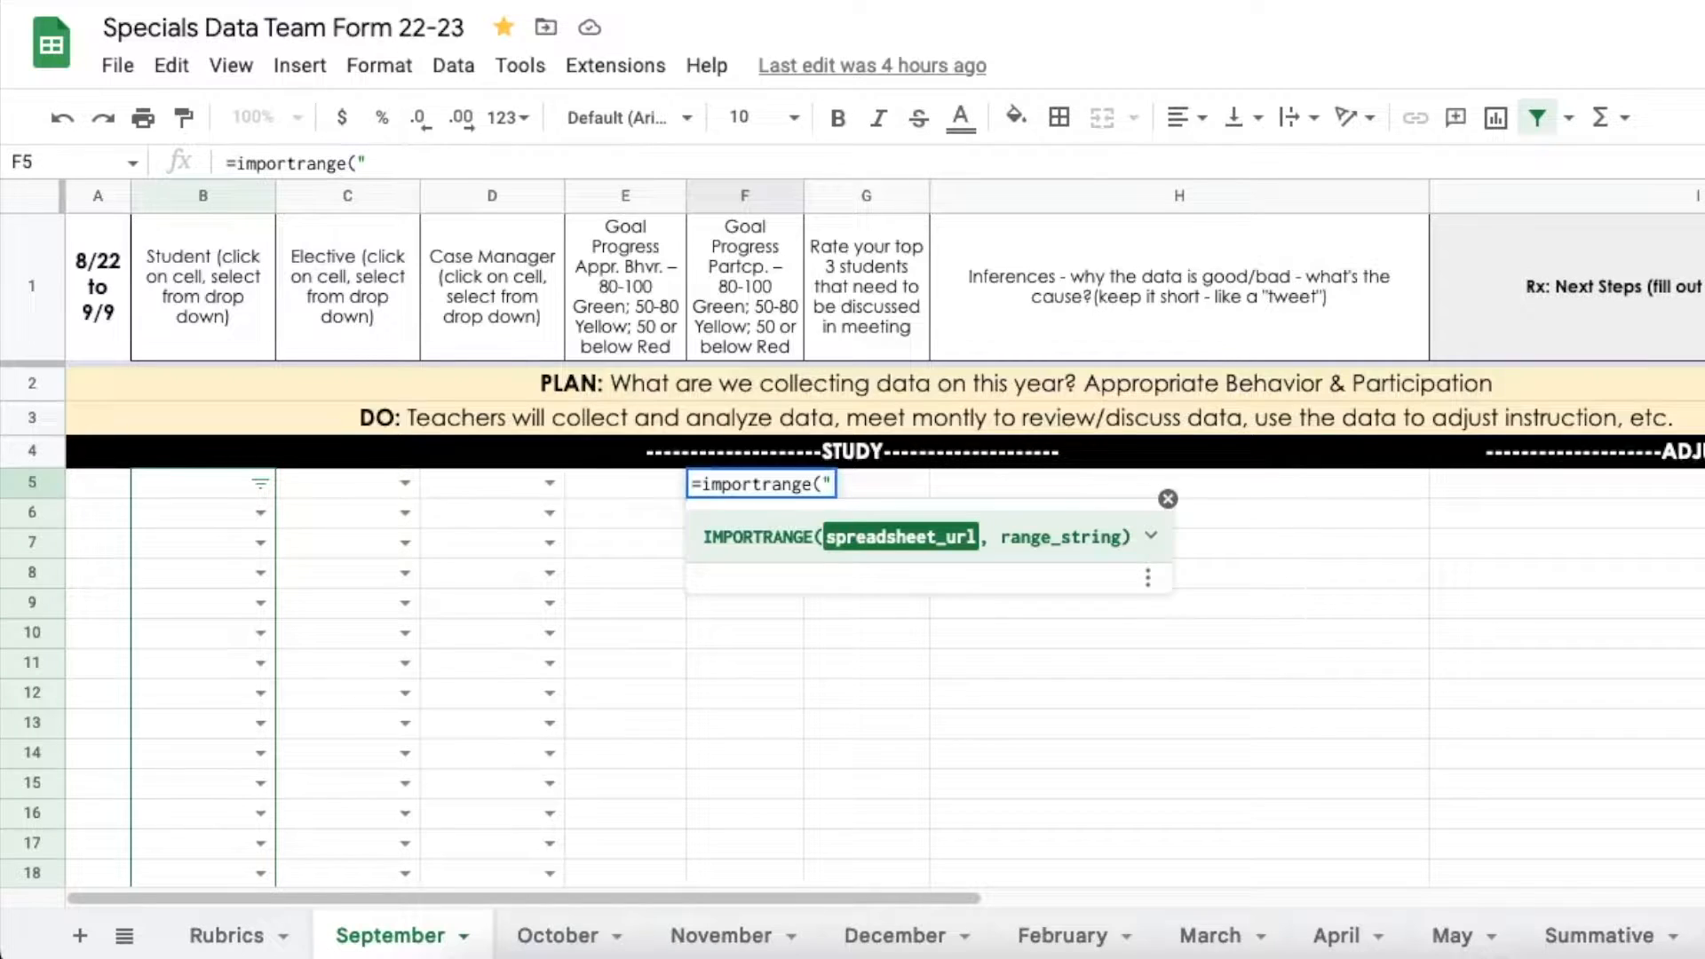
{"action": "key", "text": "ctrl+v"}
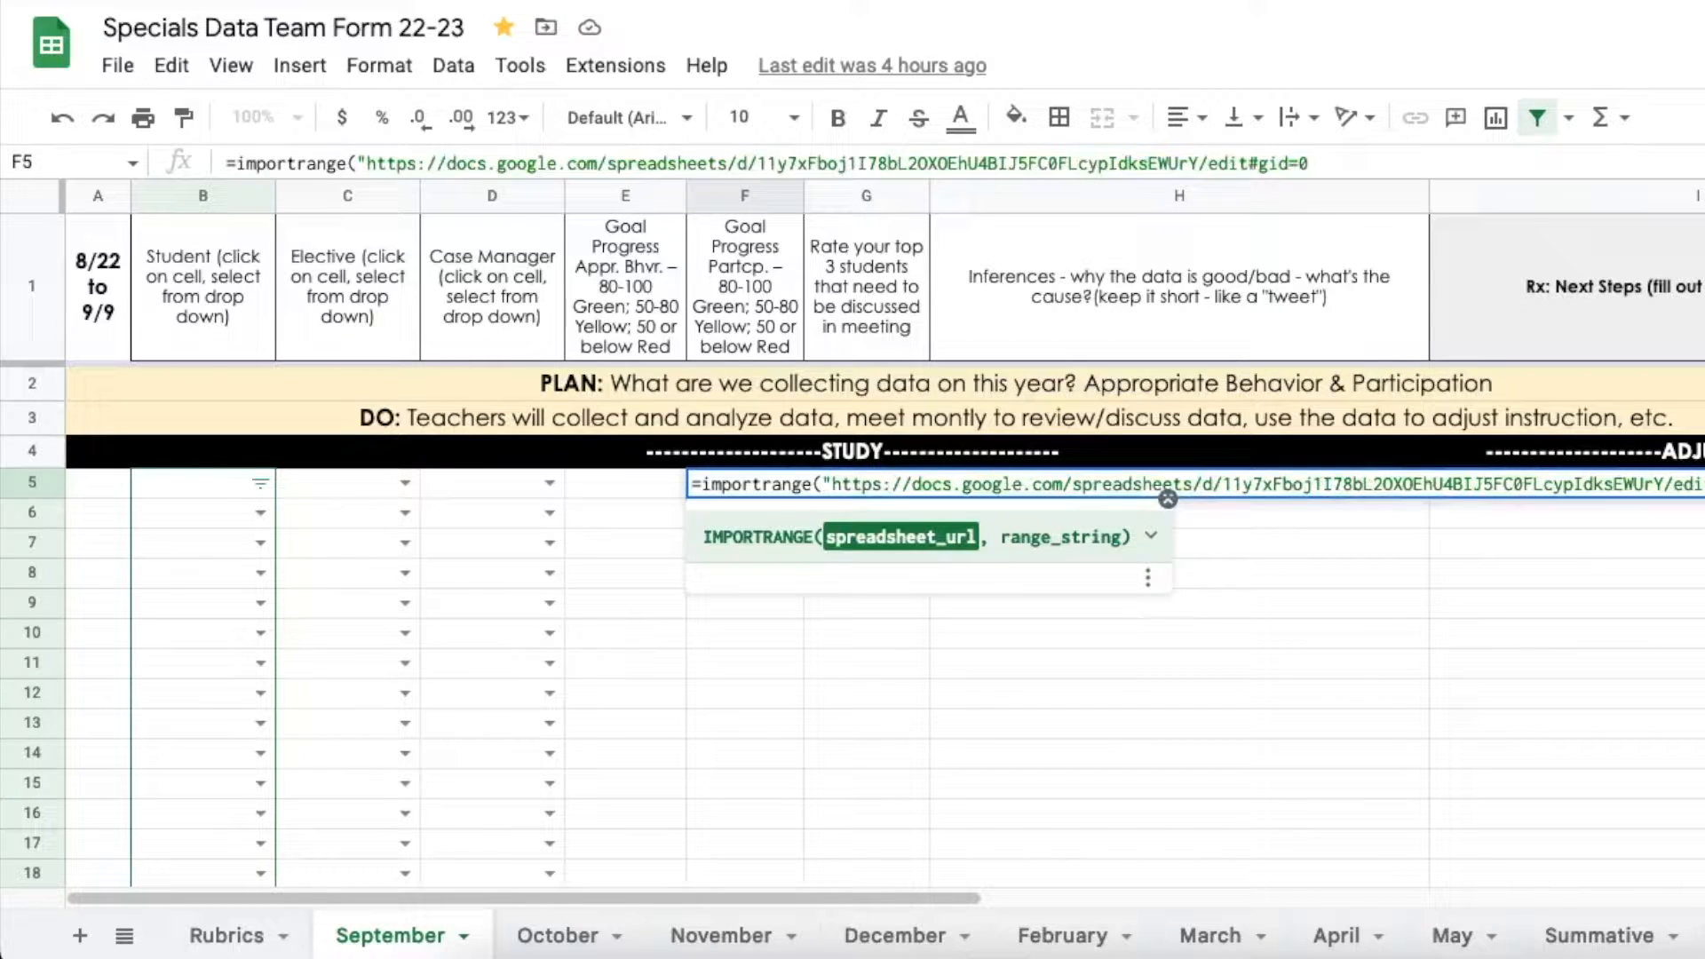
{"action": "key", "text": "BackSpace"}
{"action": "key", "text": "BackSpace"}
{"action": "key", "text": "BackSpace"}
{"action": "key", "text": "BackSpace"}
{"action": "key", "text": "BackSpace"}
{"action": "key", "text": "BackSpace"}
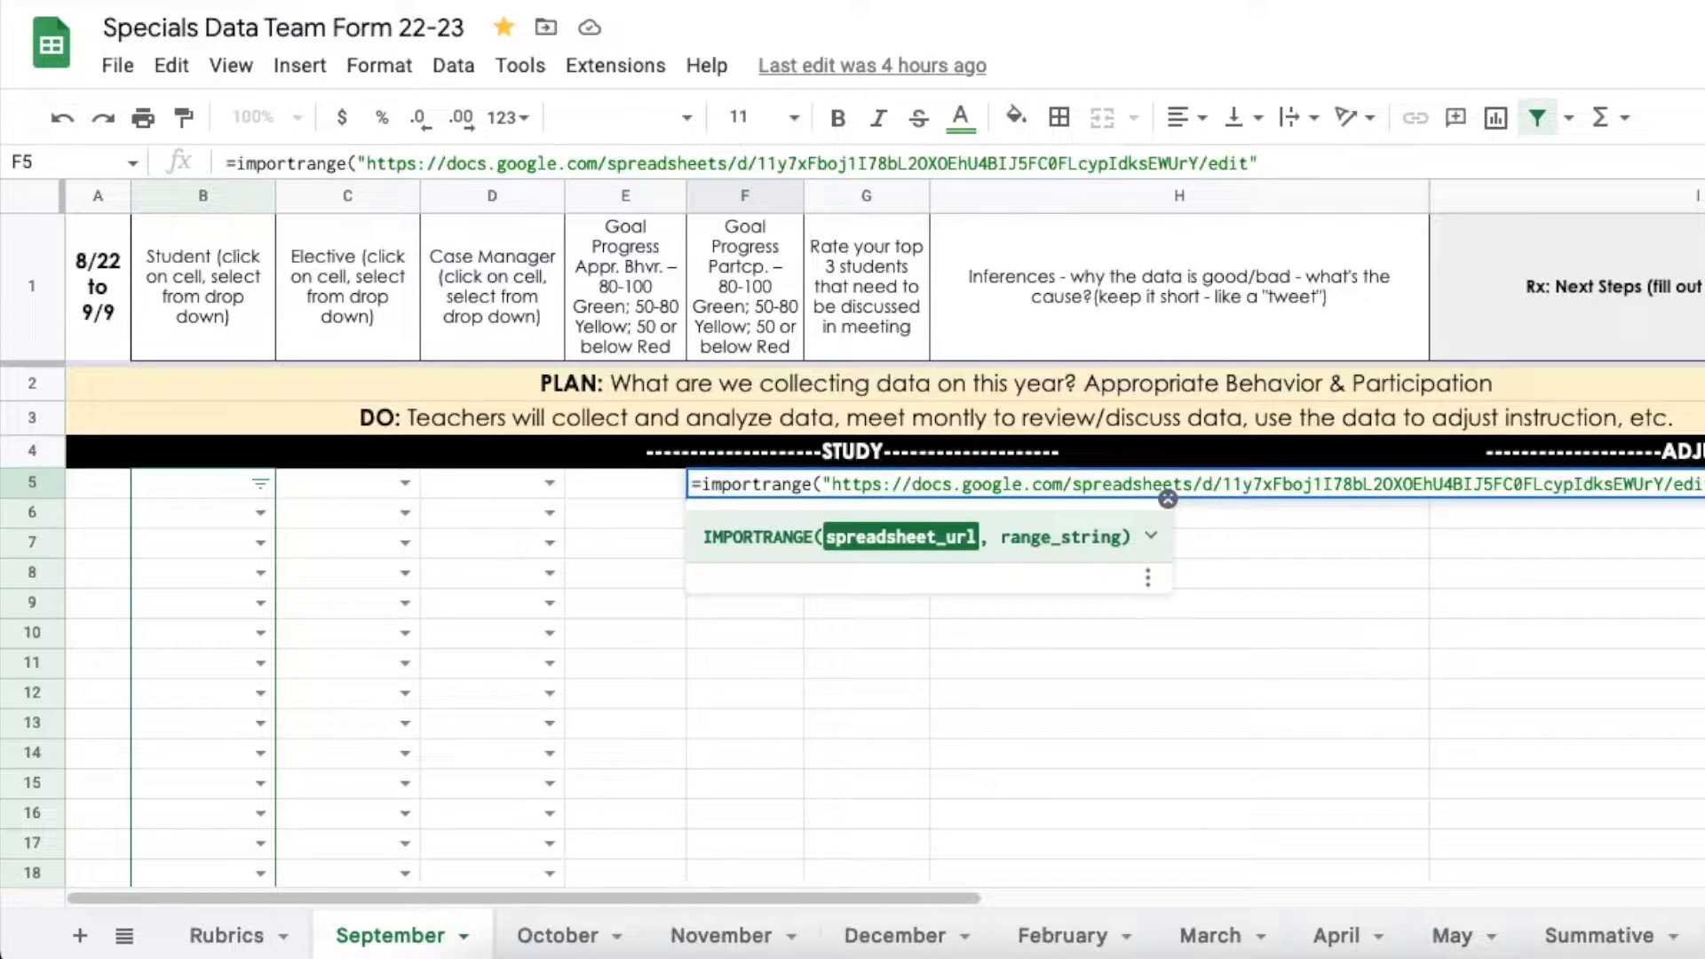
{"action": "type", "text": ","}
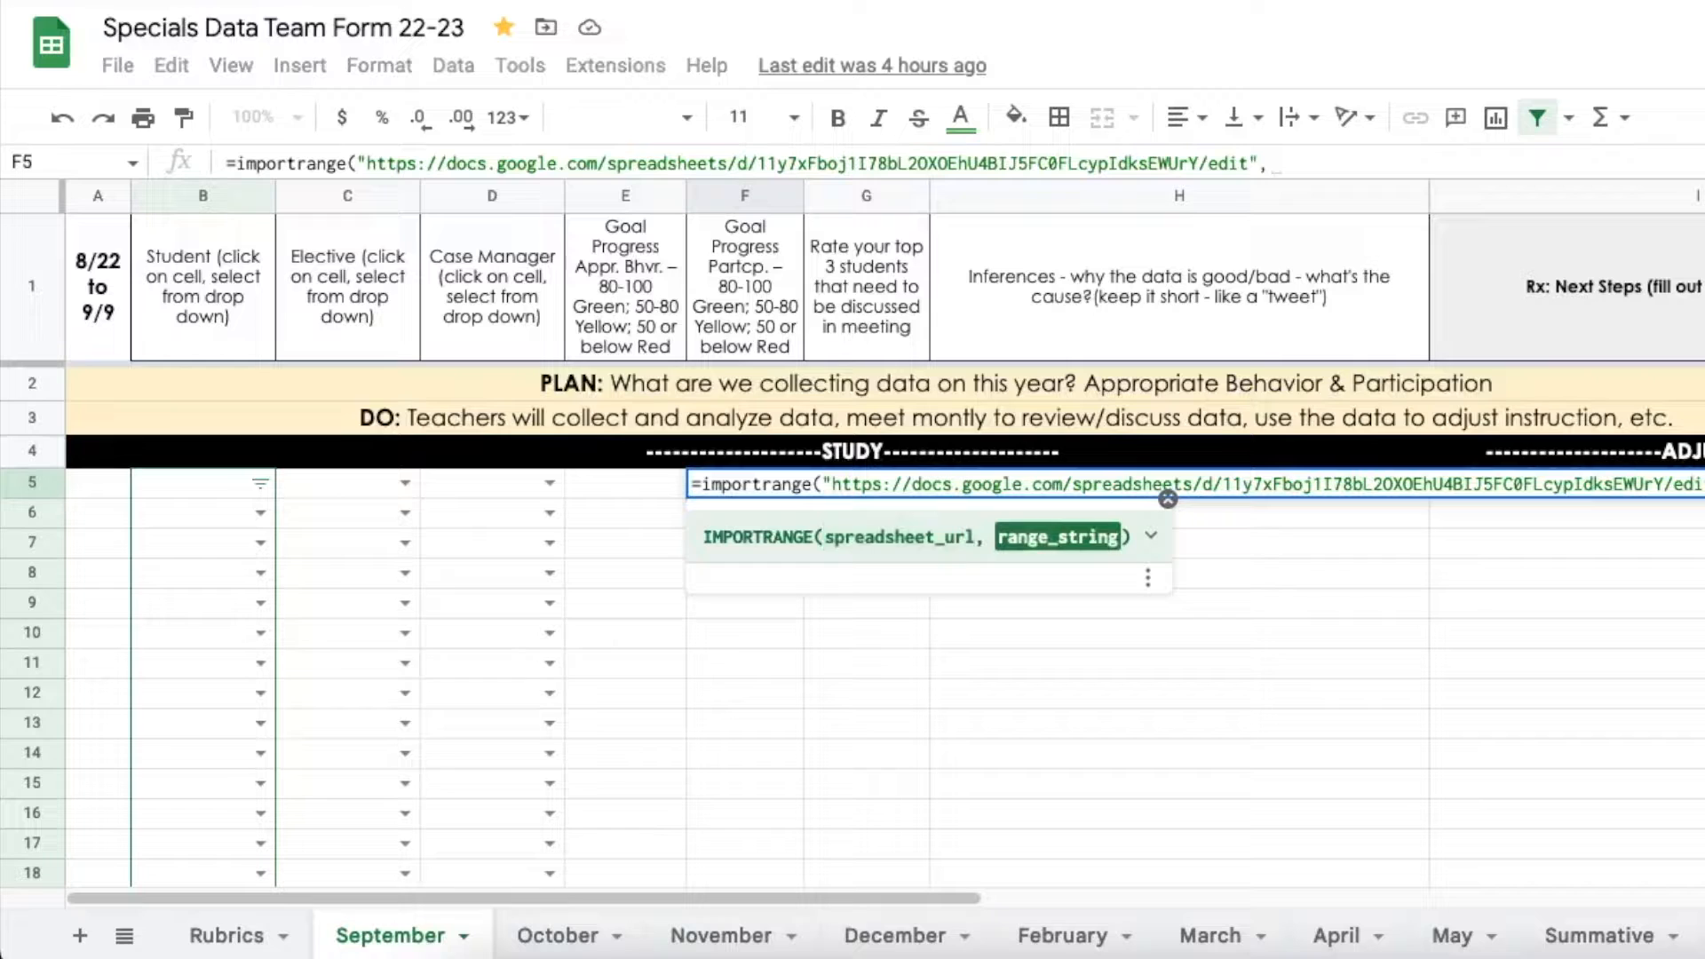
{"action": "key", "text": "ctrl+Tab"}
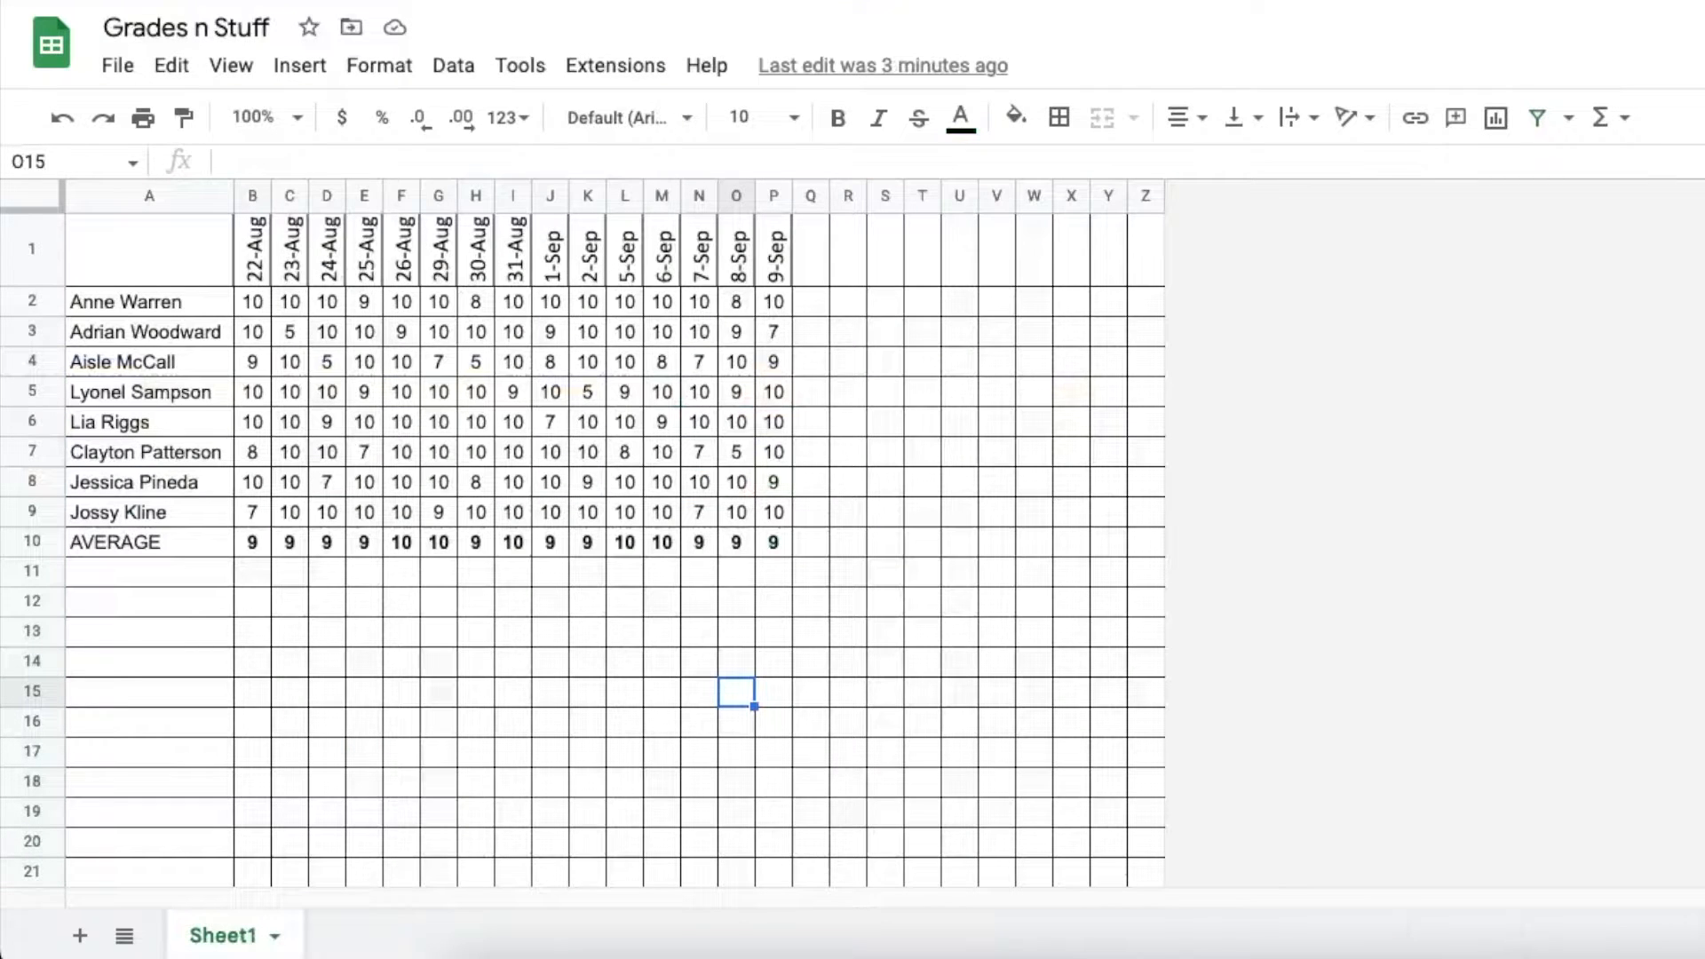
Change Grades n Stuff's general access from Restricted to Anyone with the link
{"action": "left_click", "coordinate": [1701, 45]}
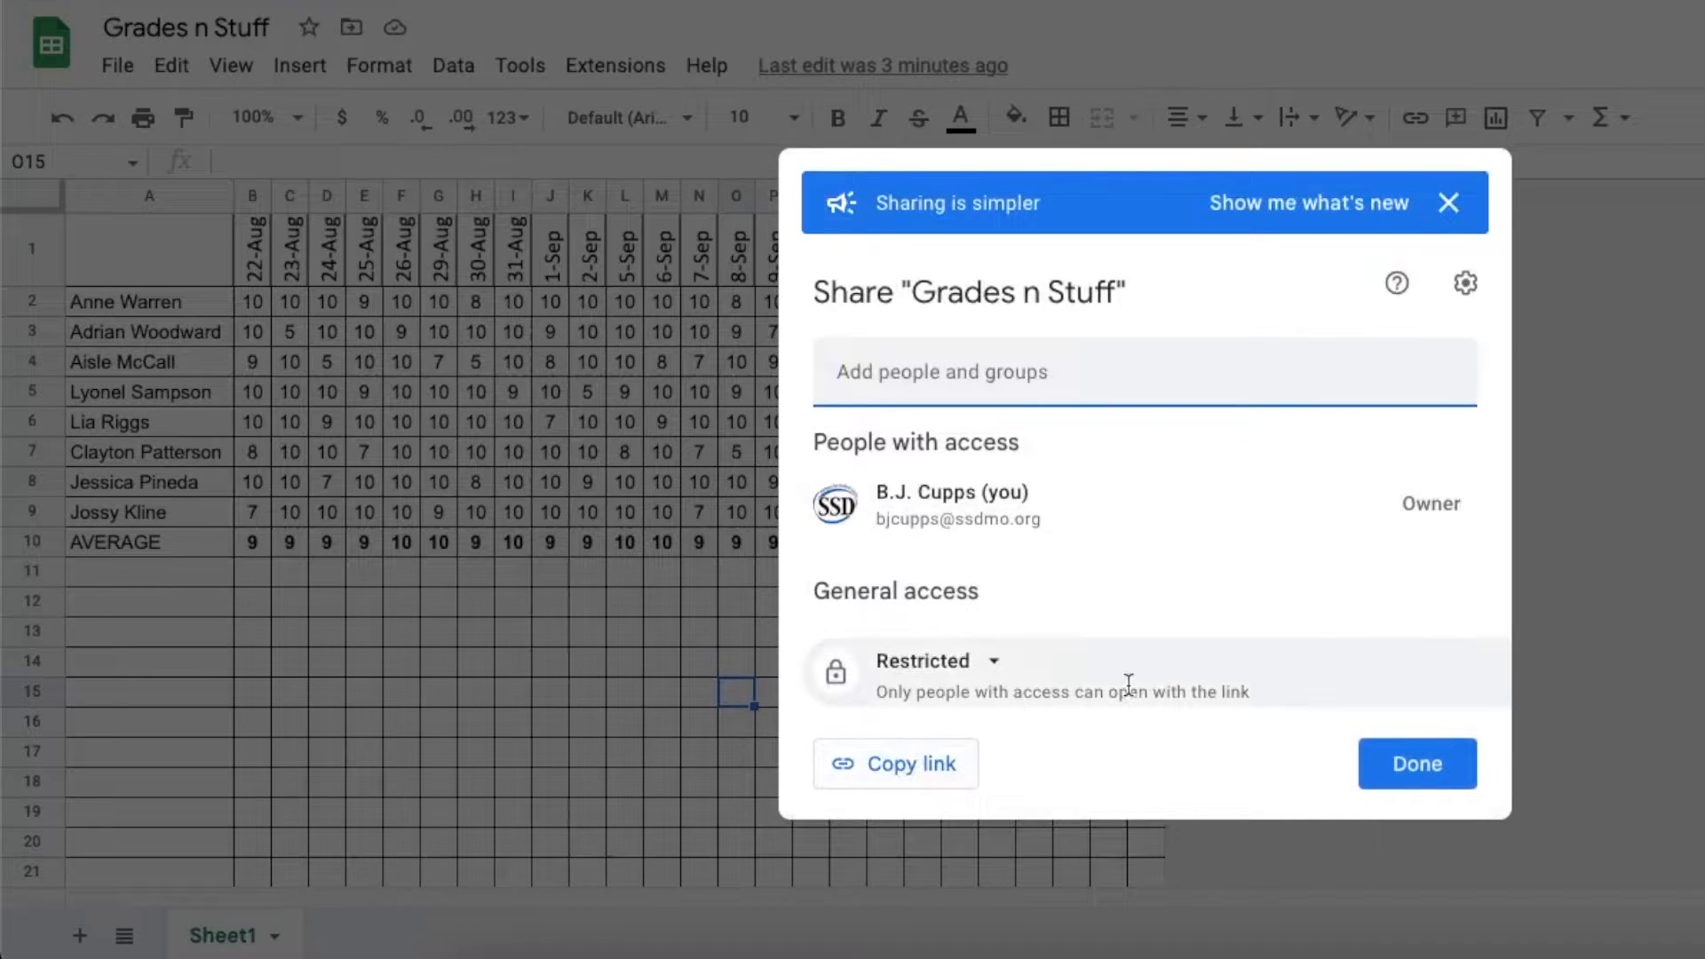
{"action": "left_click", "coordinate": [995, 666]}
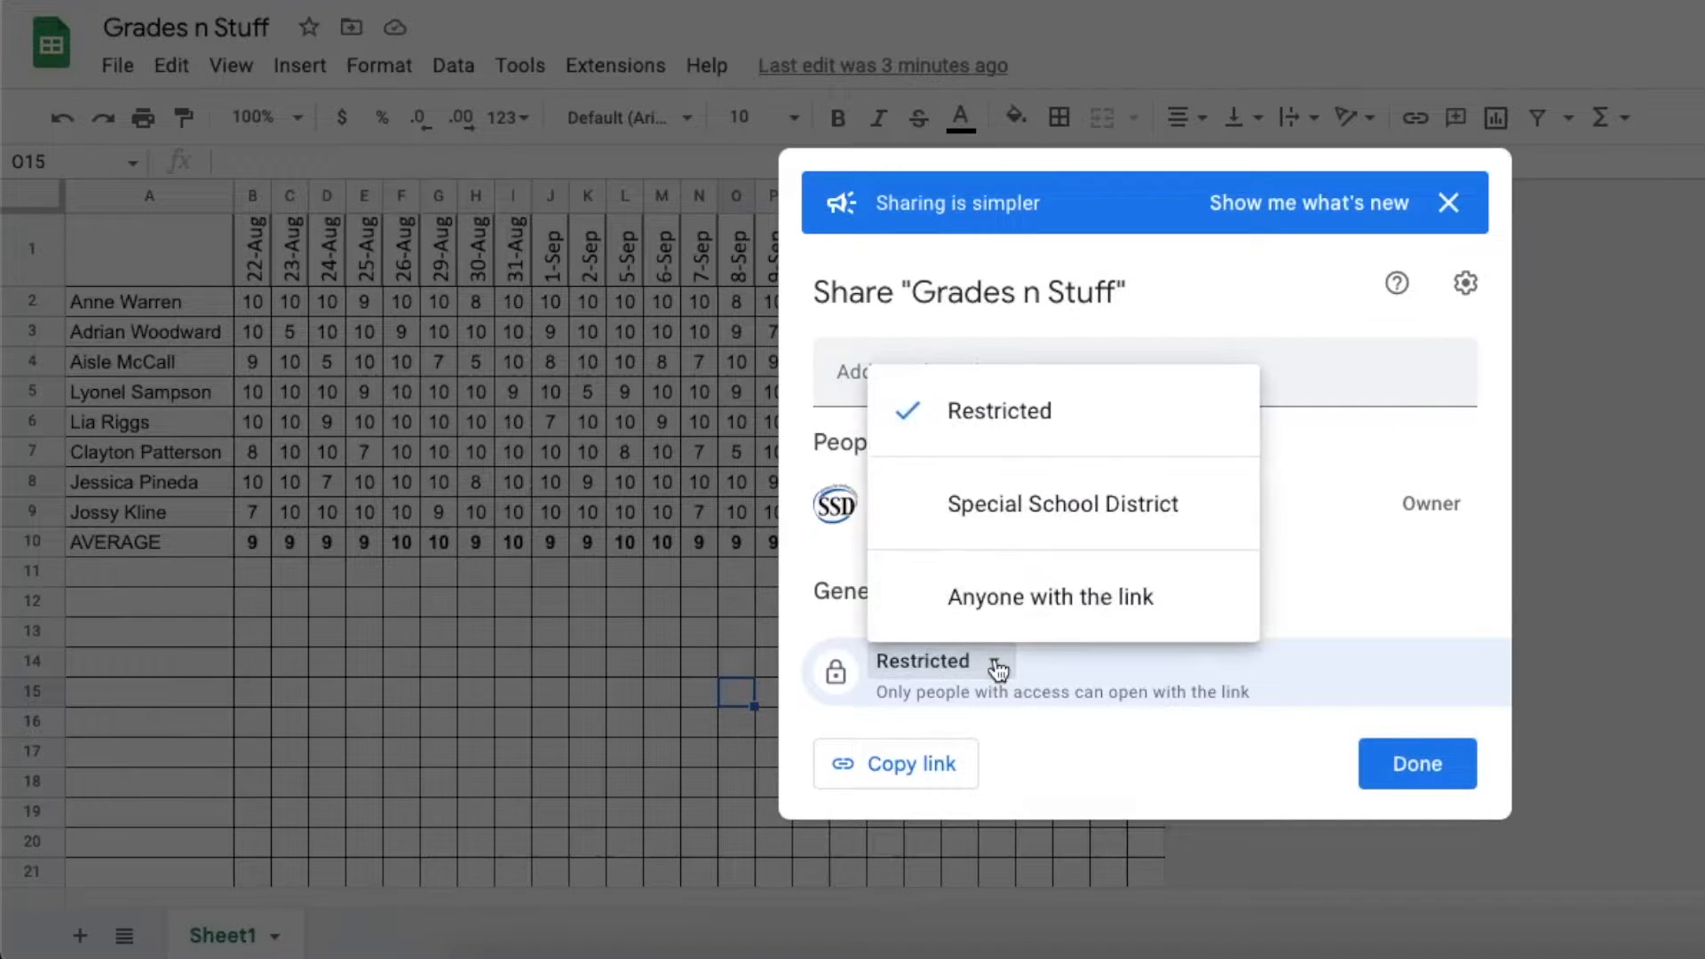
{"action": "left_click", "coordinate": [1020, 608]}
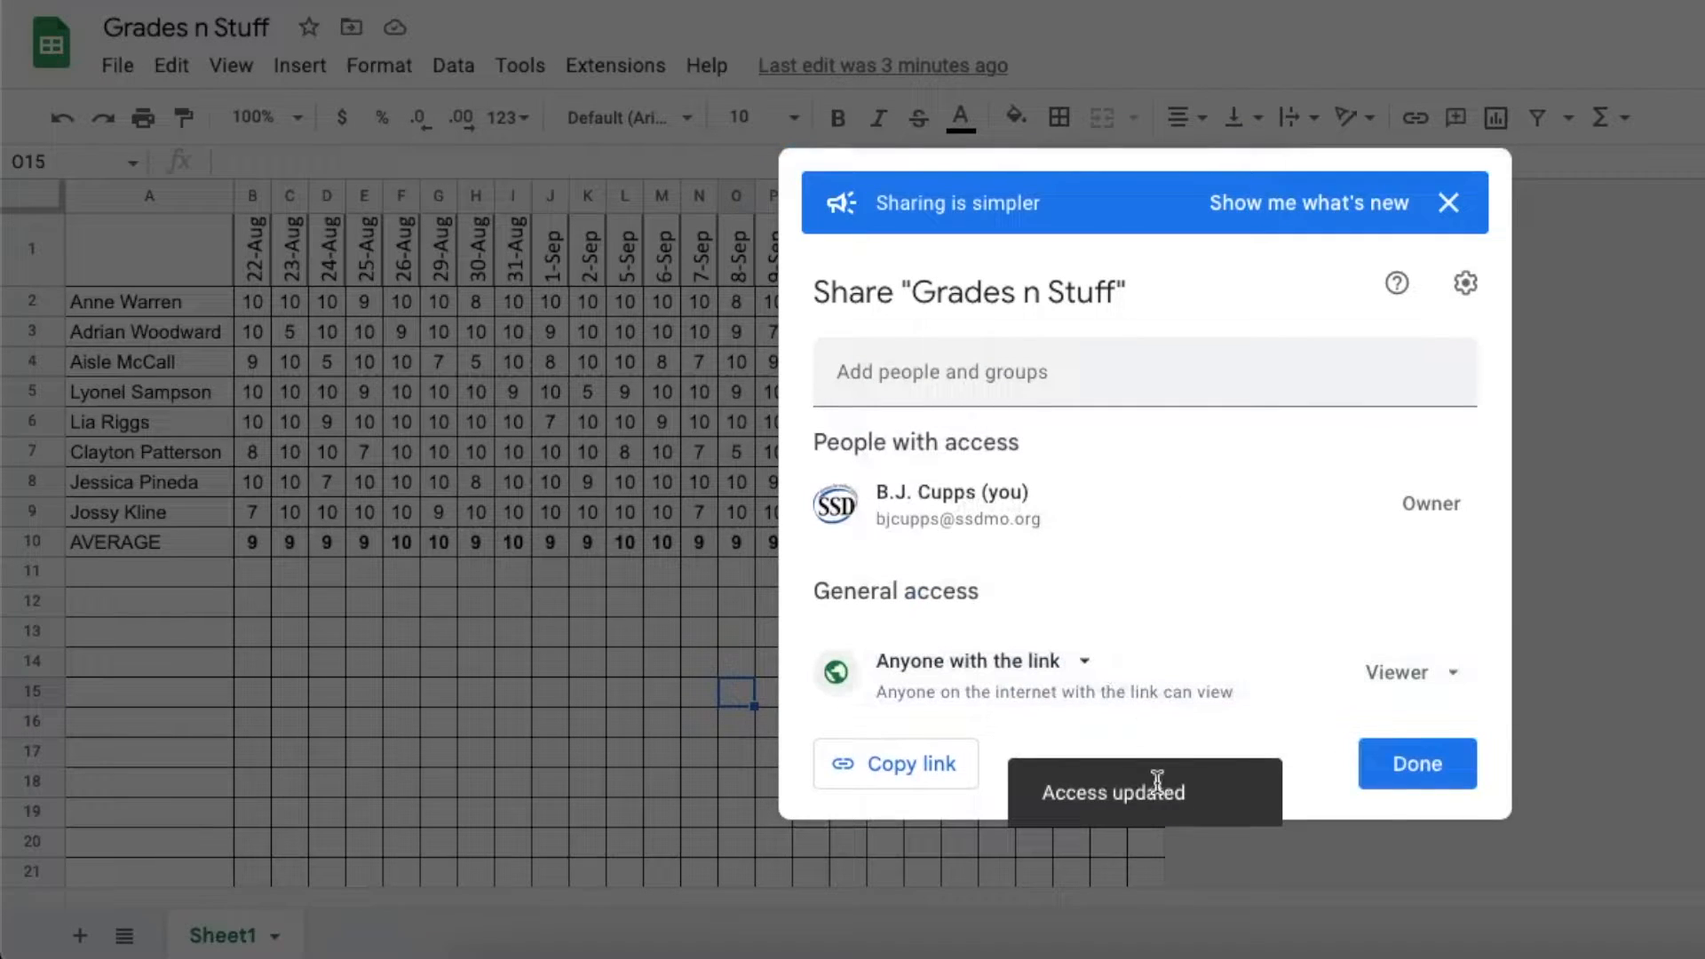
{"action": "left_click", "coordinate": [1419, 770]}
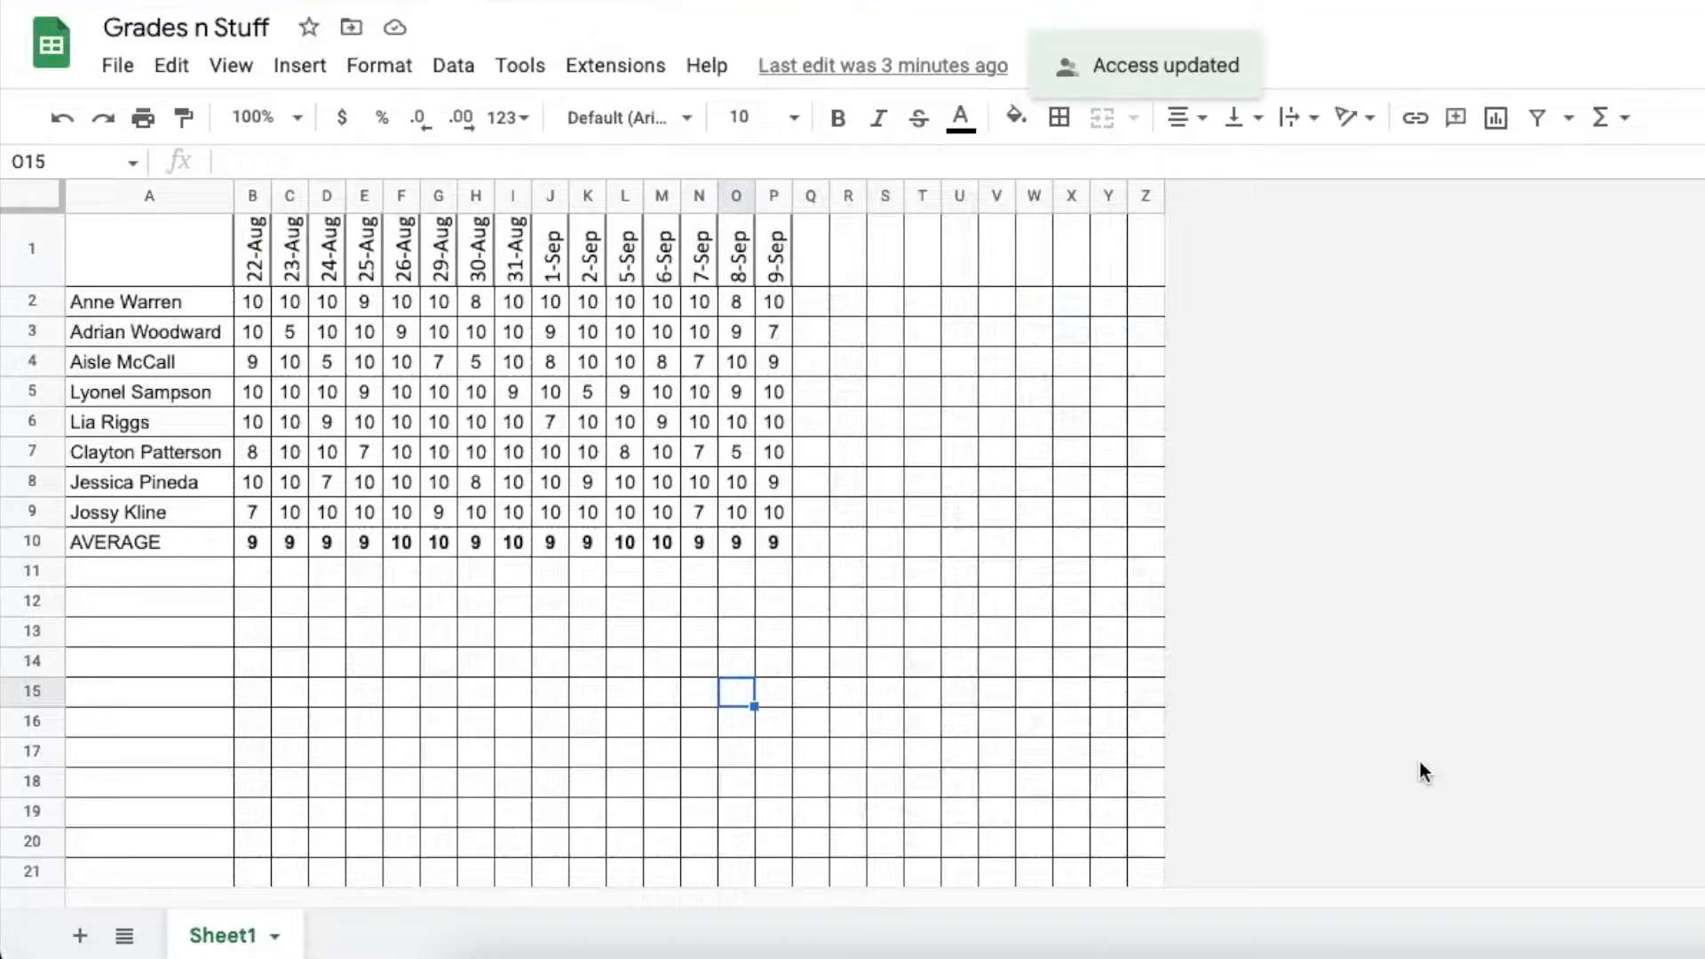
{"action": "left_click", "coordinate": [1278, 1]}
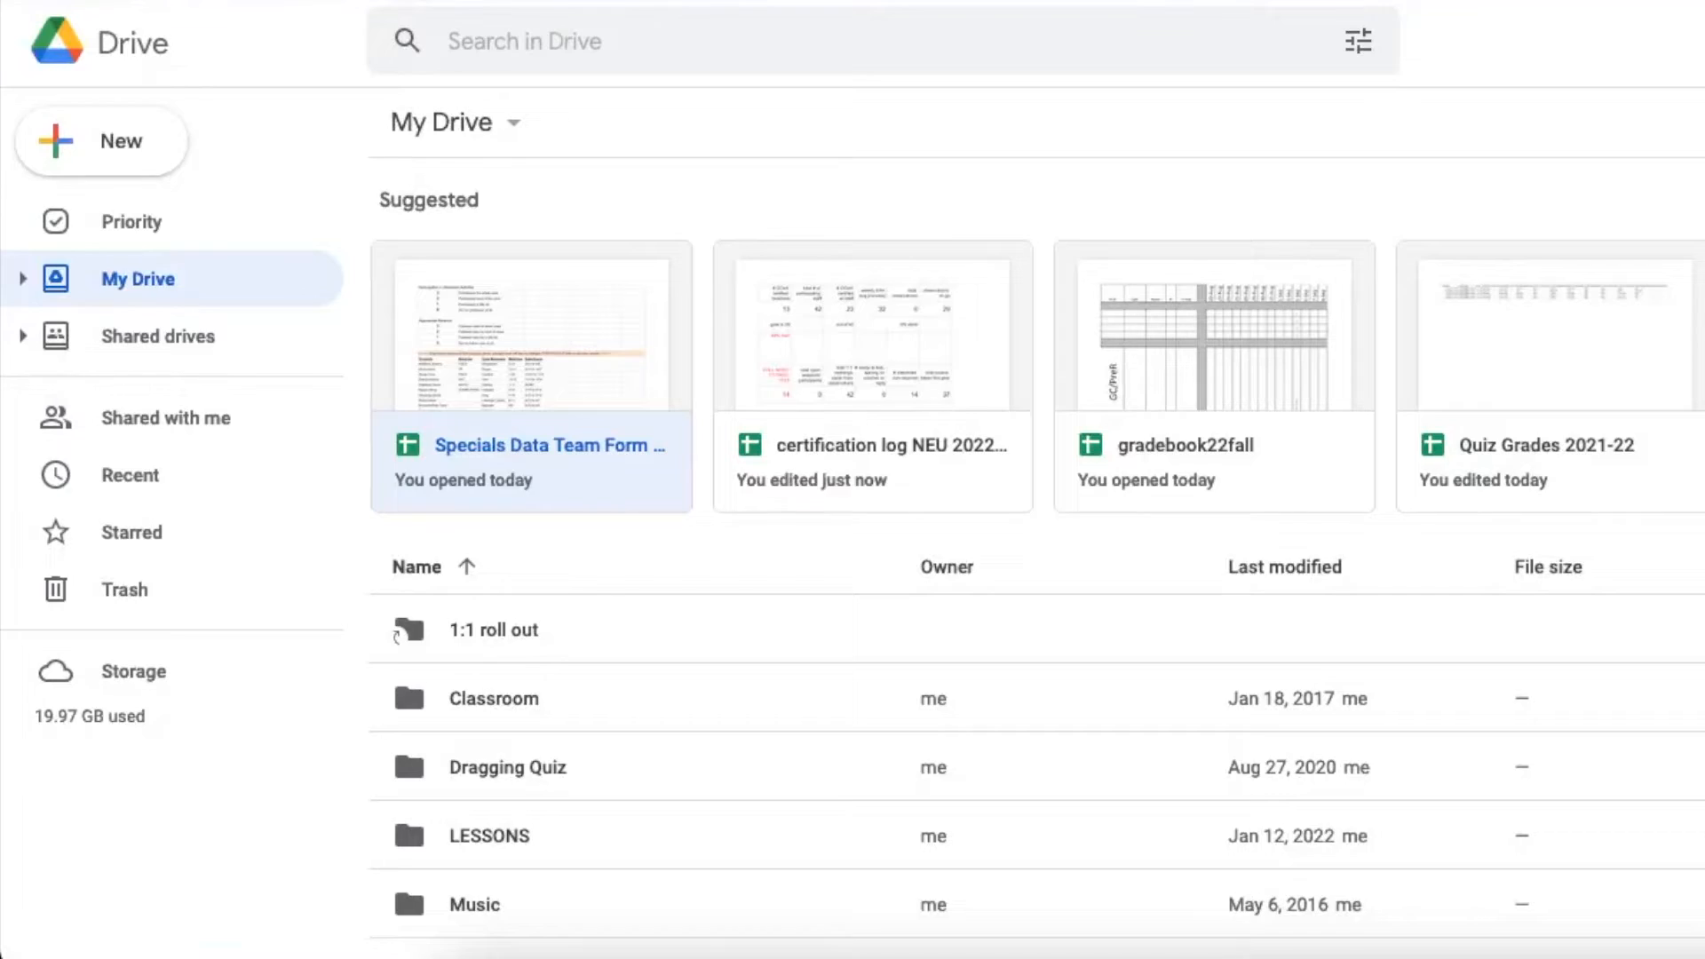
Put quotes around Sheet1!Q2:Q9 in F5's IMPORTRANGE formula and commit it
{"action": "left_click", "coordinate": [941, 2]}
{"action": "left_click", "coordinate": [750, 545]}
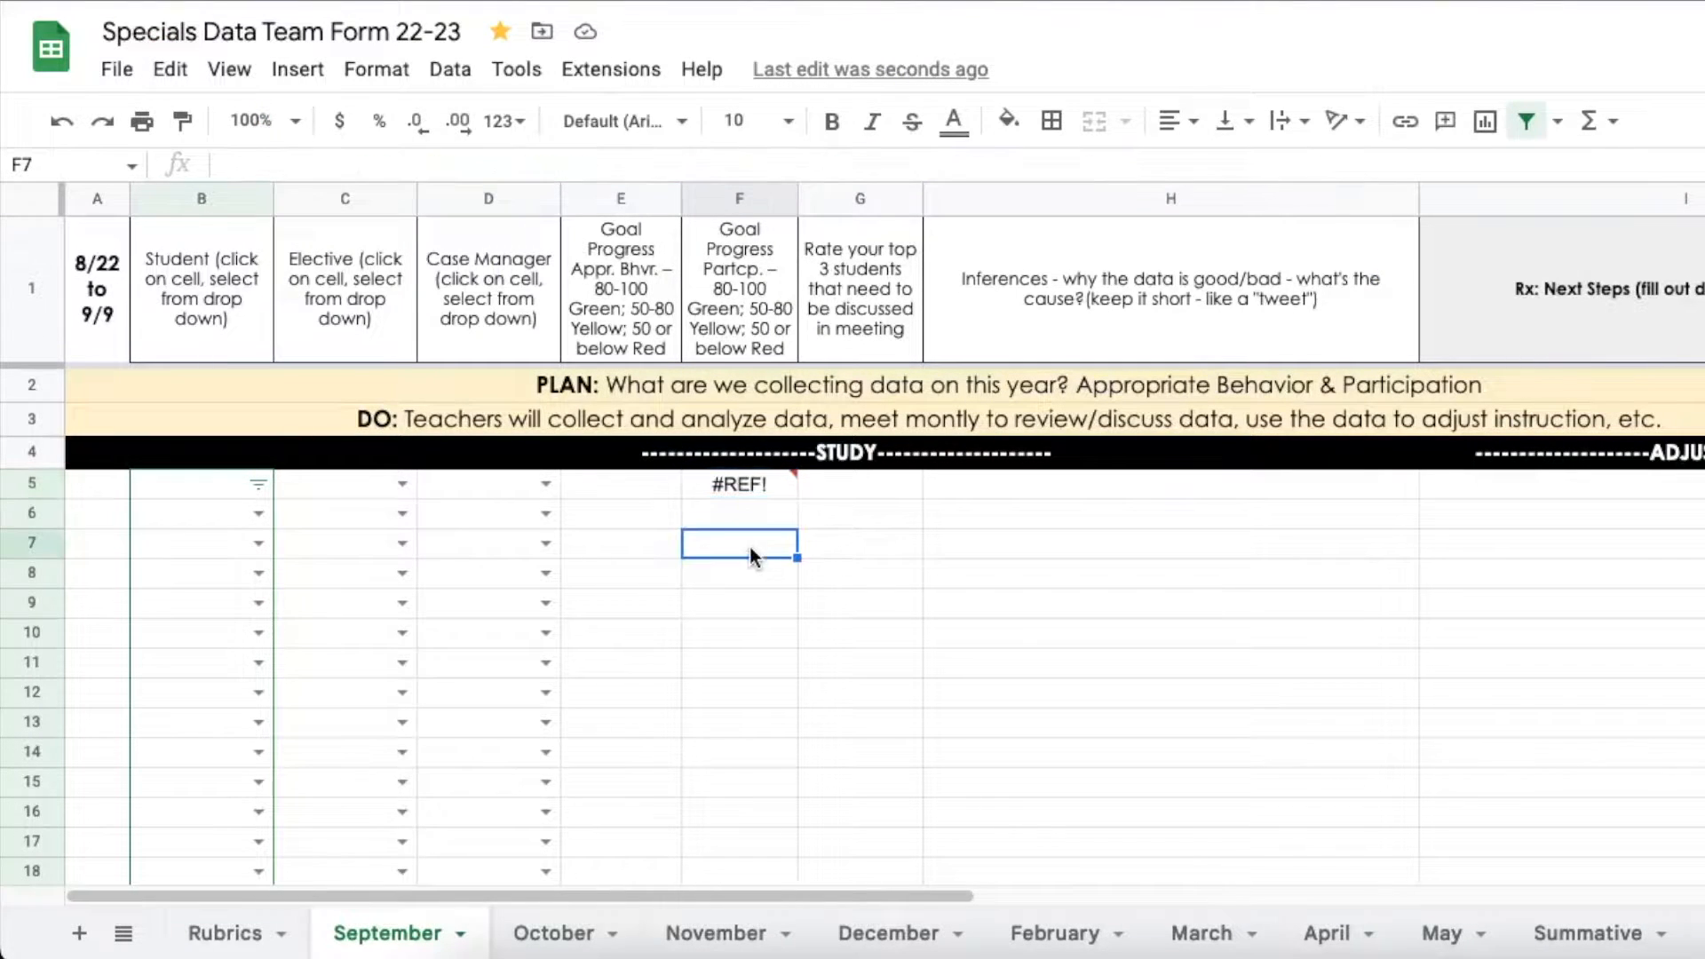
{"action": "left_click", "coordinate": [754, 488]}
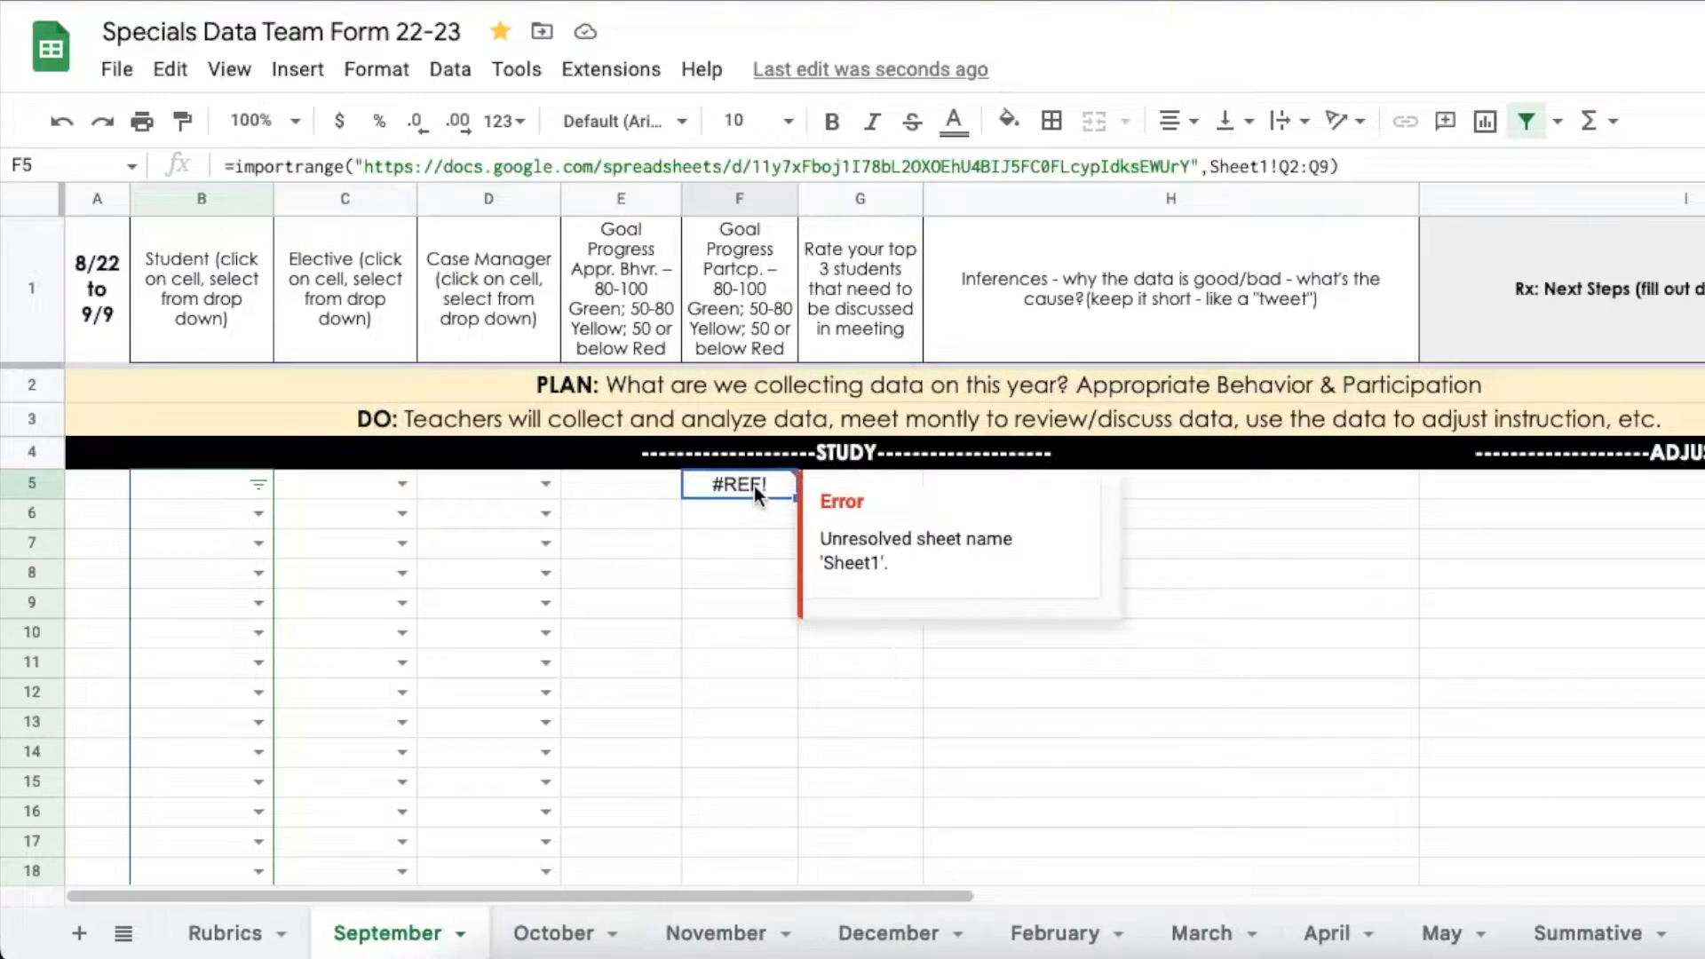
{"action": "left_click", "coordinate": [1210, 163]}
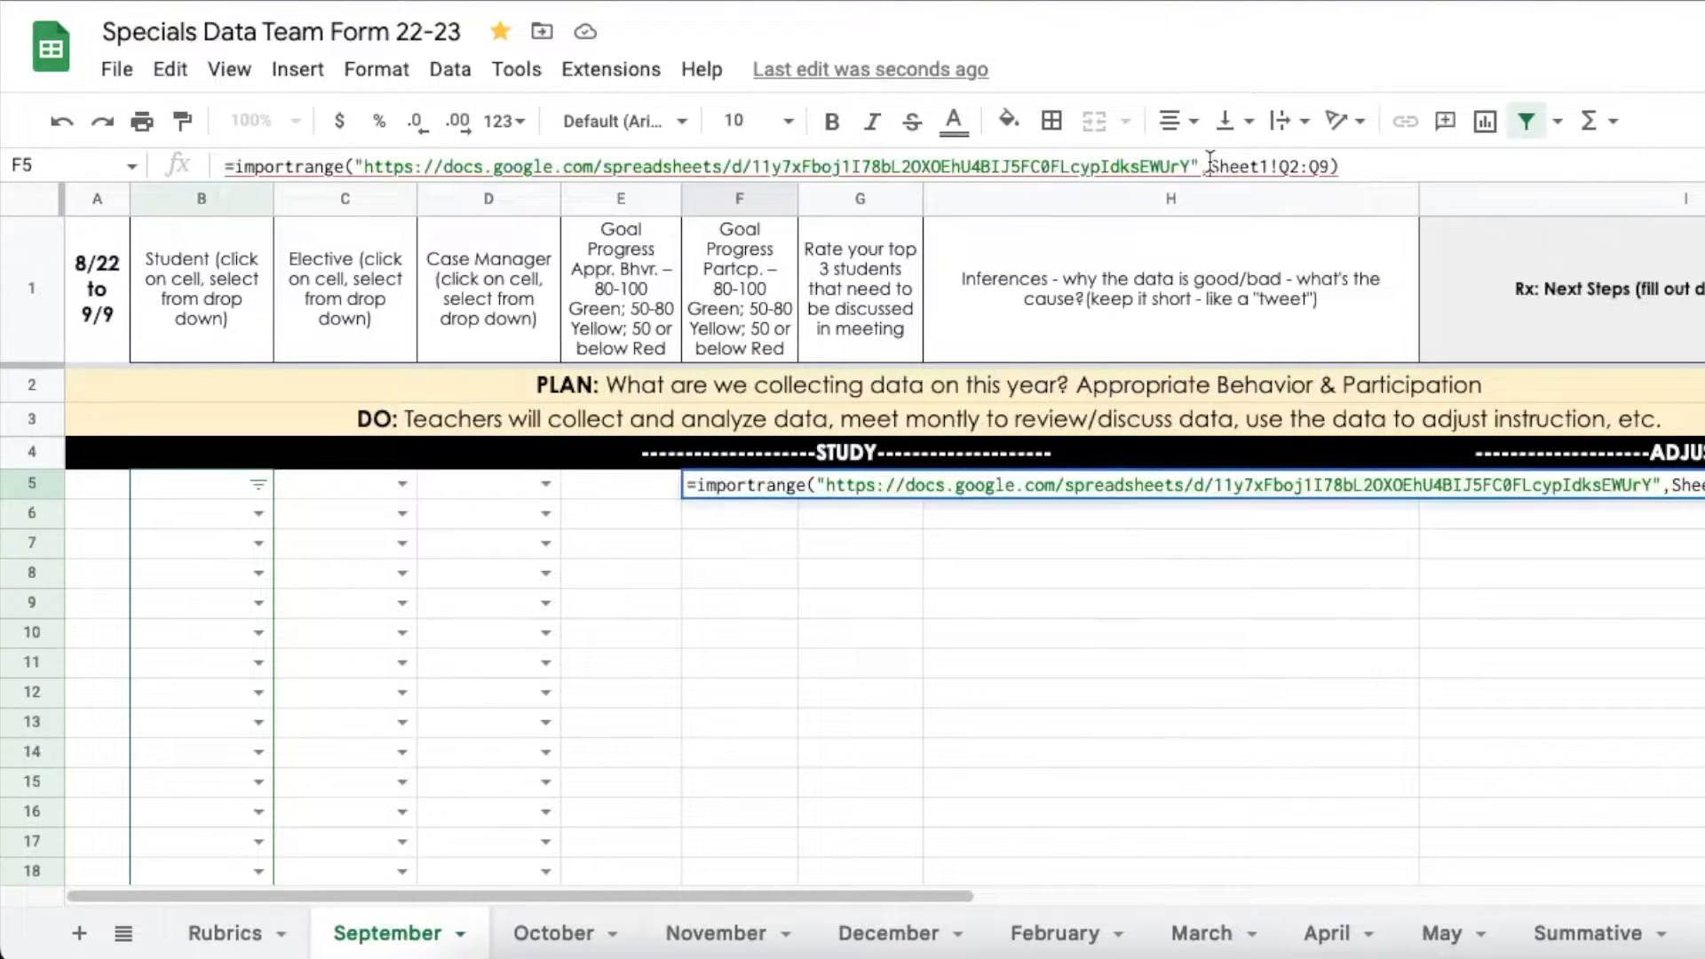
{"action": "type", "text": "\""}
{"action": "left_click", "coordinate": [1344, 167]}
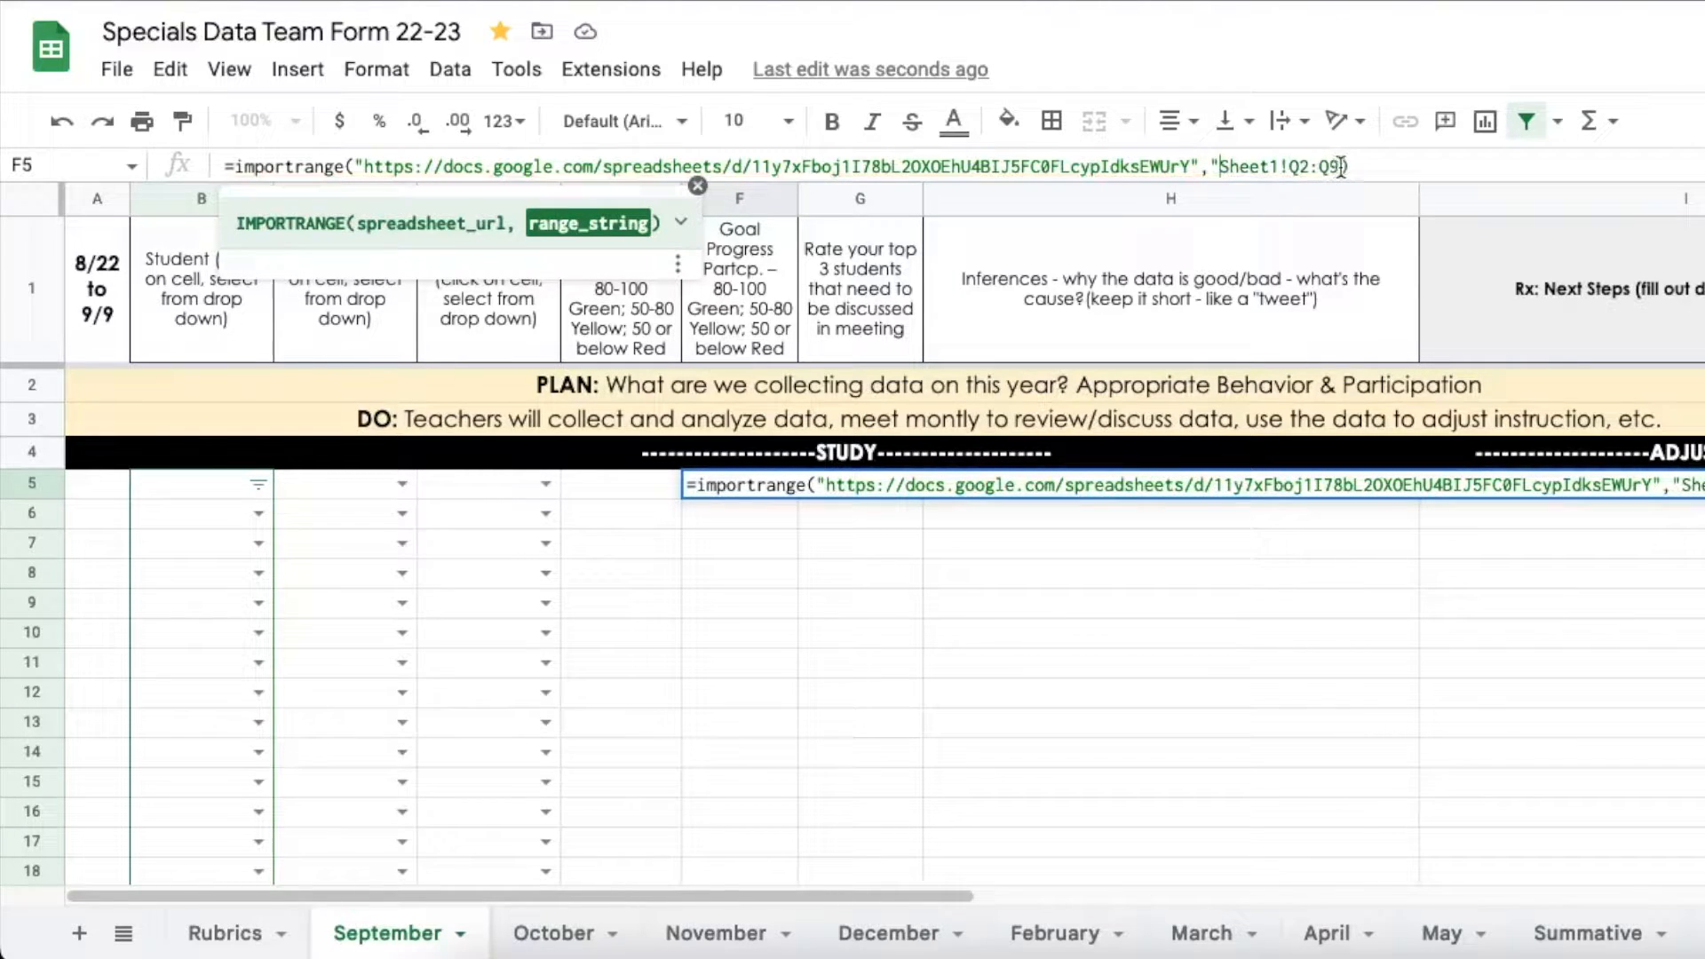
{"action": "type", "text": "\""}
{"action": "key", "text": "Return"}
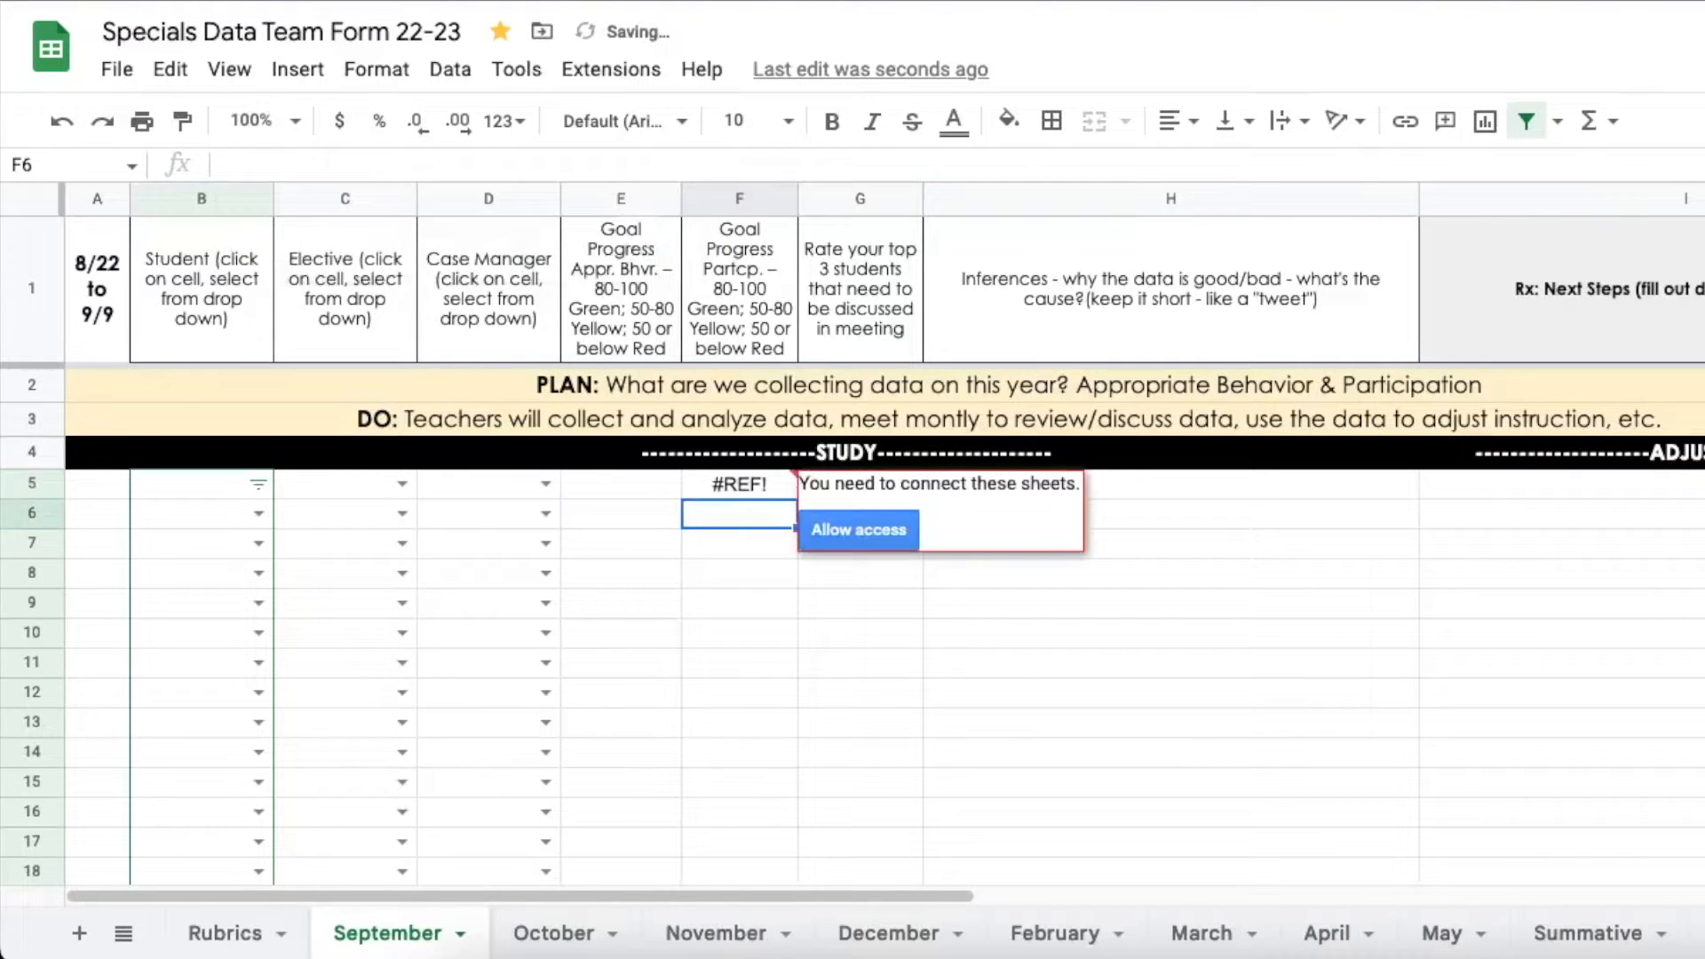
Allow access so F5:F12 imports the Q2:Q9 averages from Grades n Stuff
{"action": "left_click", "coordinate": [706, 640]}
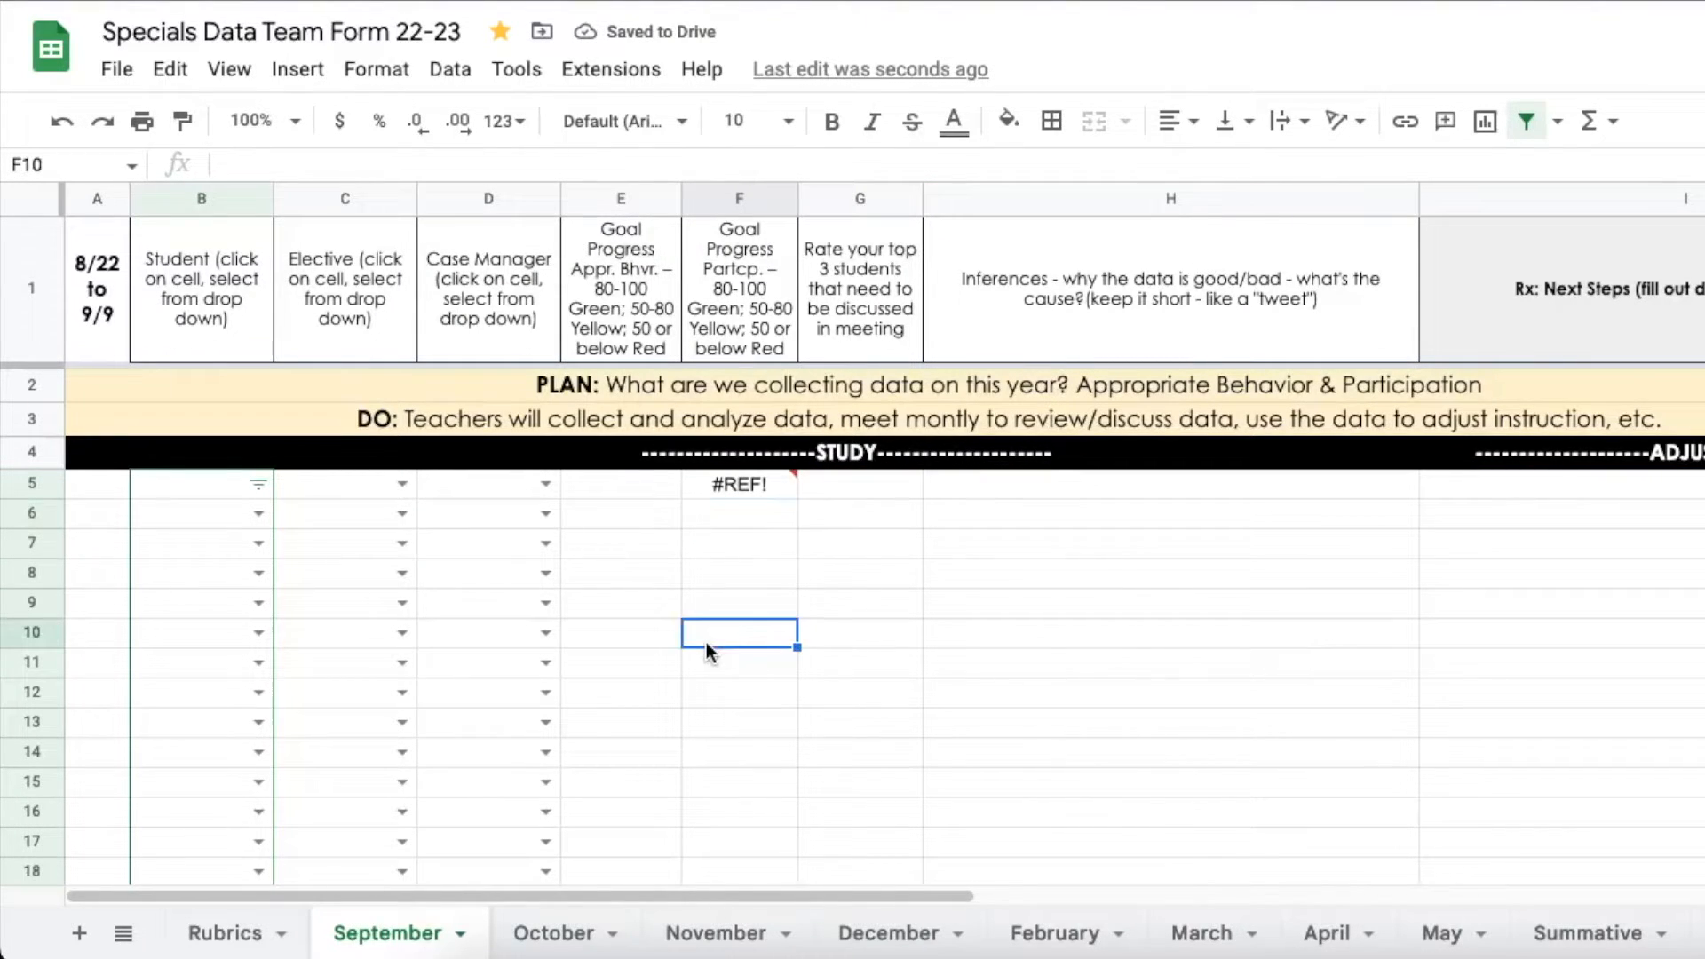
{"action": "left_click", "coordinate": [744, 482]}
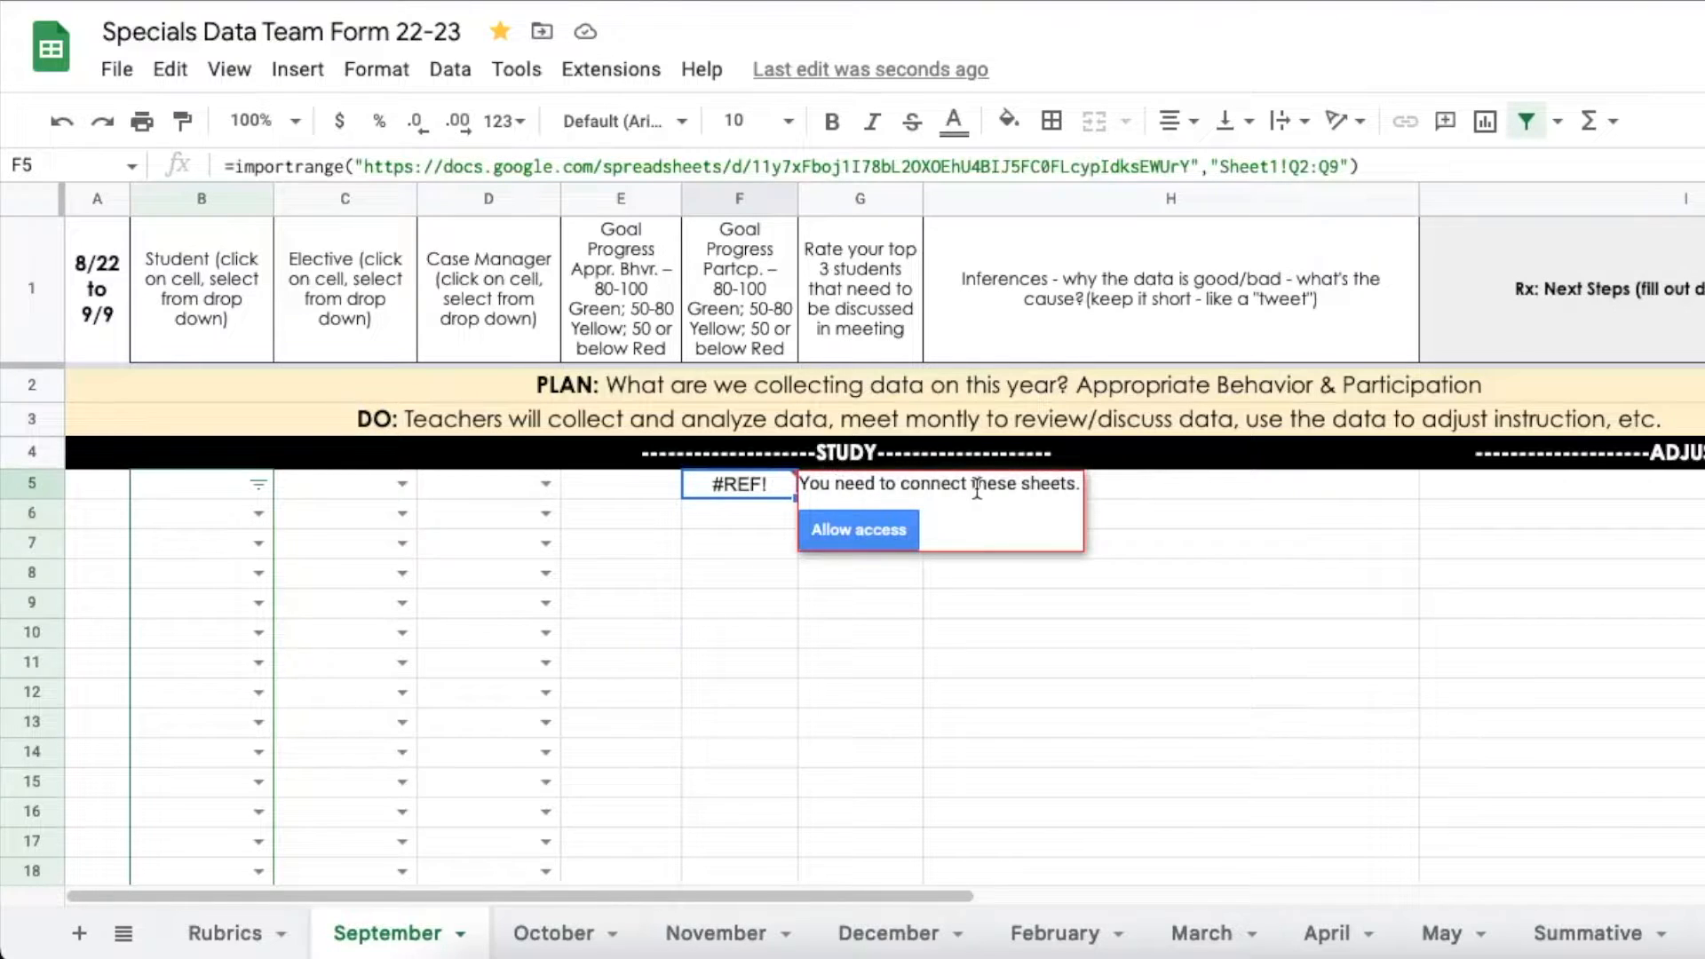
{"action": "left_click", "coordinate": [861, 529]}
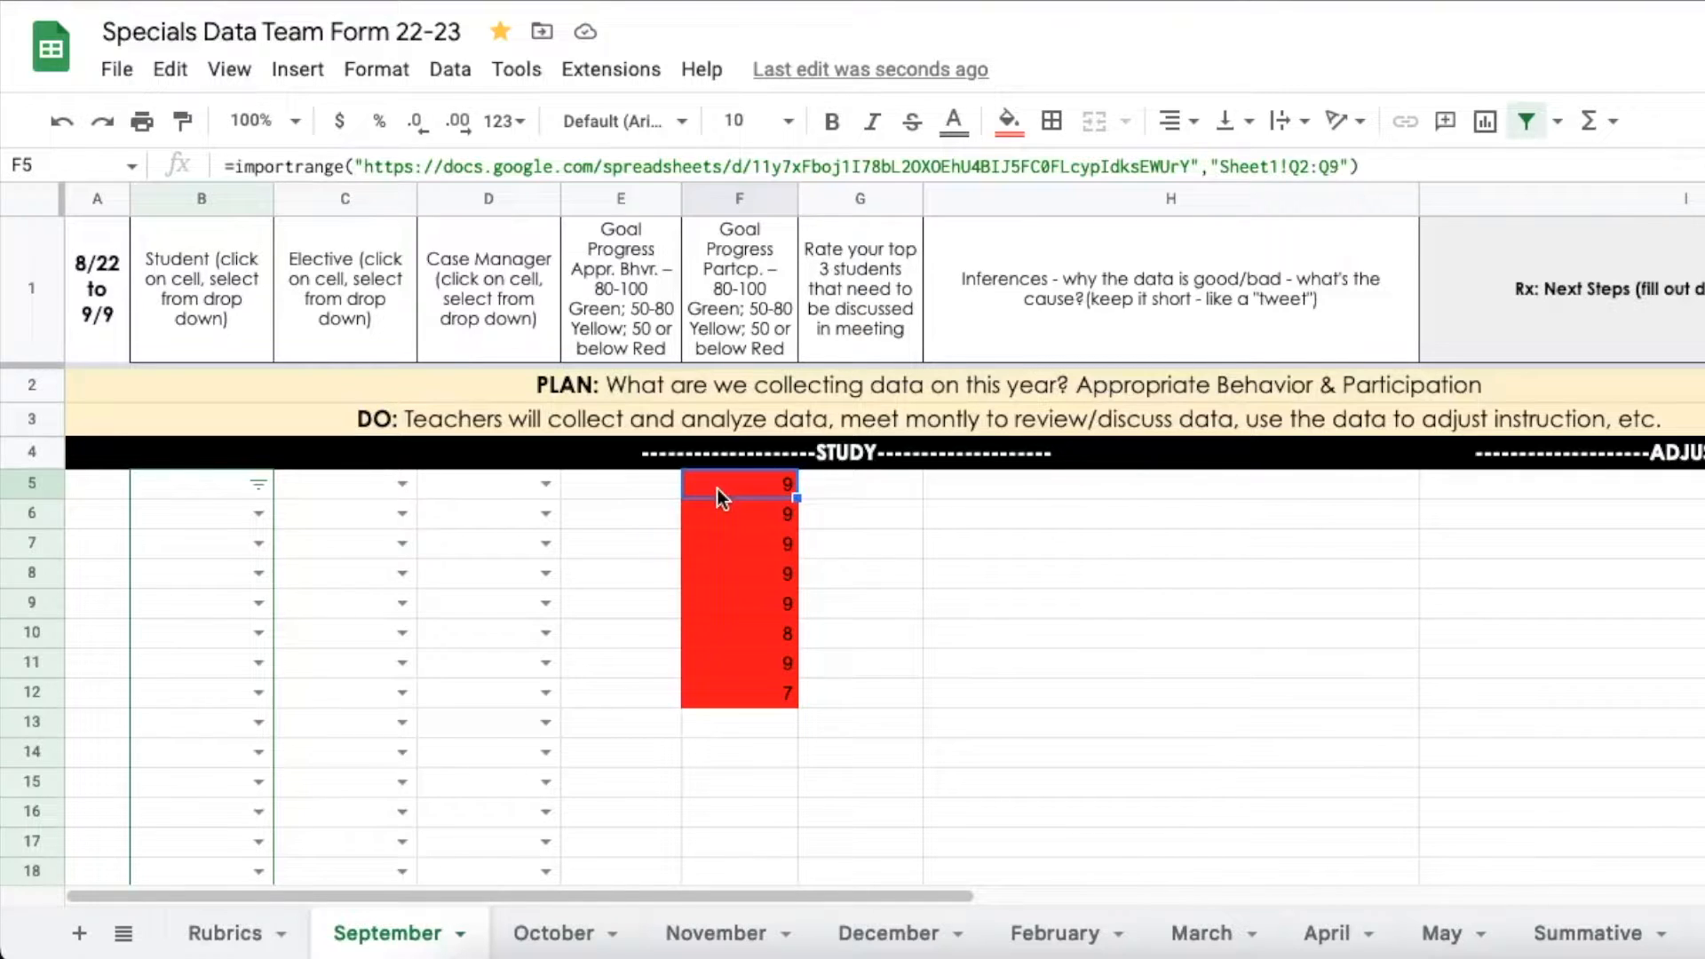
{"action": "left_click", "coordinate": [715, 289]}
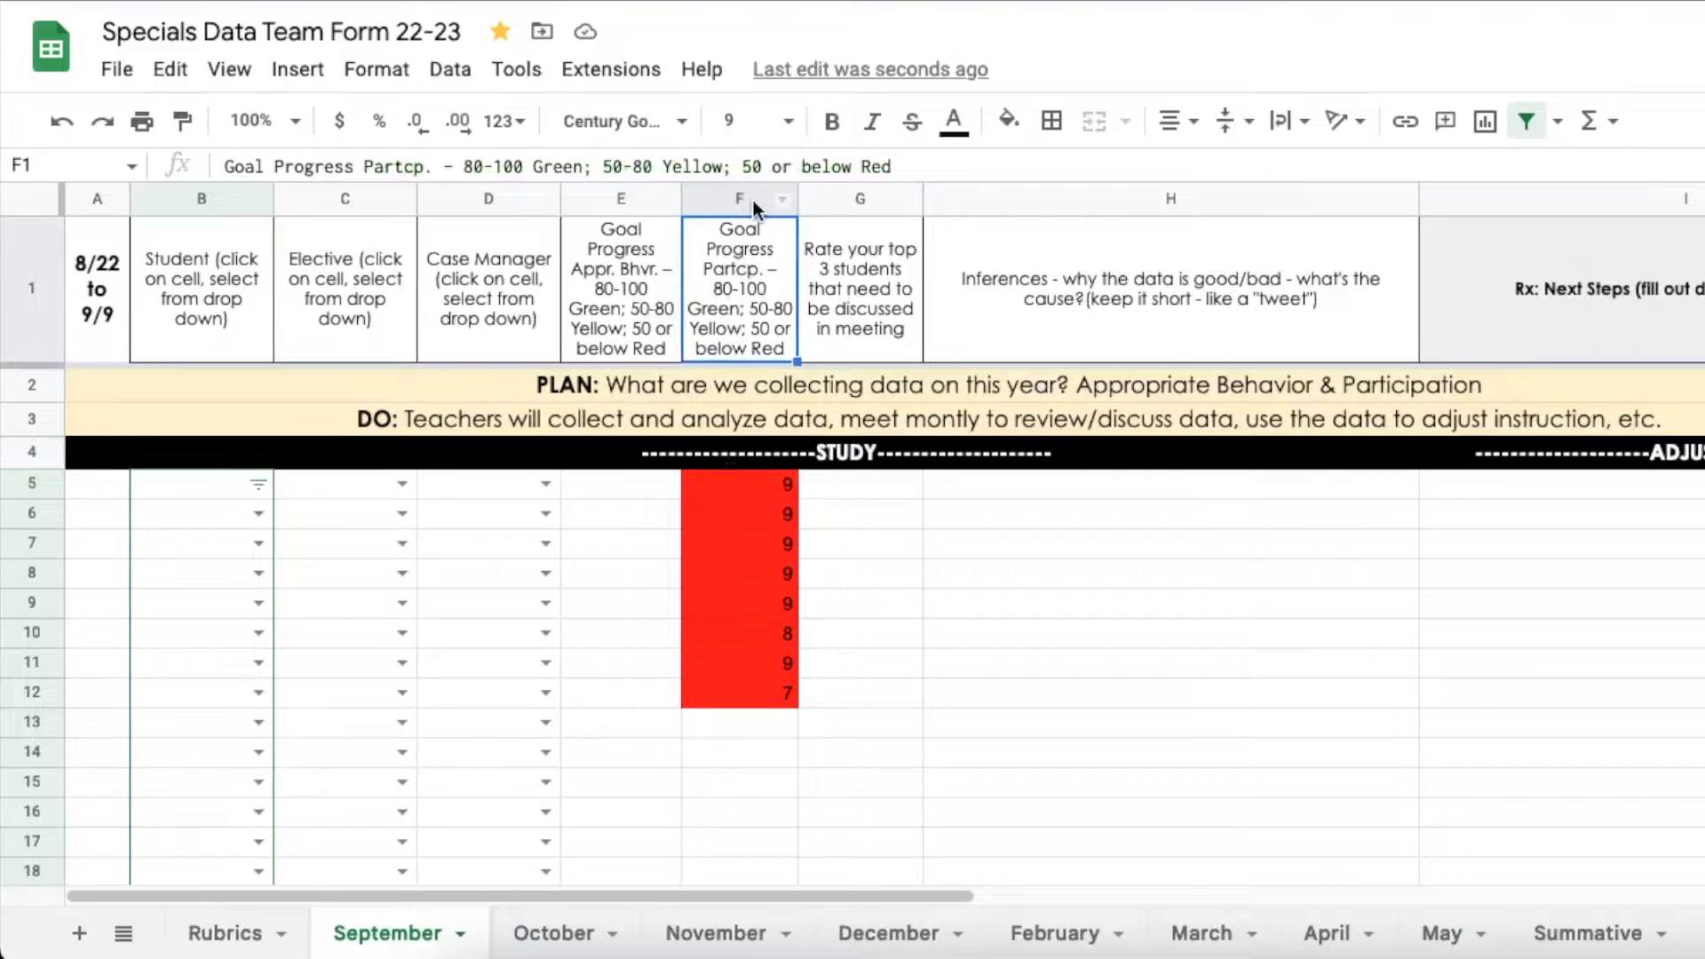
{"action": "left_click", "coordinate": [764, 487]}
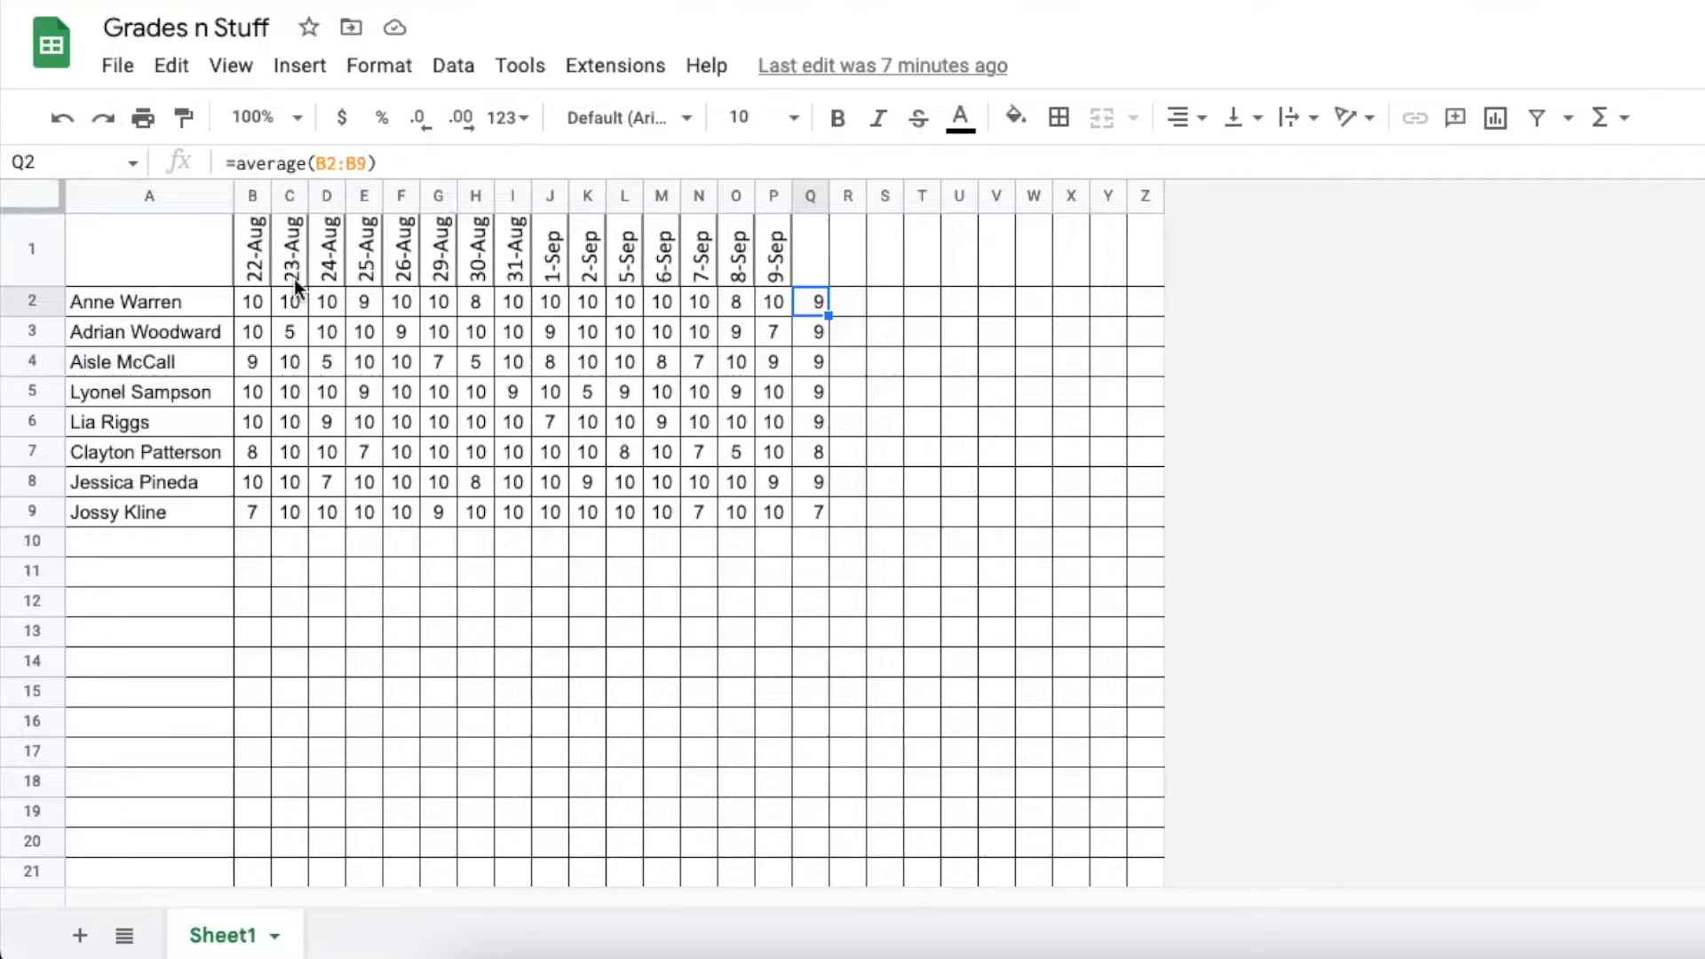
{"action": "key", "text": "Return"}
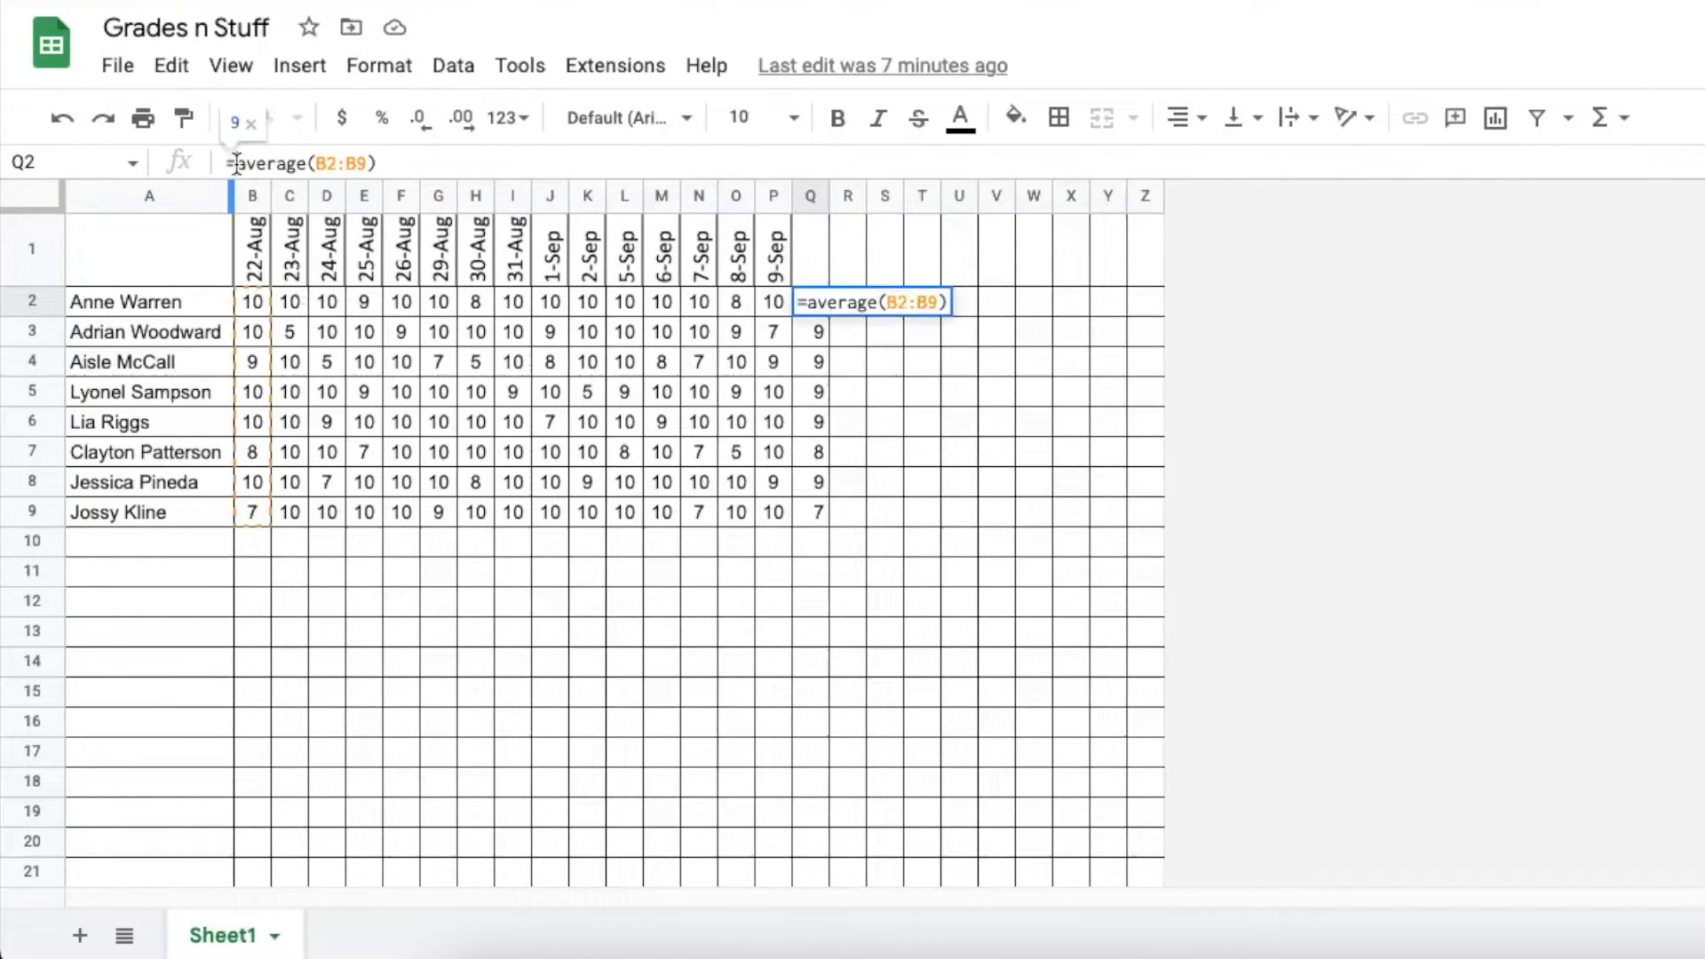
Change Q2 to =10*average(B2:B9) and fill it down through Q9
{"action": "key", "text": "Home"}
{"action": "key", "text": "Right"}
{"action": "type", "text": "10*"}
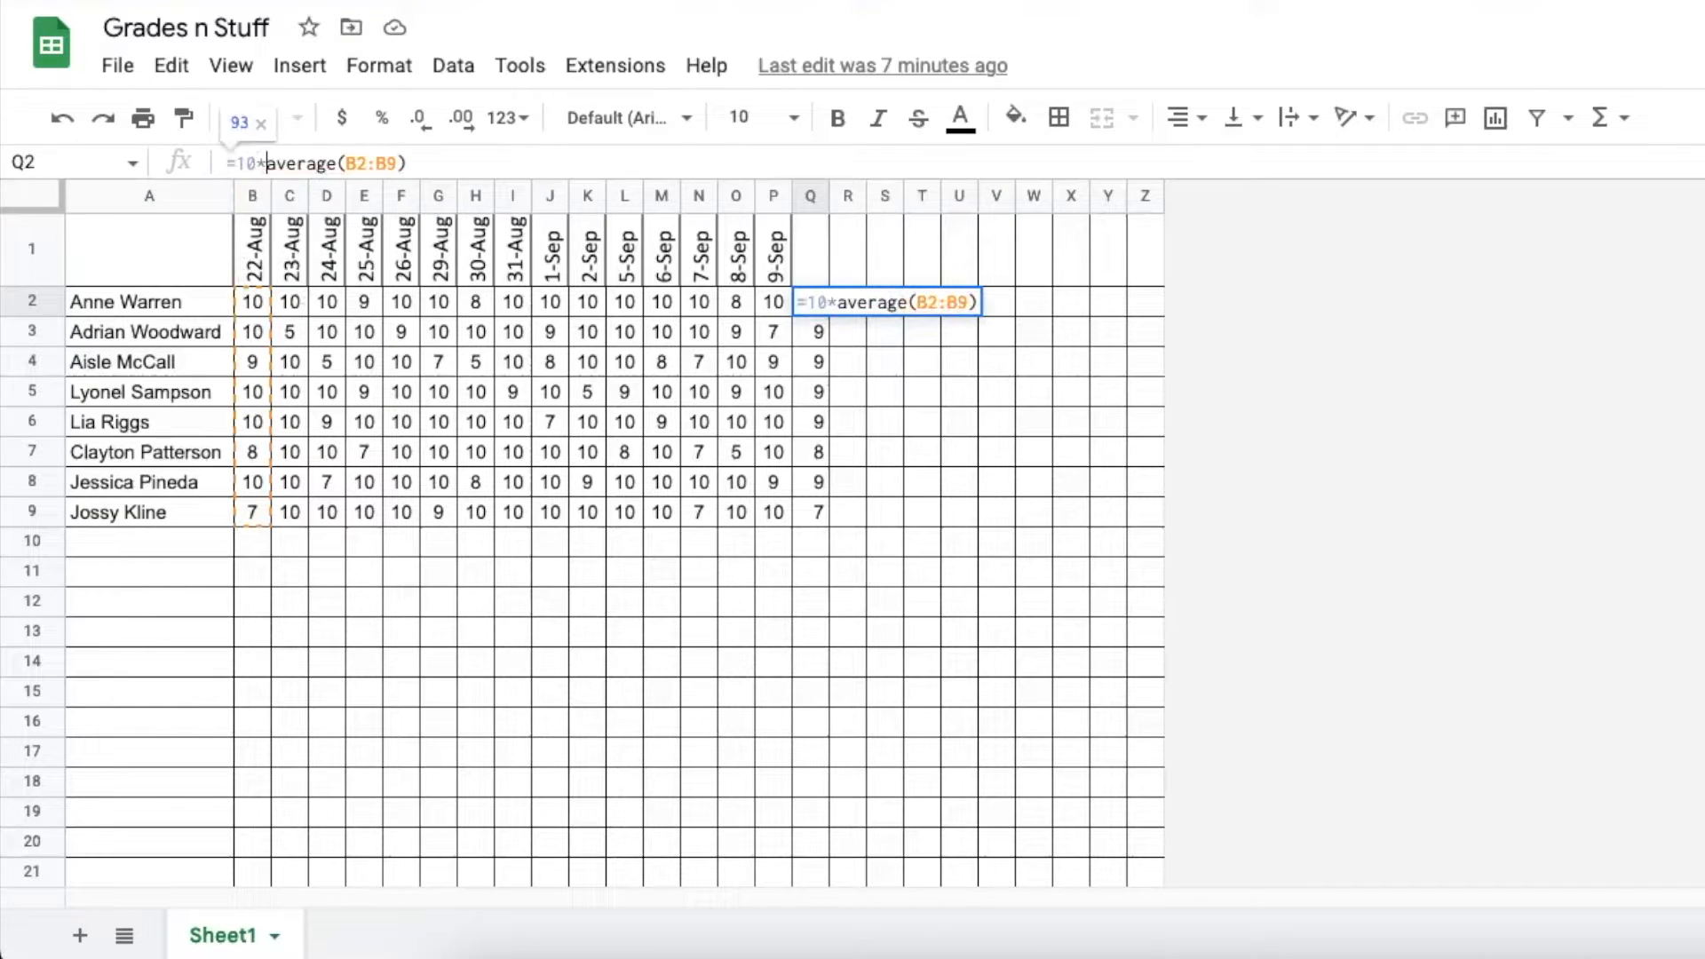
{"action": "key", "text": "Return"}
{"action": "key", "text": "Up"}
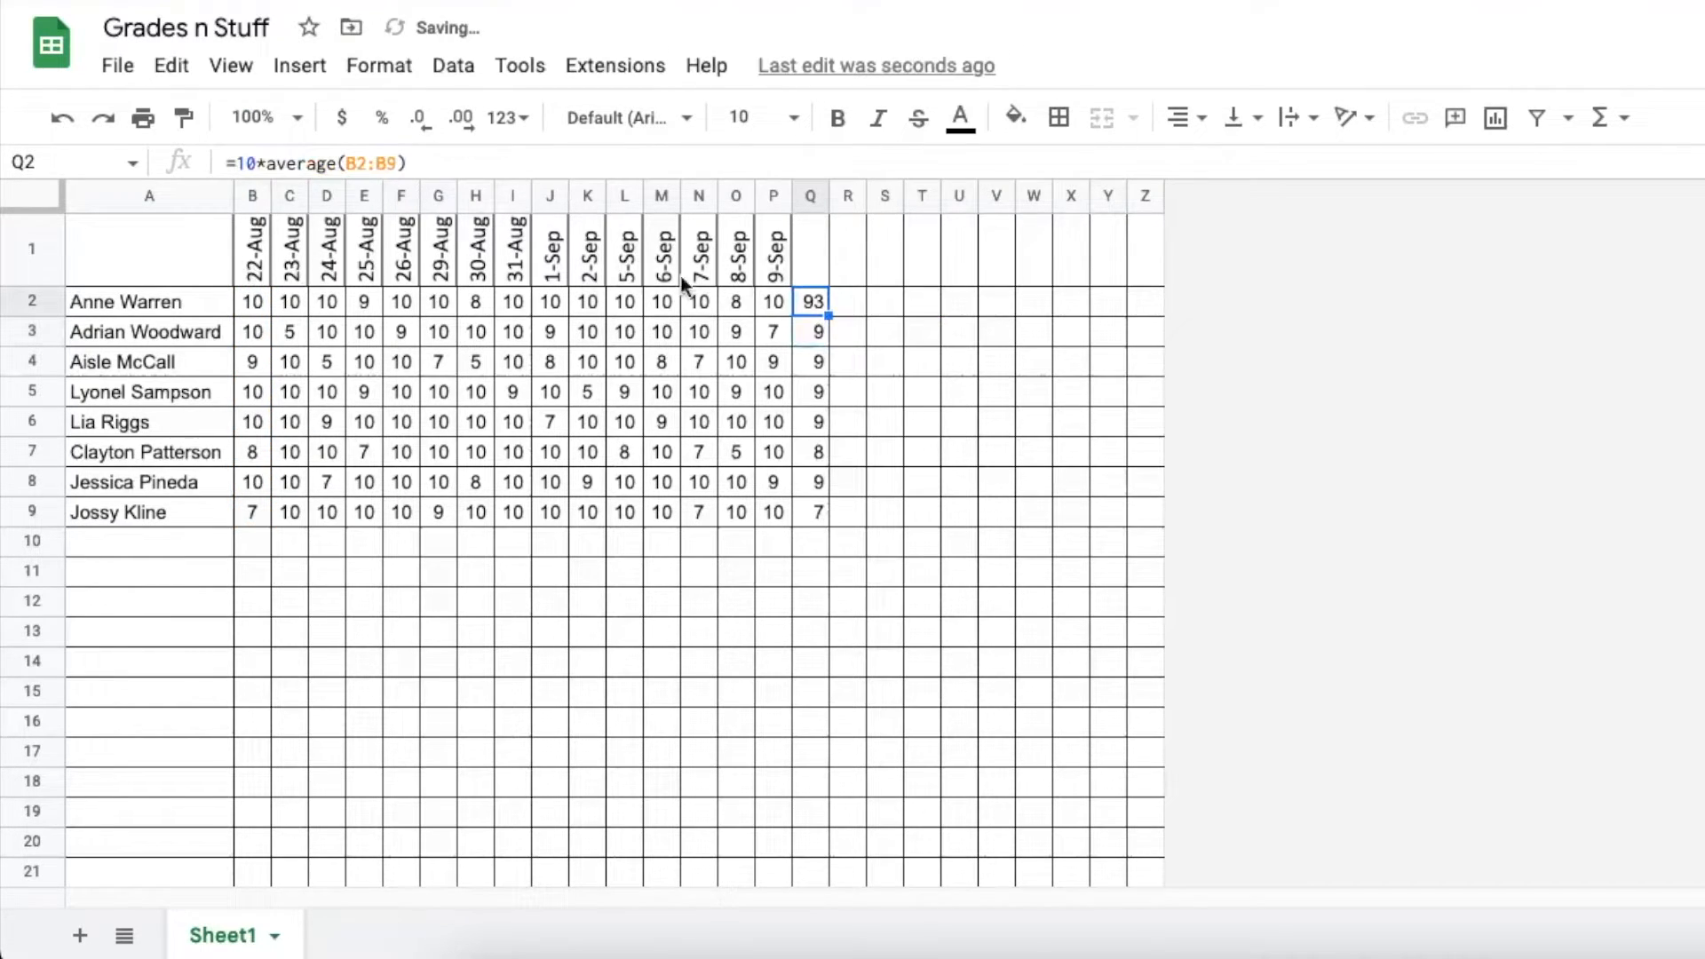
{"action": "left_click_drag", "start_coordinate": [828, 313], "coordinate": [828, 522]}
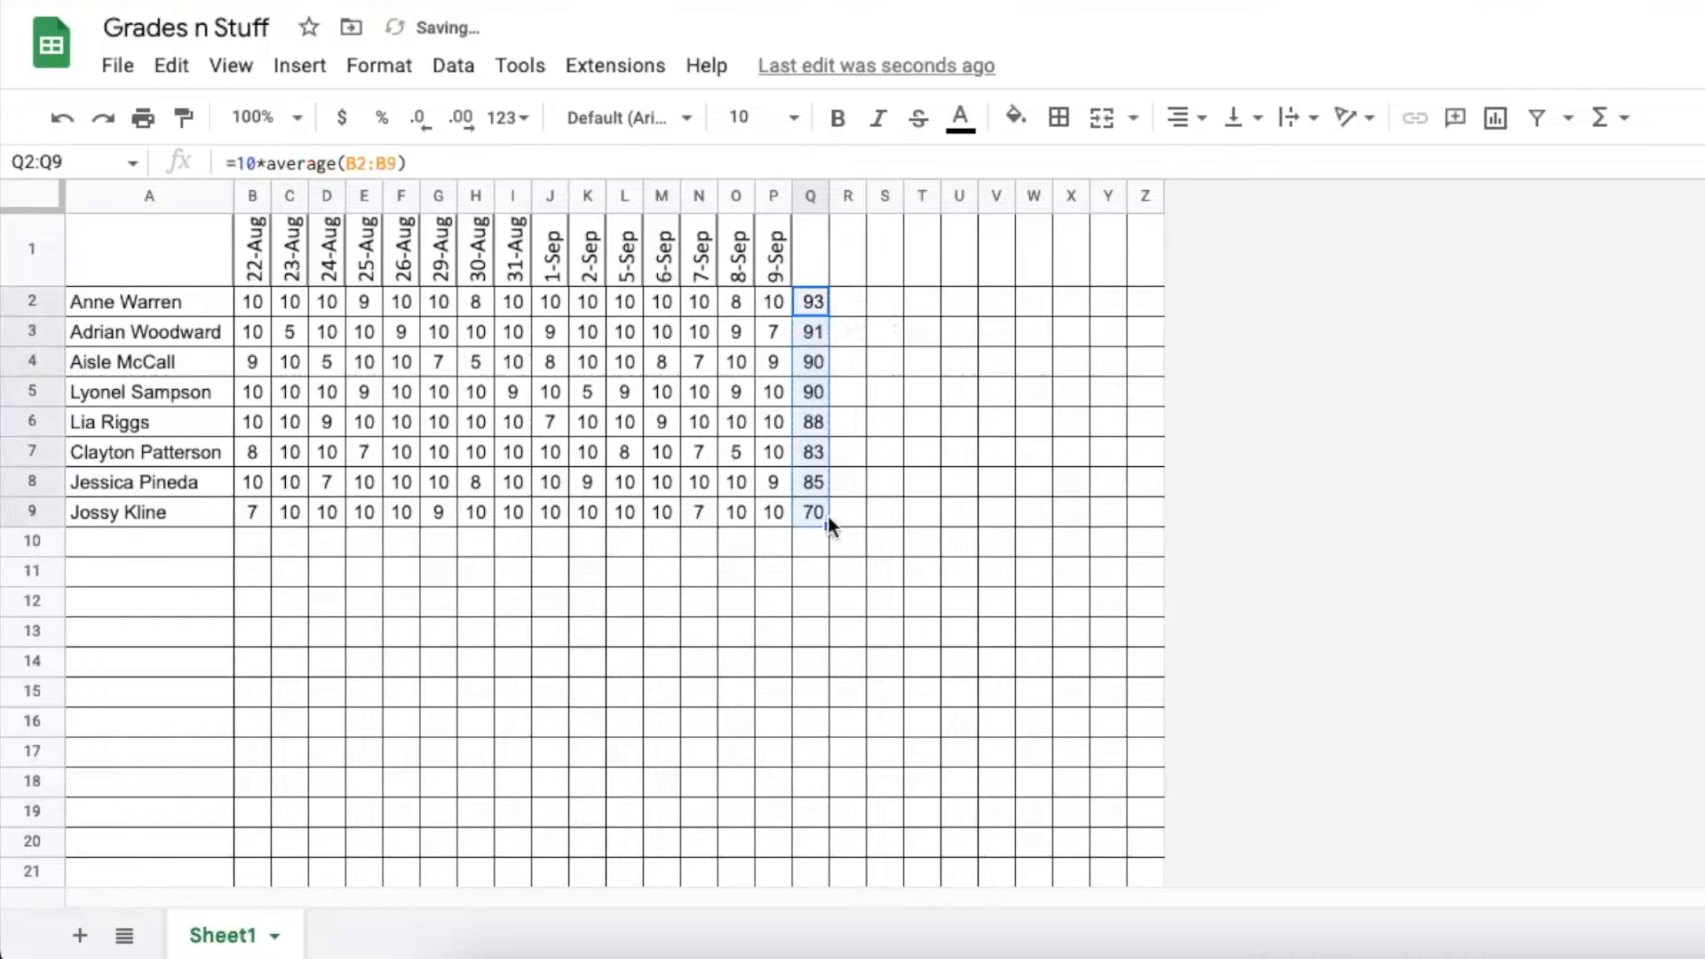
{"action": "left_click", "coordinate": [805, 304]}
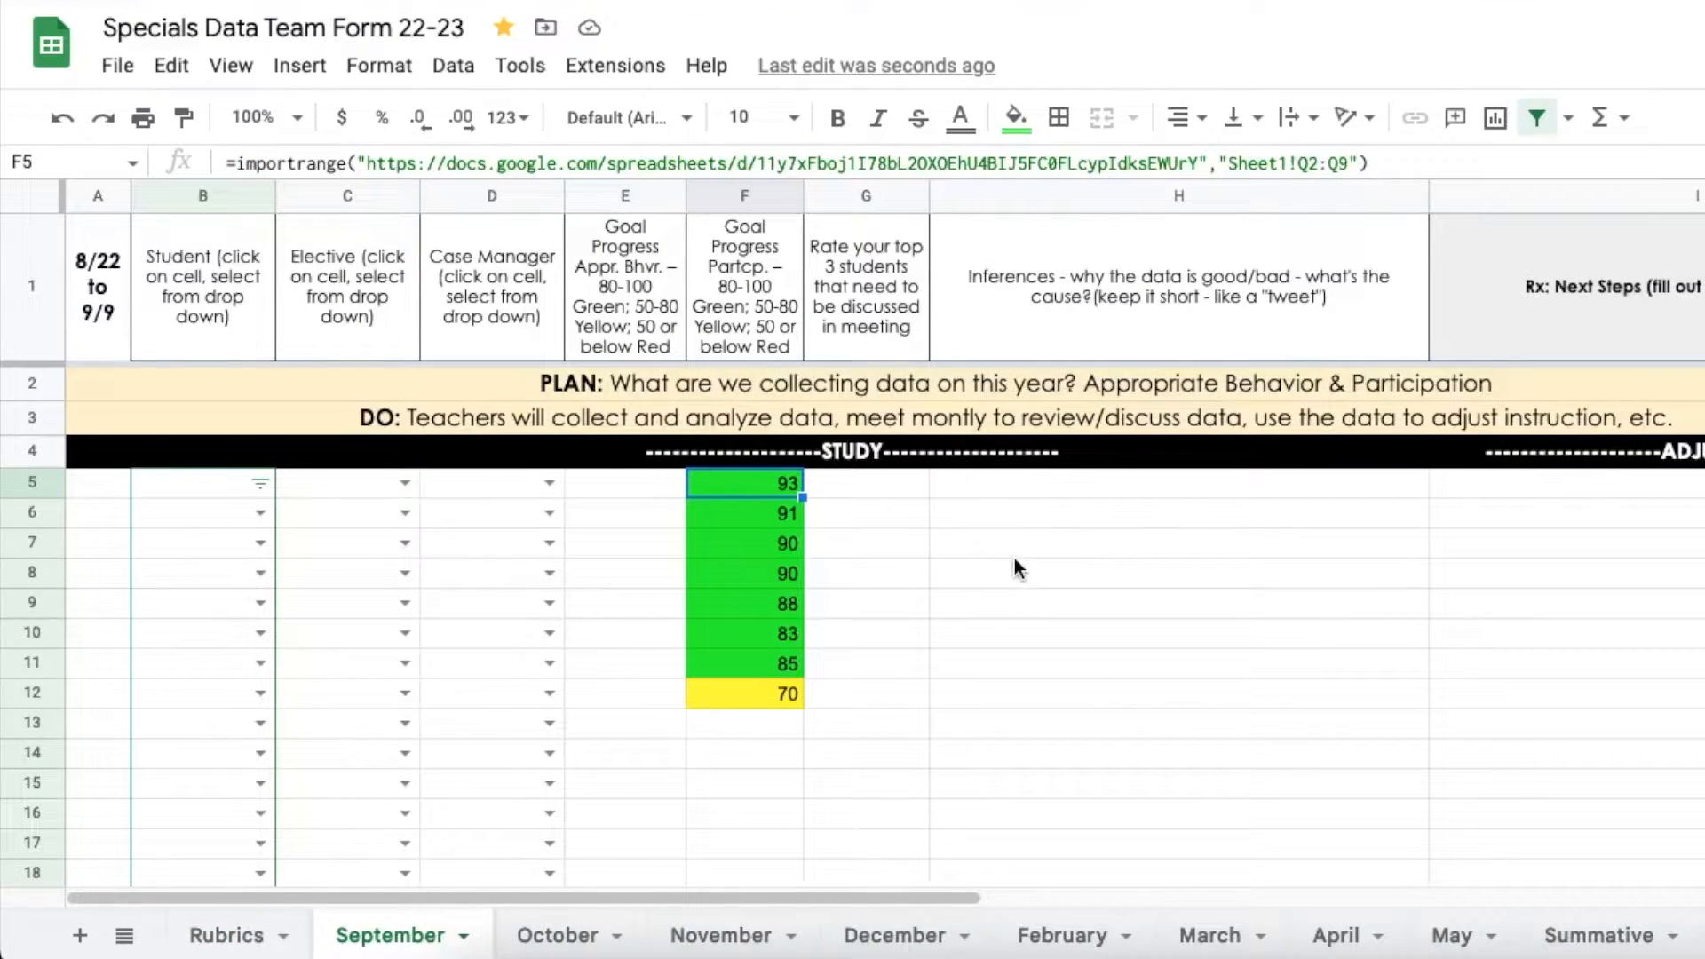
Step through the imported percentages in F5:F12 and review F5's IMPORTRANGE formula
{"action": "left_click", "coordinate": [748, 513]}
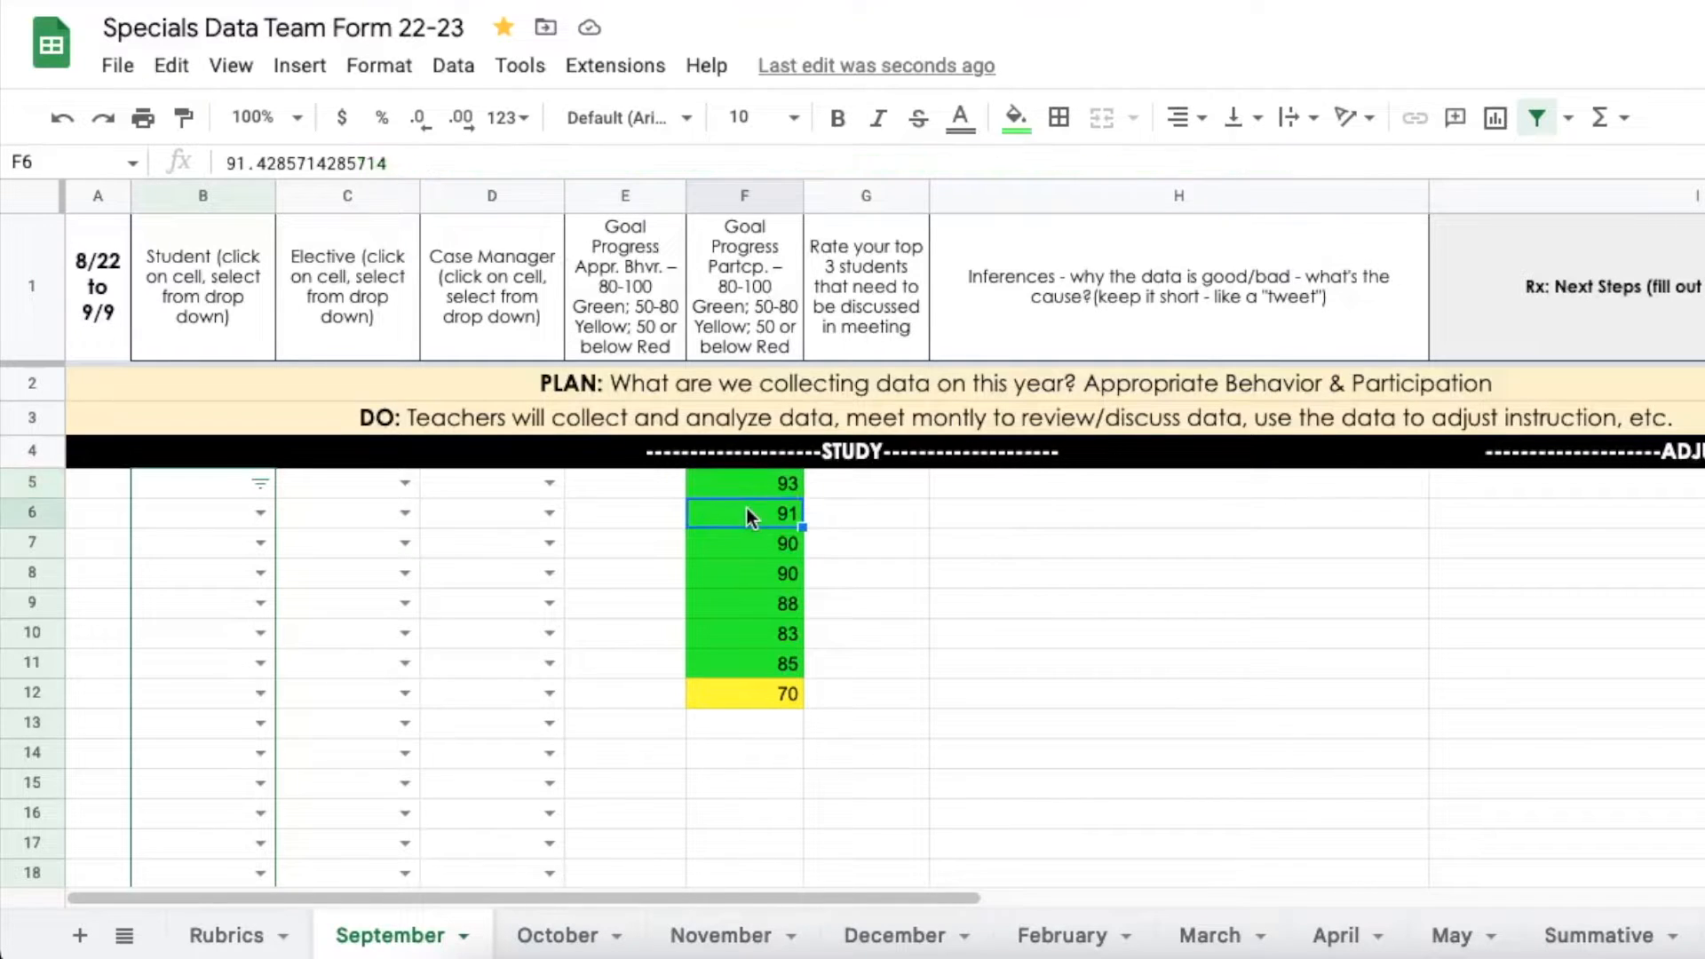
{"action": "left_click", "coordinate": [758, 482]}
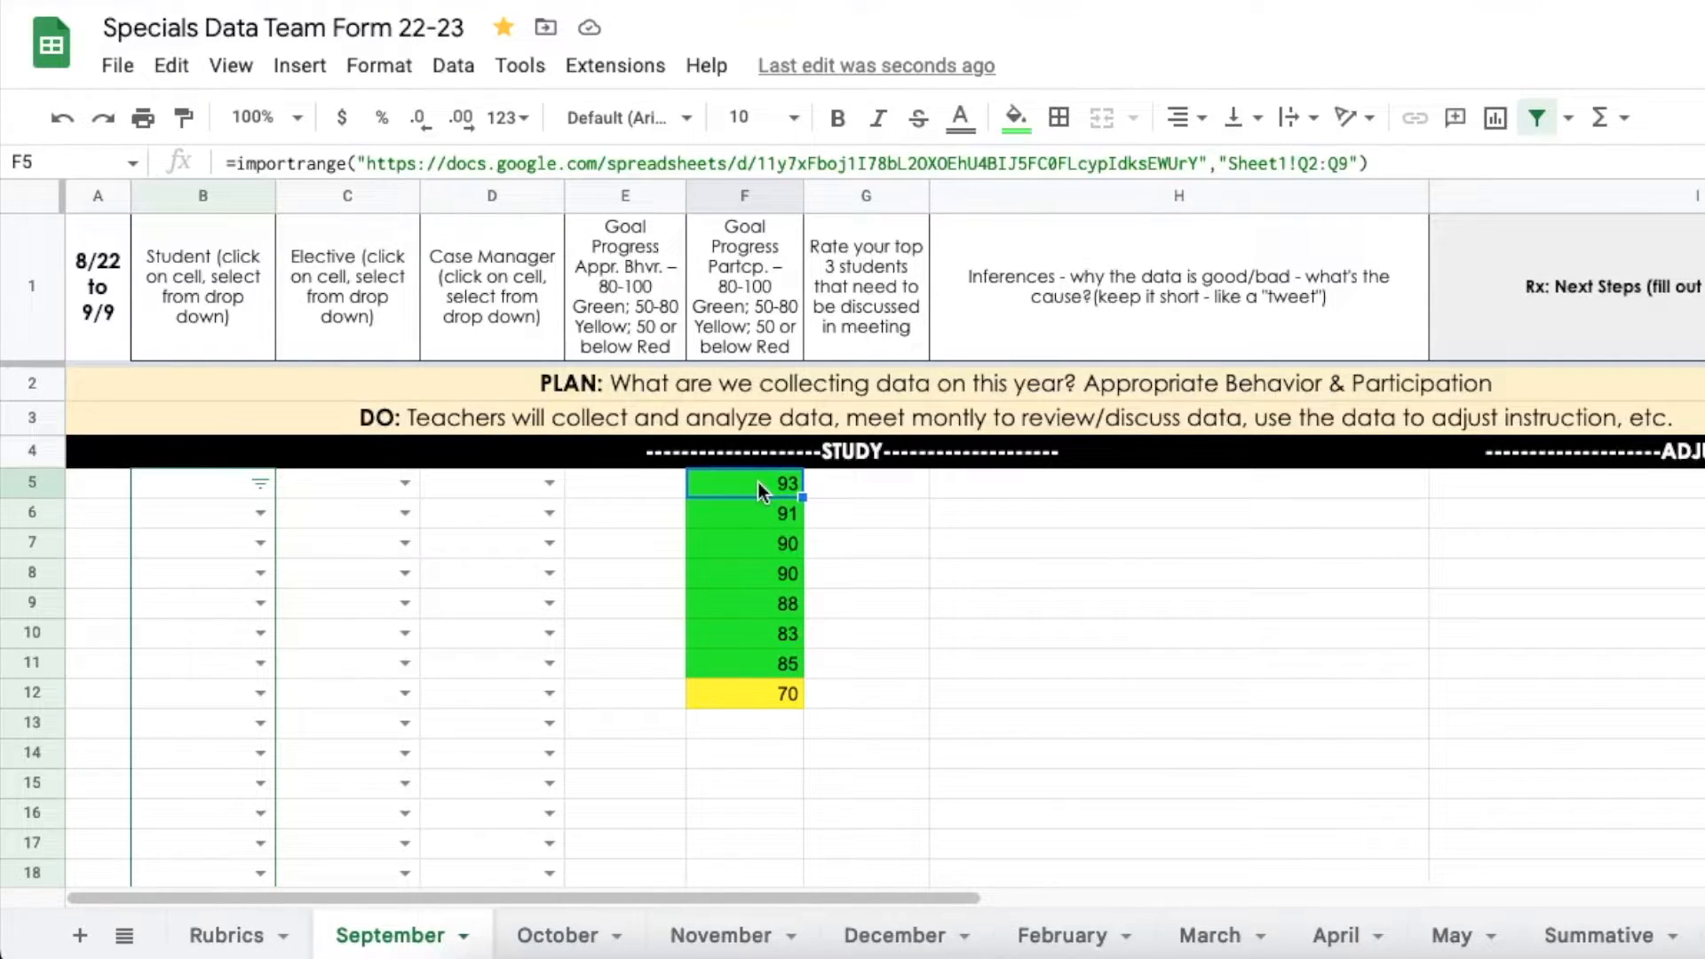
{"action": "left_click", "coordinate": [753, 512]}
{"action": "left_click", "coordinate": [749, 545]}
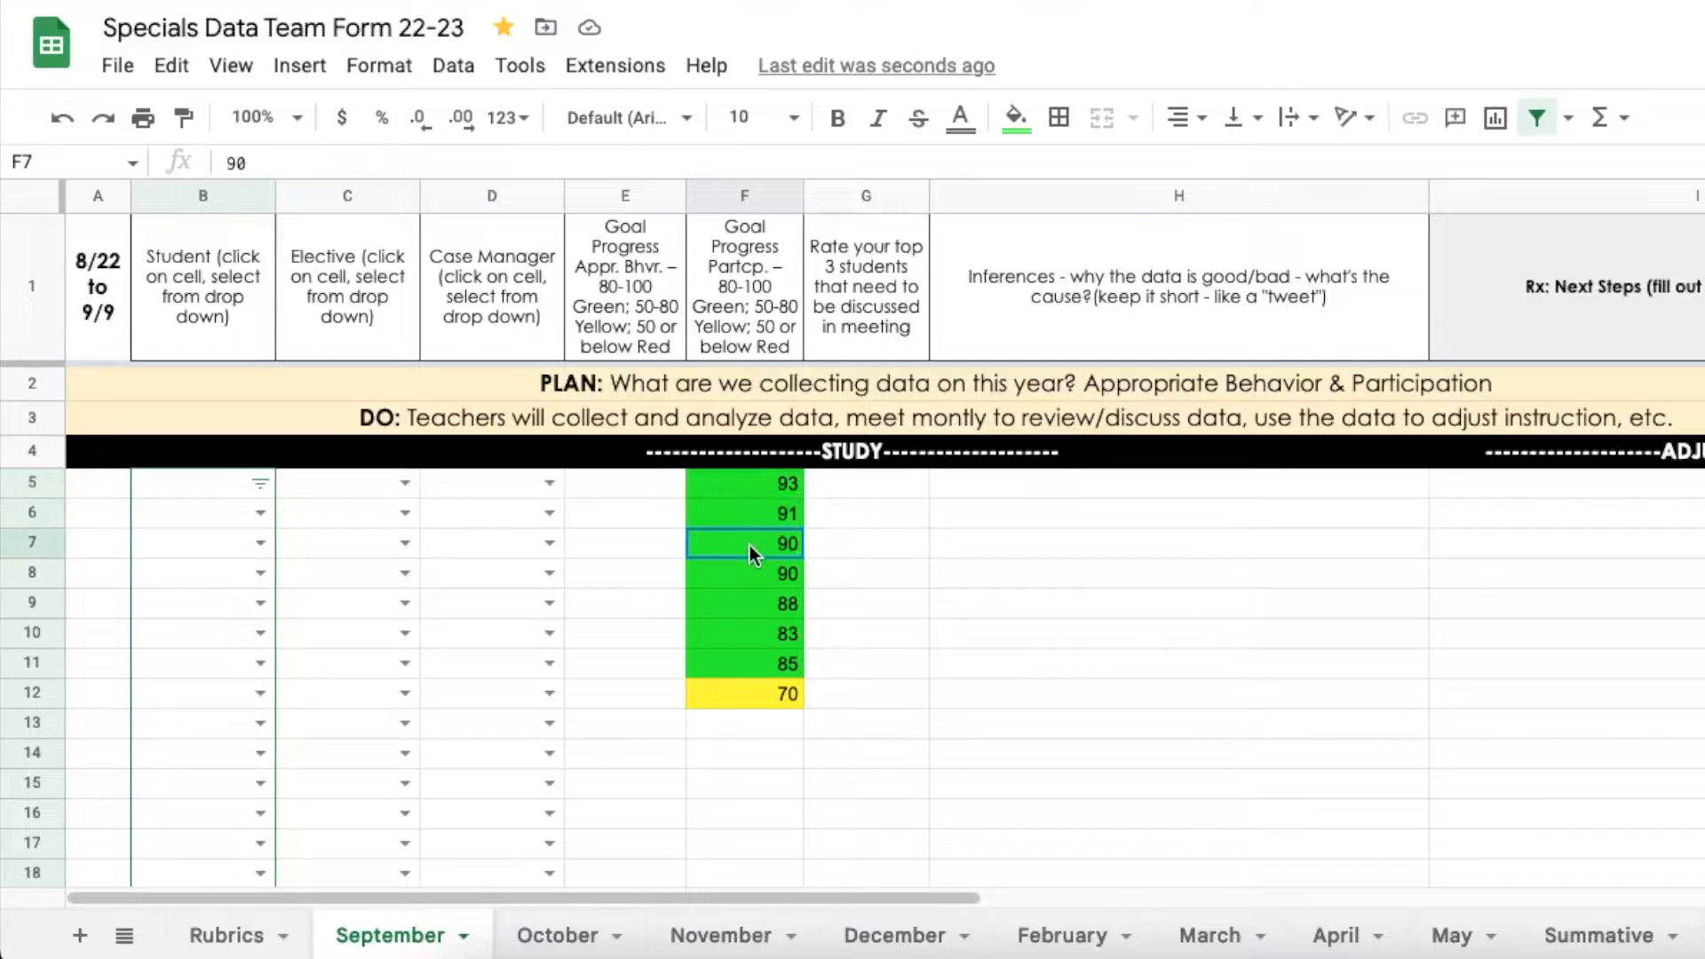
{"action": "left_click", "coordinate": [753, 579]}
{"action": "left_click", "coordinate": [753, 609]}
{"action": "left_click", "coordinate": [744, 634]}
{"action": "left_click", "coordinate": [744, 666]}
{"action": "left_click", "coordinate": [750, 690]}
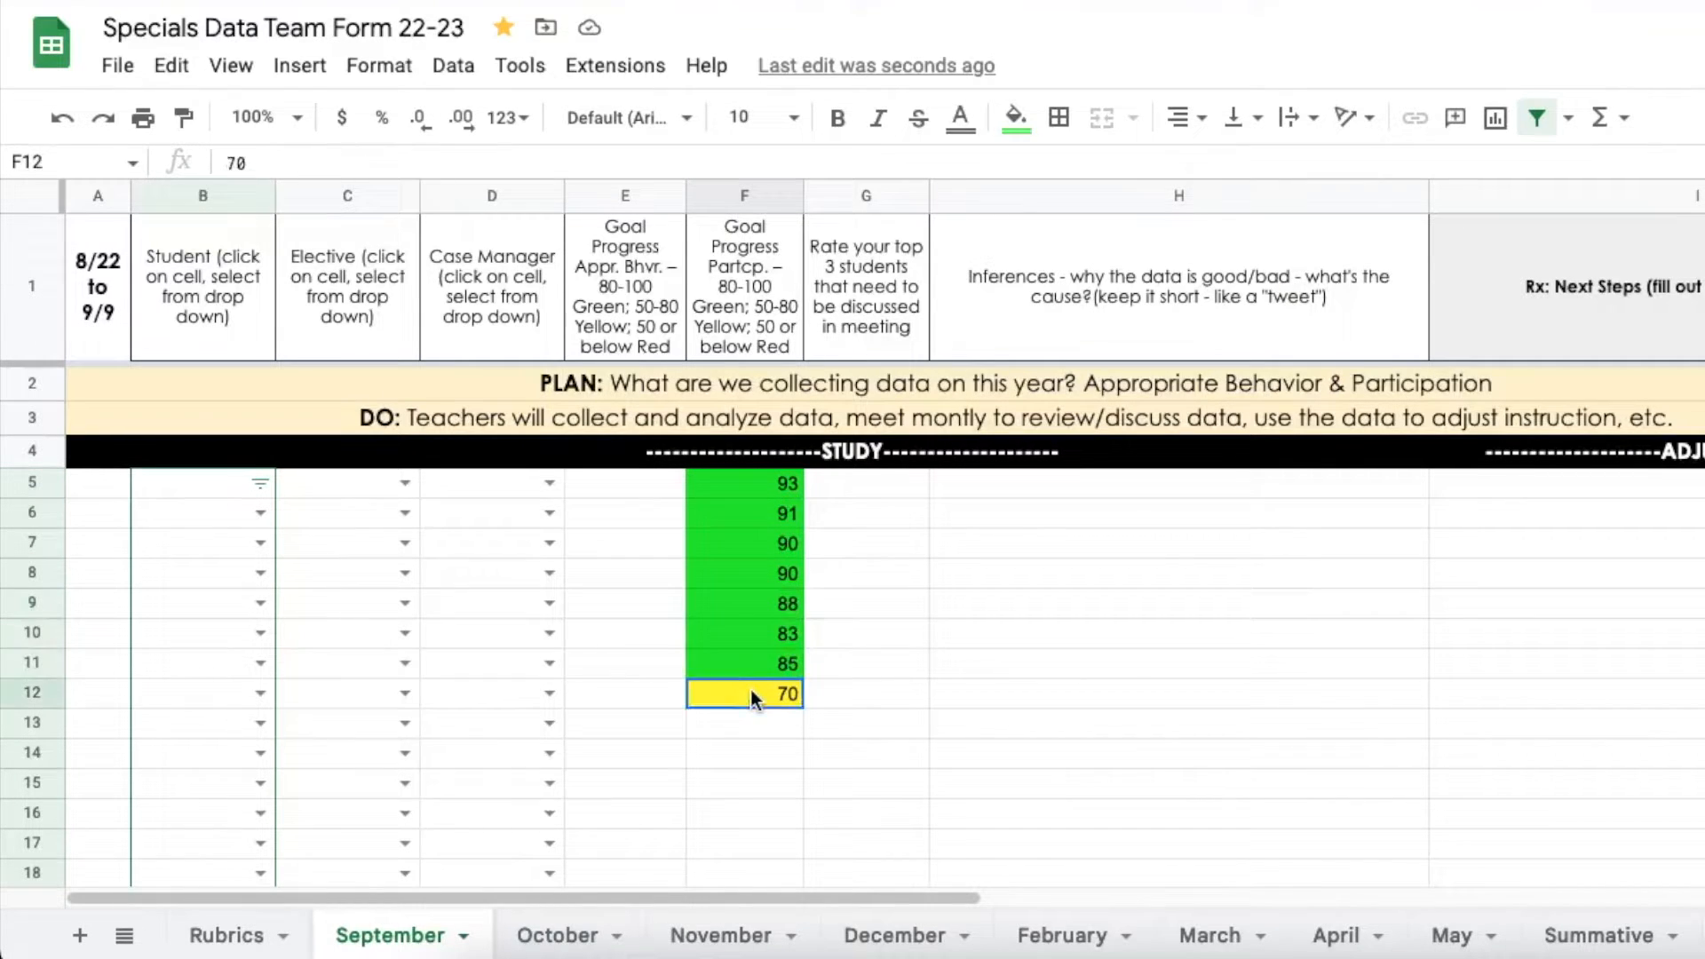
{"action": "left_click", "coordinate": [745, 480]}
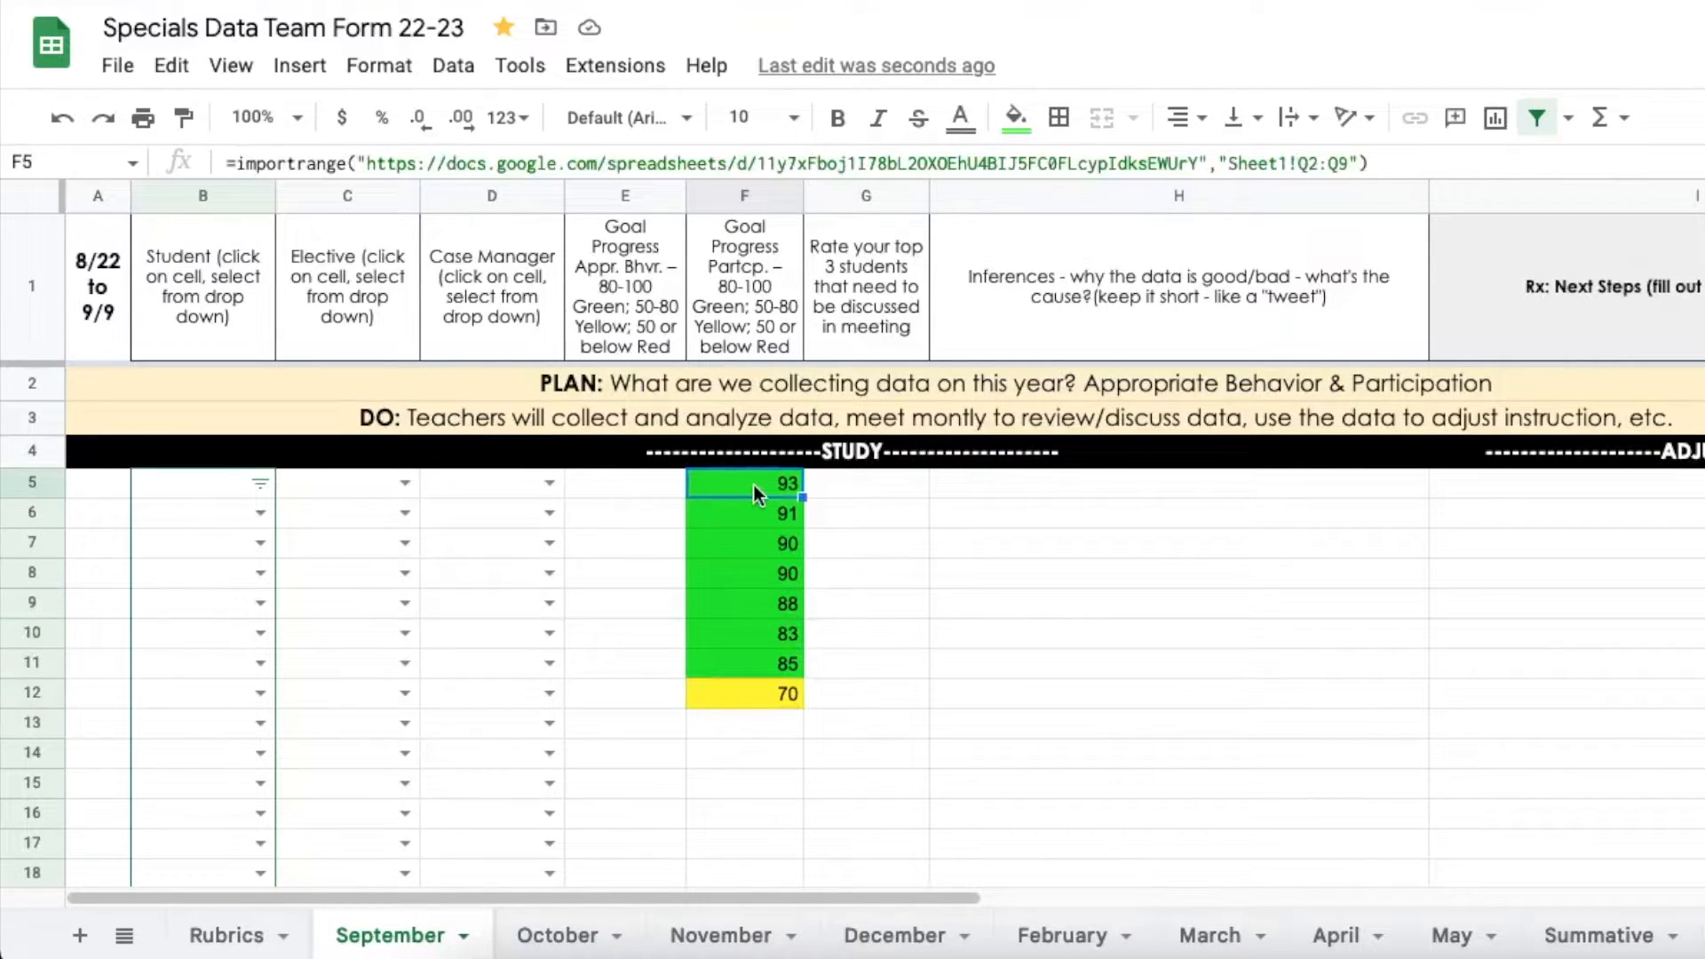
Check column E and the October, November and September sheets, then F5's import formula
{"action": "left_click", "coordinate": [625, 483]}
{"action": "left_click", "coordinate": [623, 518]}
{"action": "key", "text": "Down"}
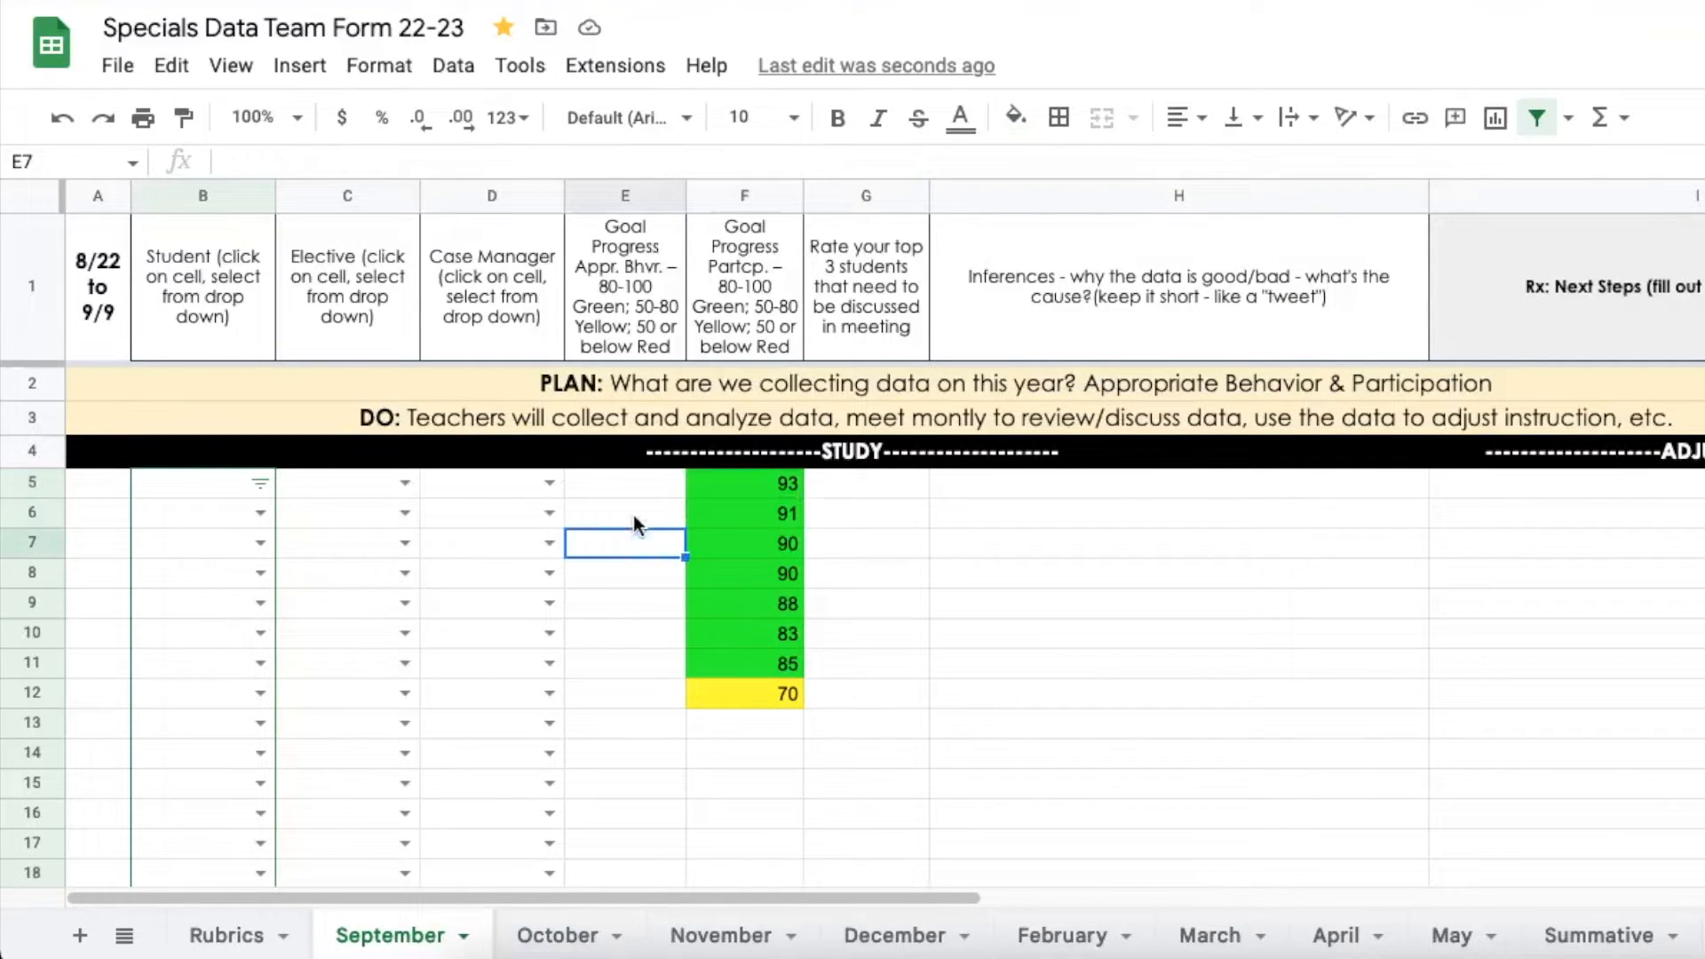
{"action": "left_click", "coordinate": [636, 482]}
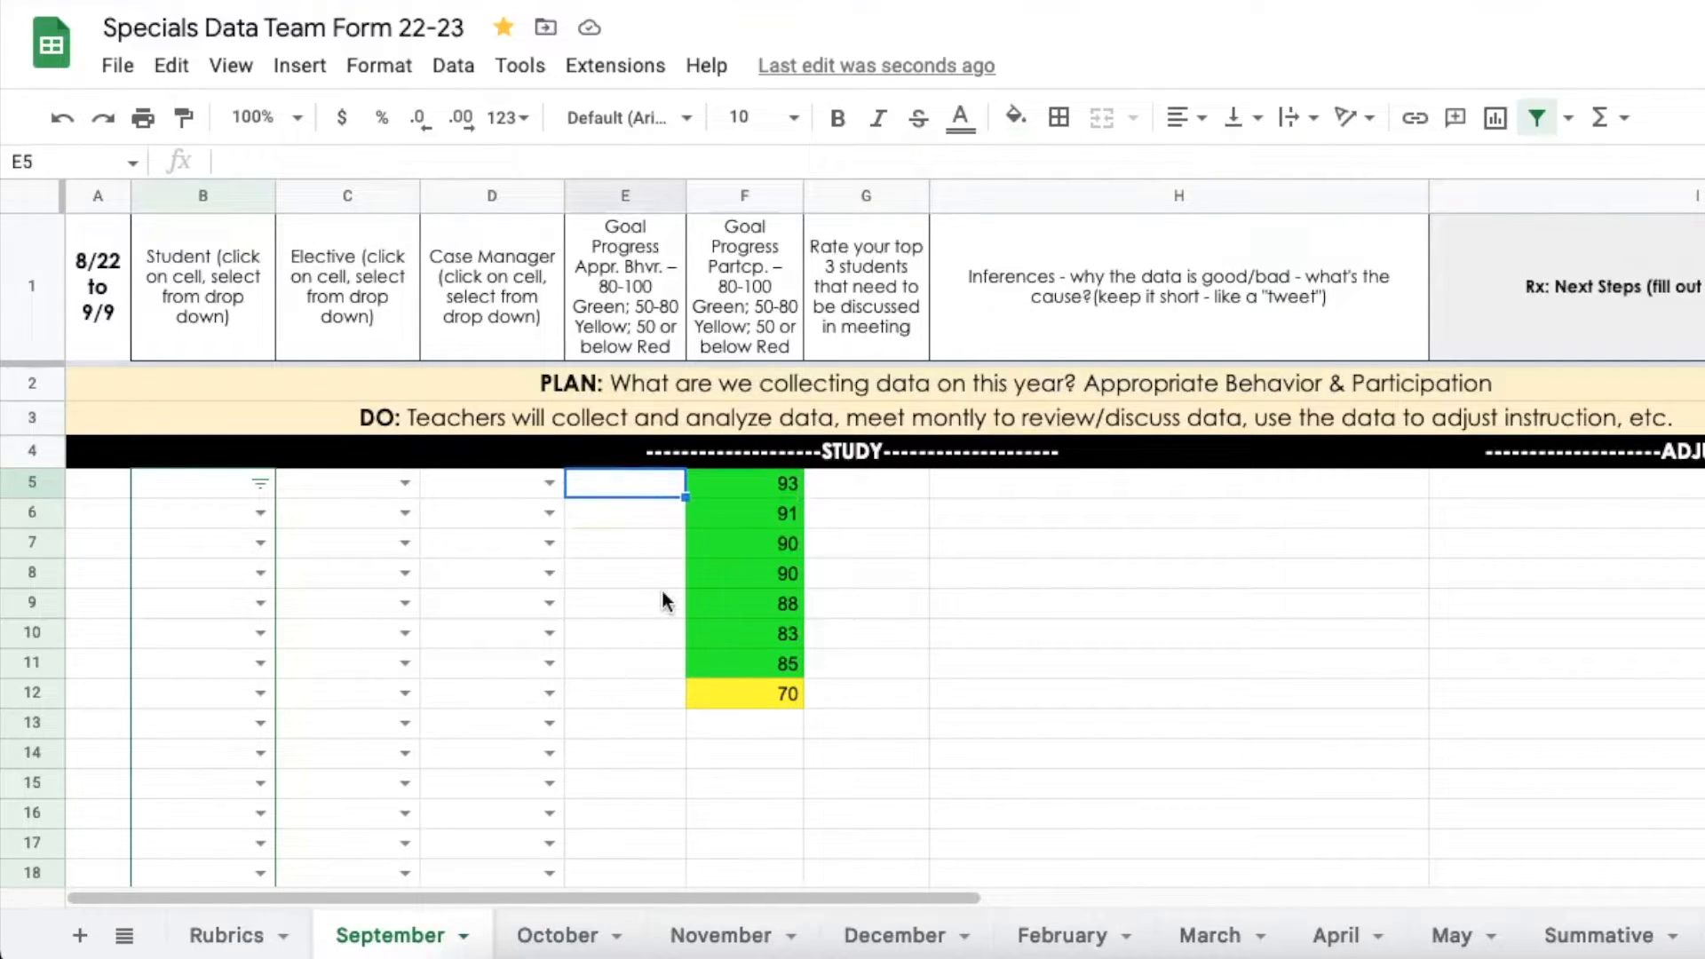
{"action": "left_click", "coordinate": [553, 932]}
{"action": "left_click", "coordinate": [719, 937]}
{"action": "left_click", "coordinate": [398, 938]}
{"action": "left_click", "coordinate": [743, 481]}
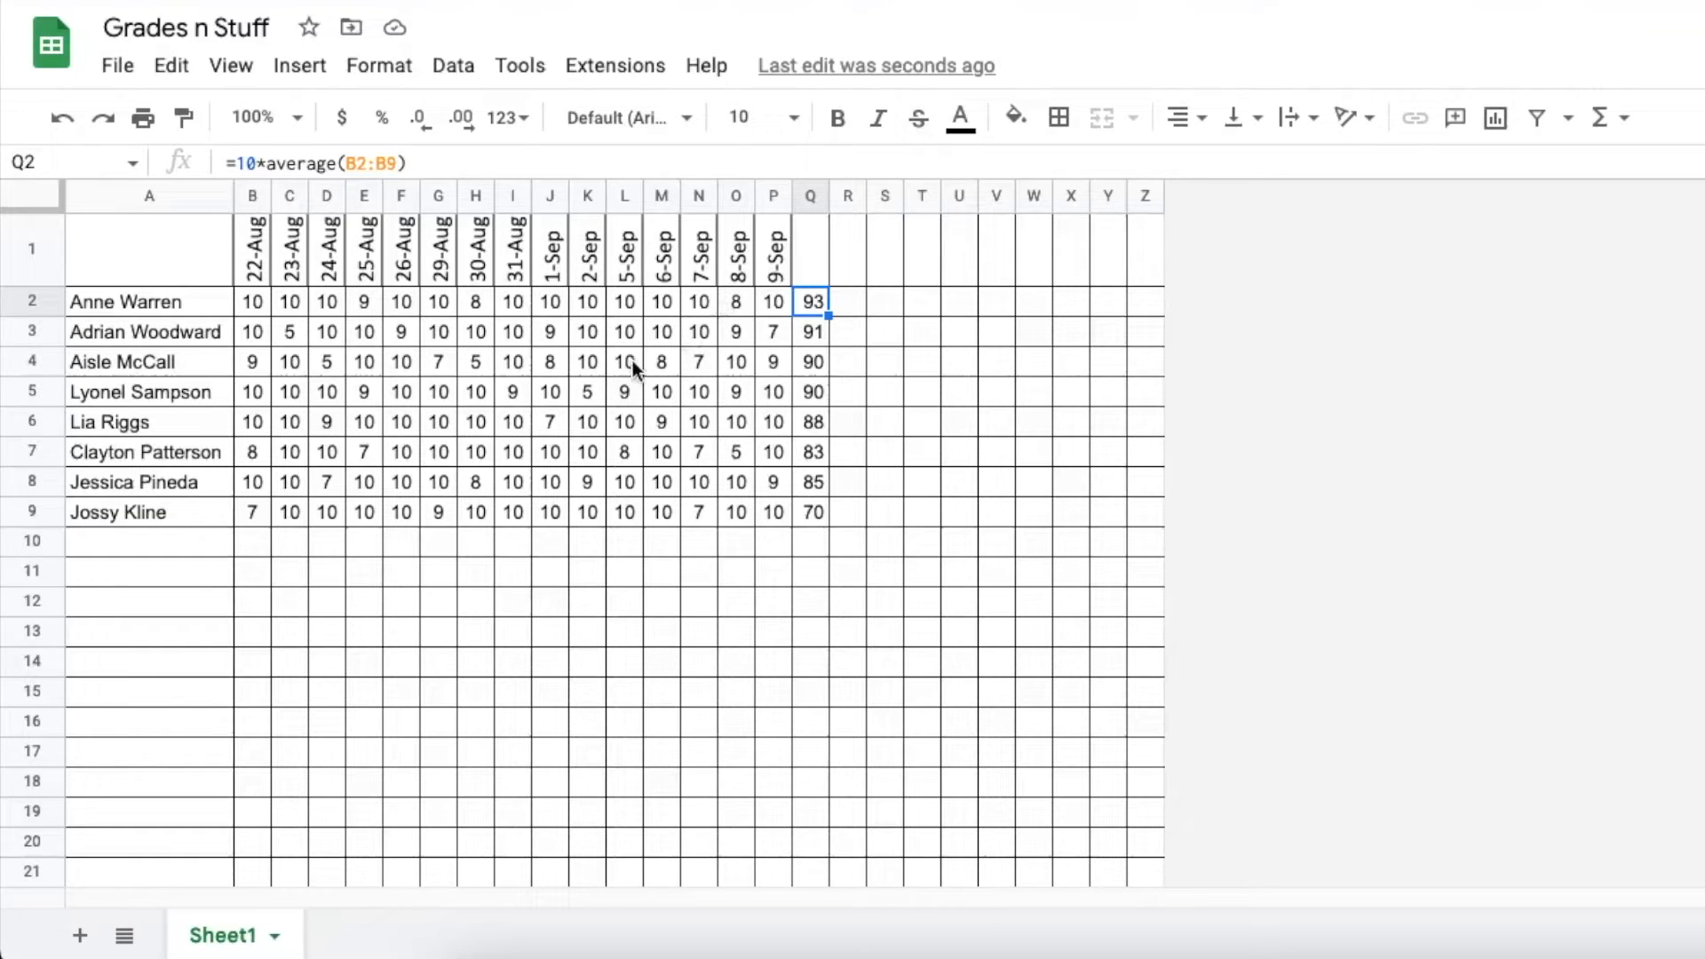
Clear the Q2:Q9 averages and select the first student's score row B2:P2
{"action": "left_click_drag", "start_coordinate": [774, 311], "coordinate": [256, 506]}
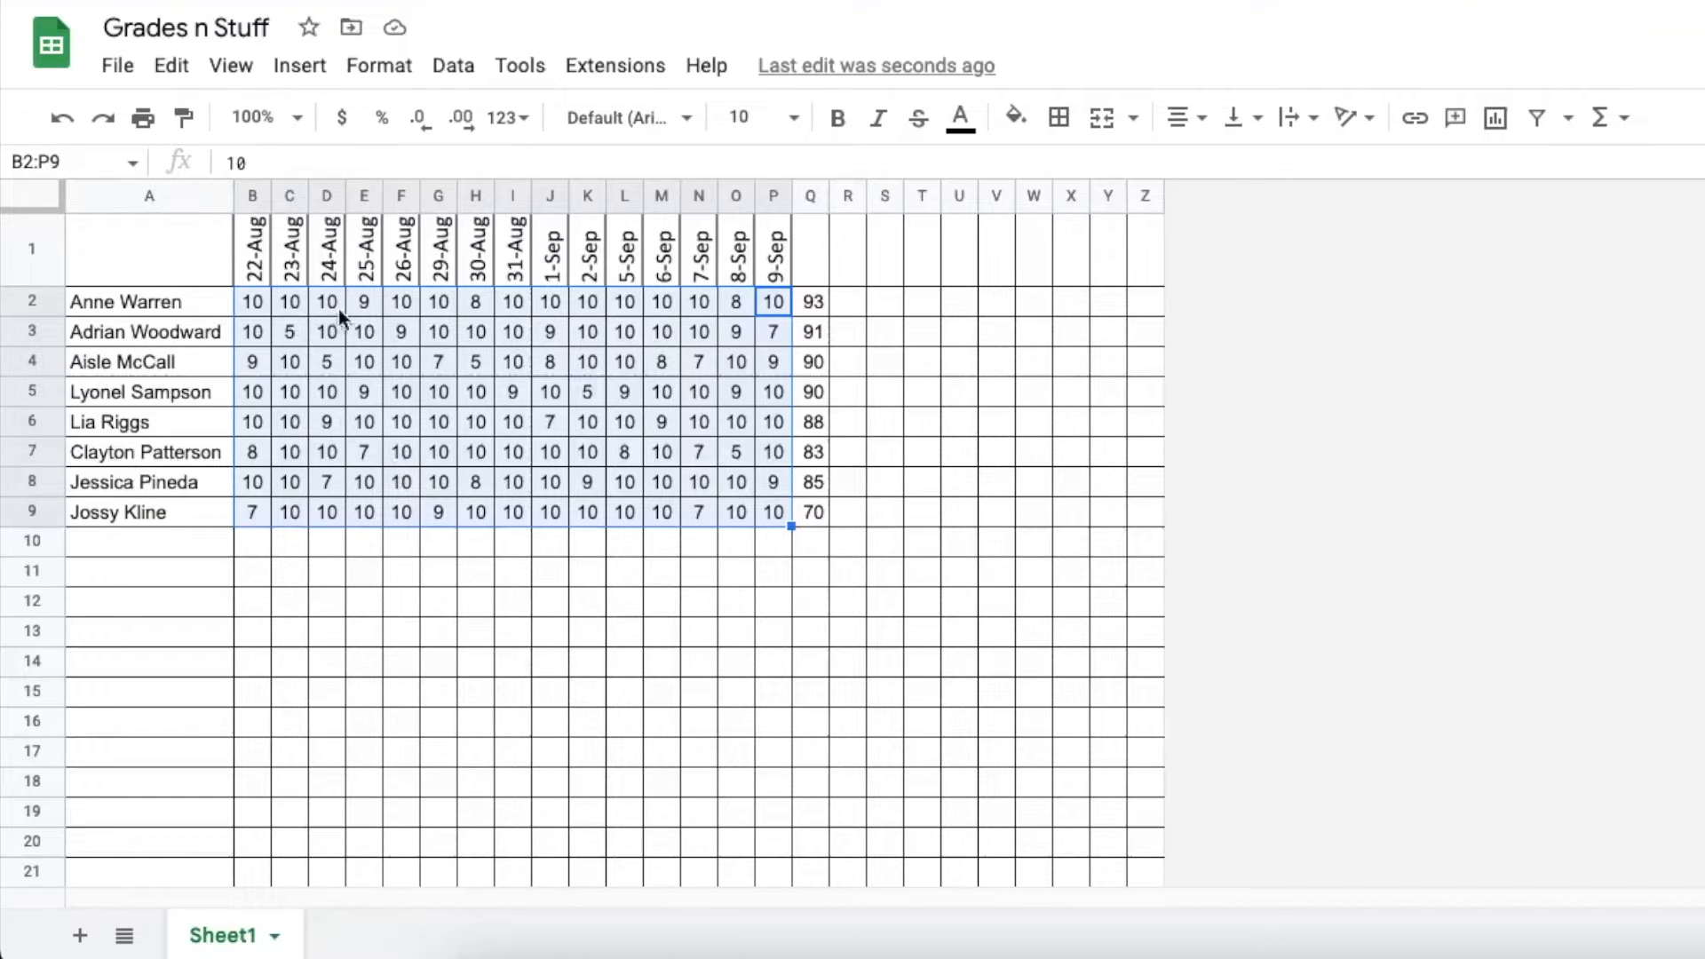
{"action": "left_click", "coordinate": [807, 301]}
{"action": "left_click_drag", "start_coordinate": [848, 302], "coordinate": [812, 529]}
{"action": "left_click", "coordinate": [875, 552]}
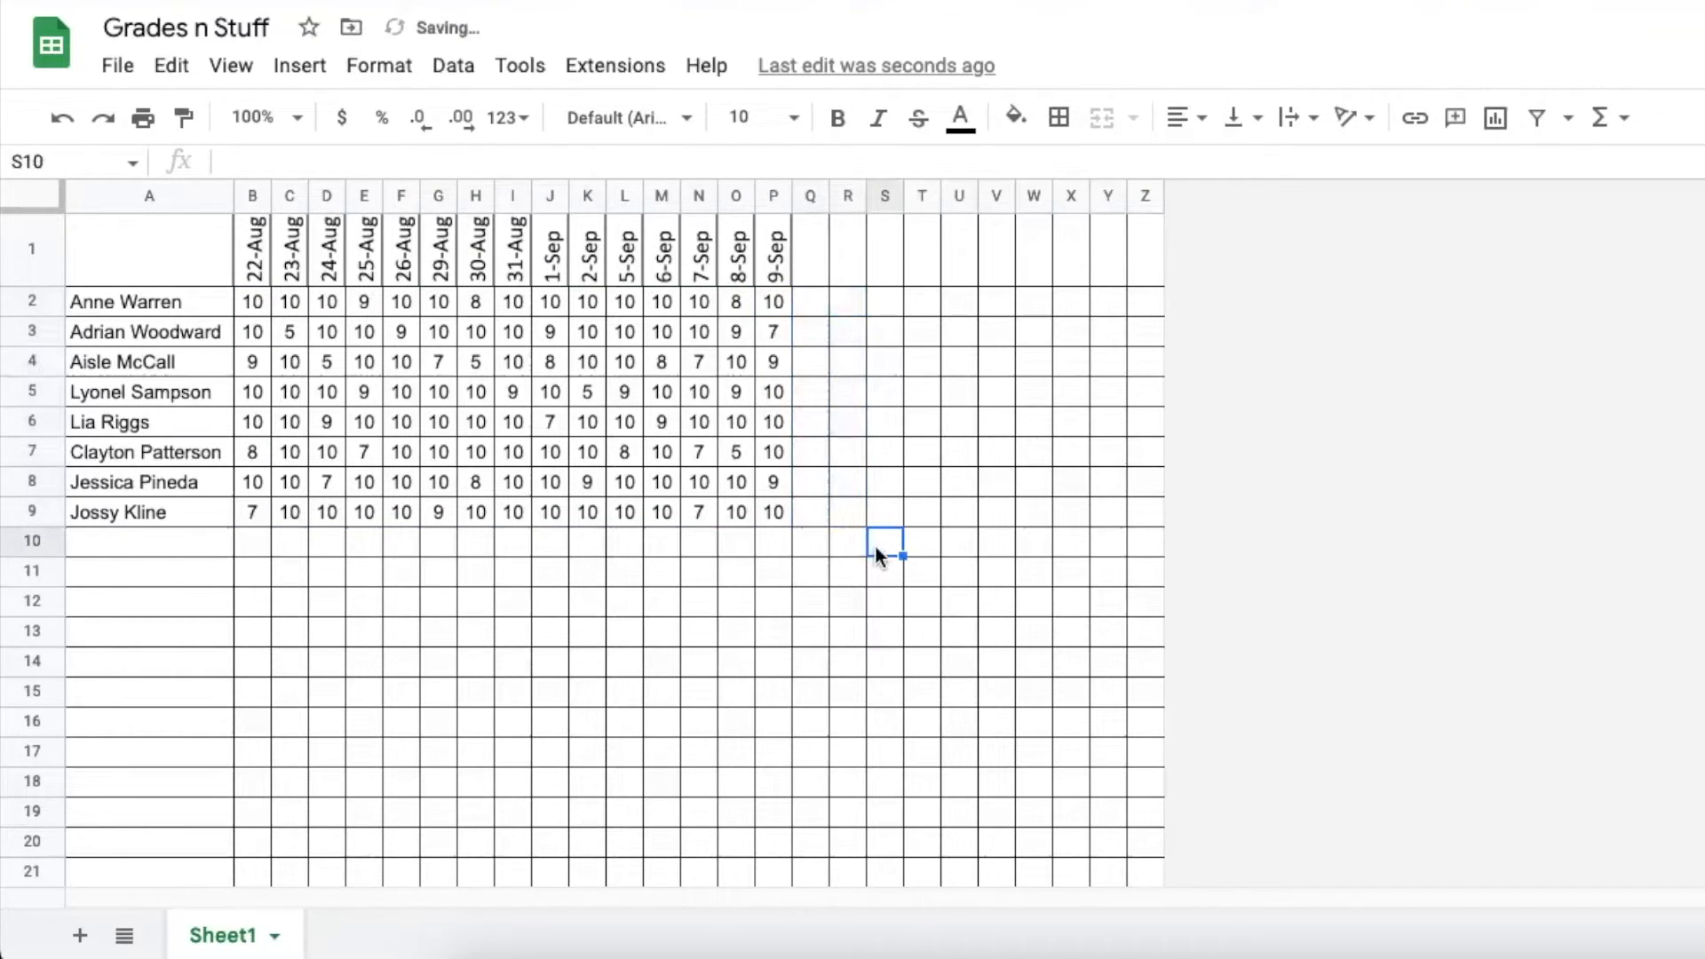
{"action": "left_click", "coordinate": [267, 306]}
{"action": "left_click_drag", "start_coordinate": [269, 311], "coordinate": [768, 313]}
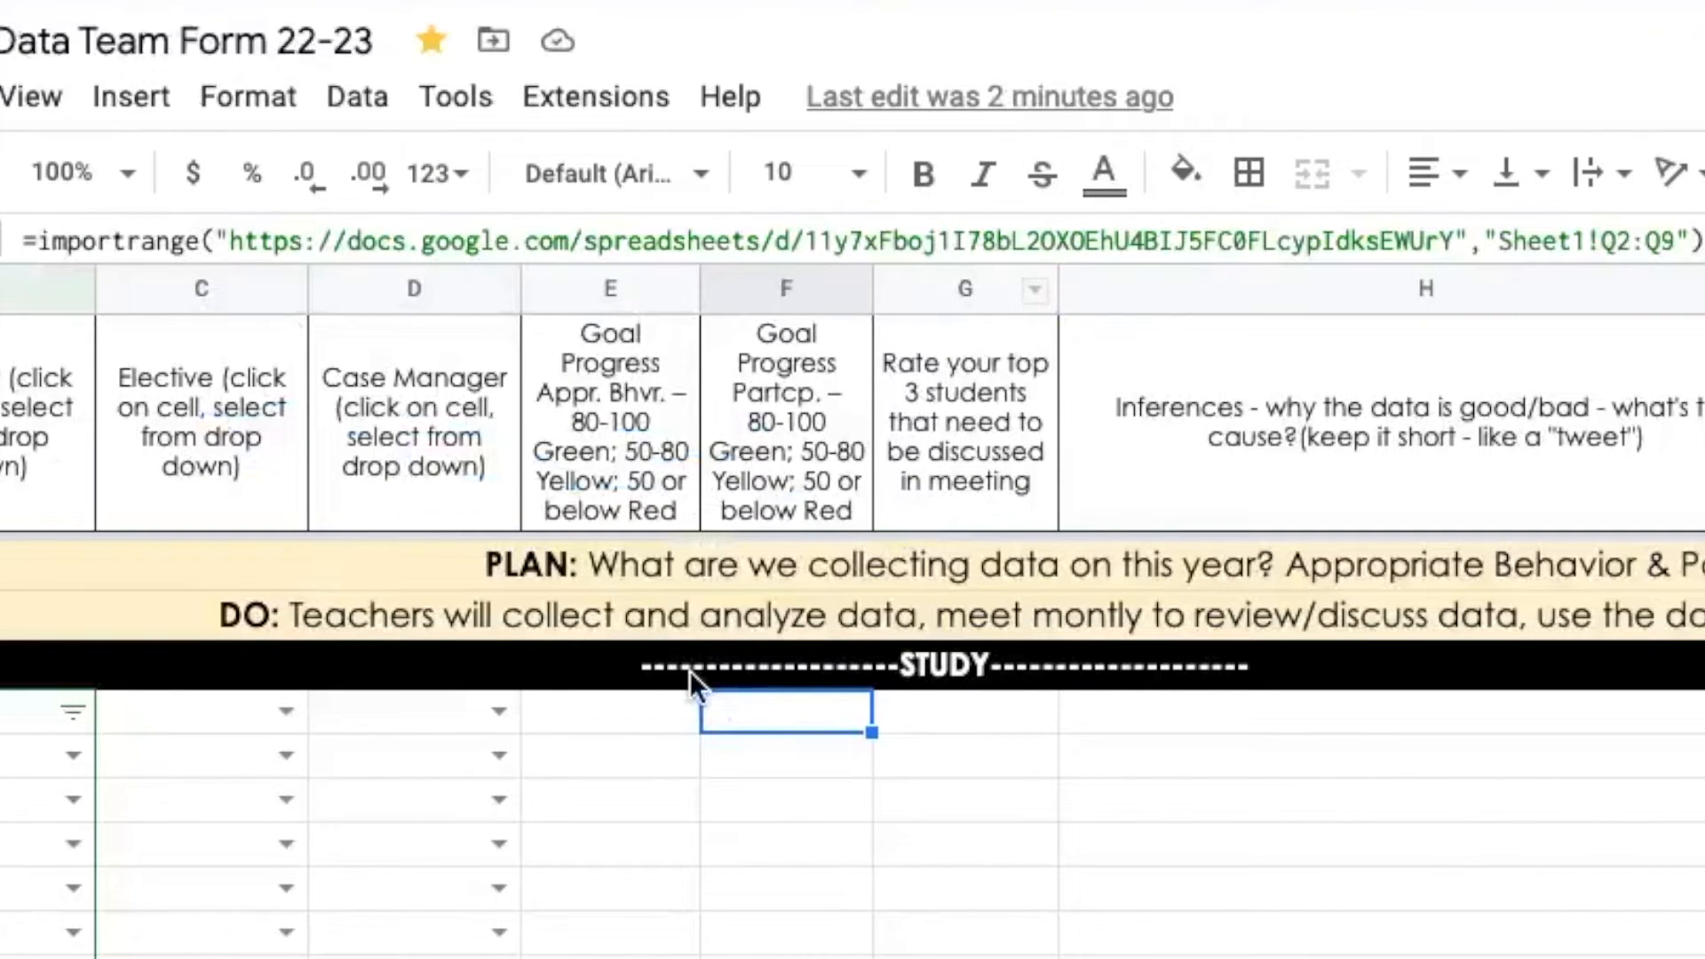
Try an =average( wrapper in F5, cancel it, and restore the original import formula
{"action": "type", "text": "="}
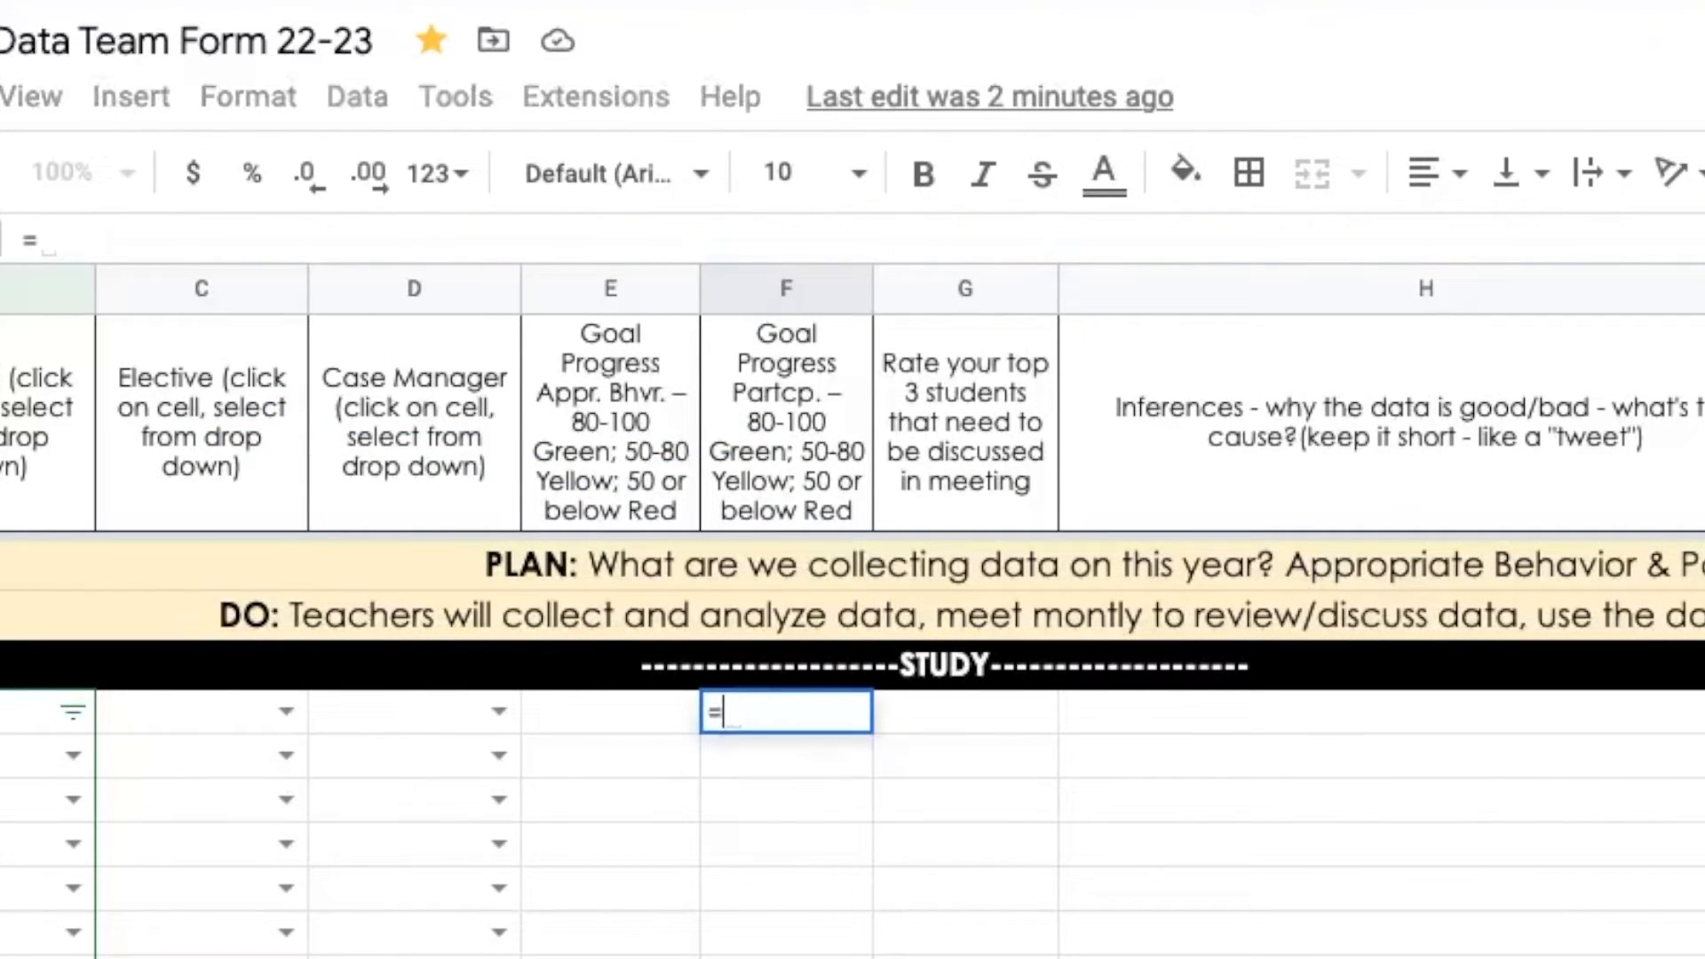
{"action": "type", "text": "avera"}
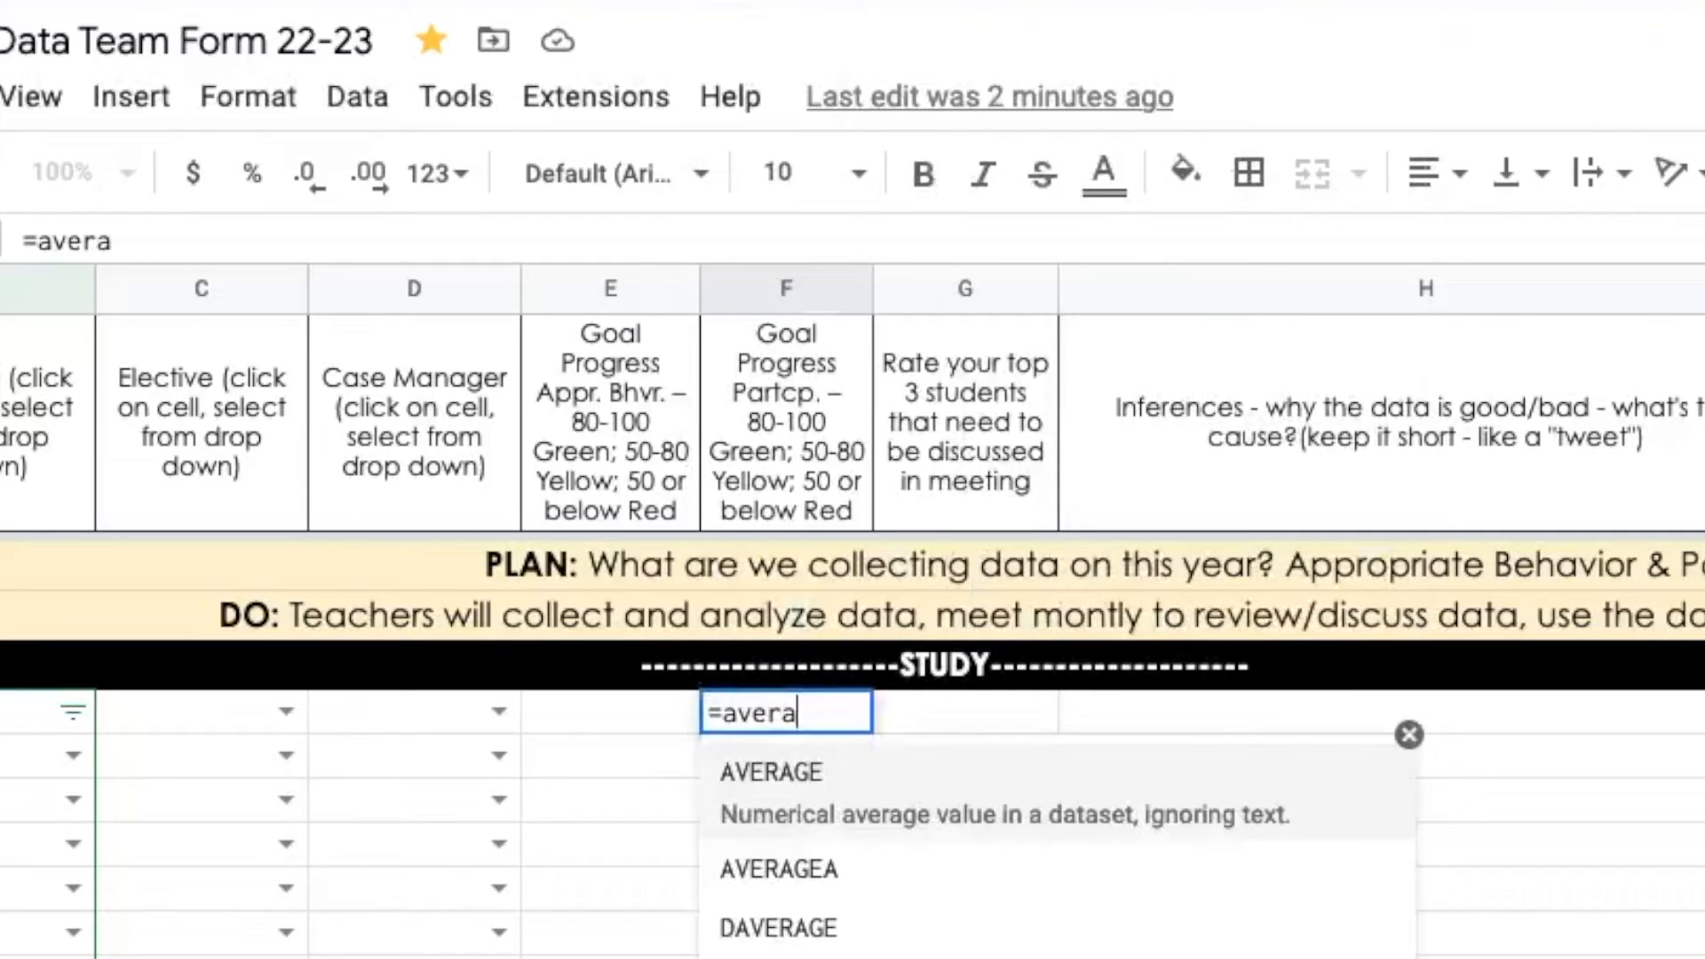
{"action": "type", "text": "ge("}
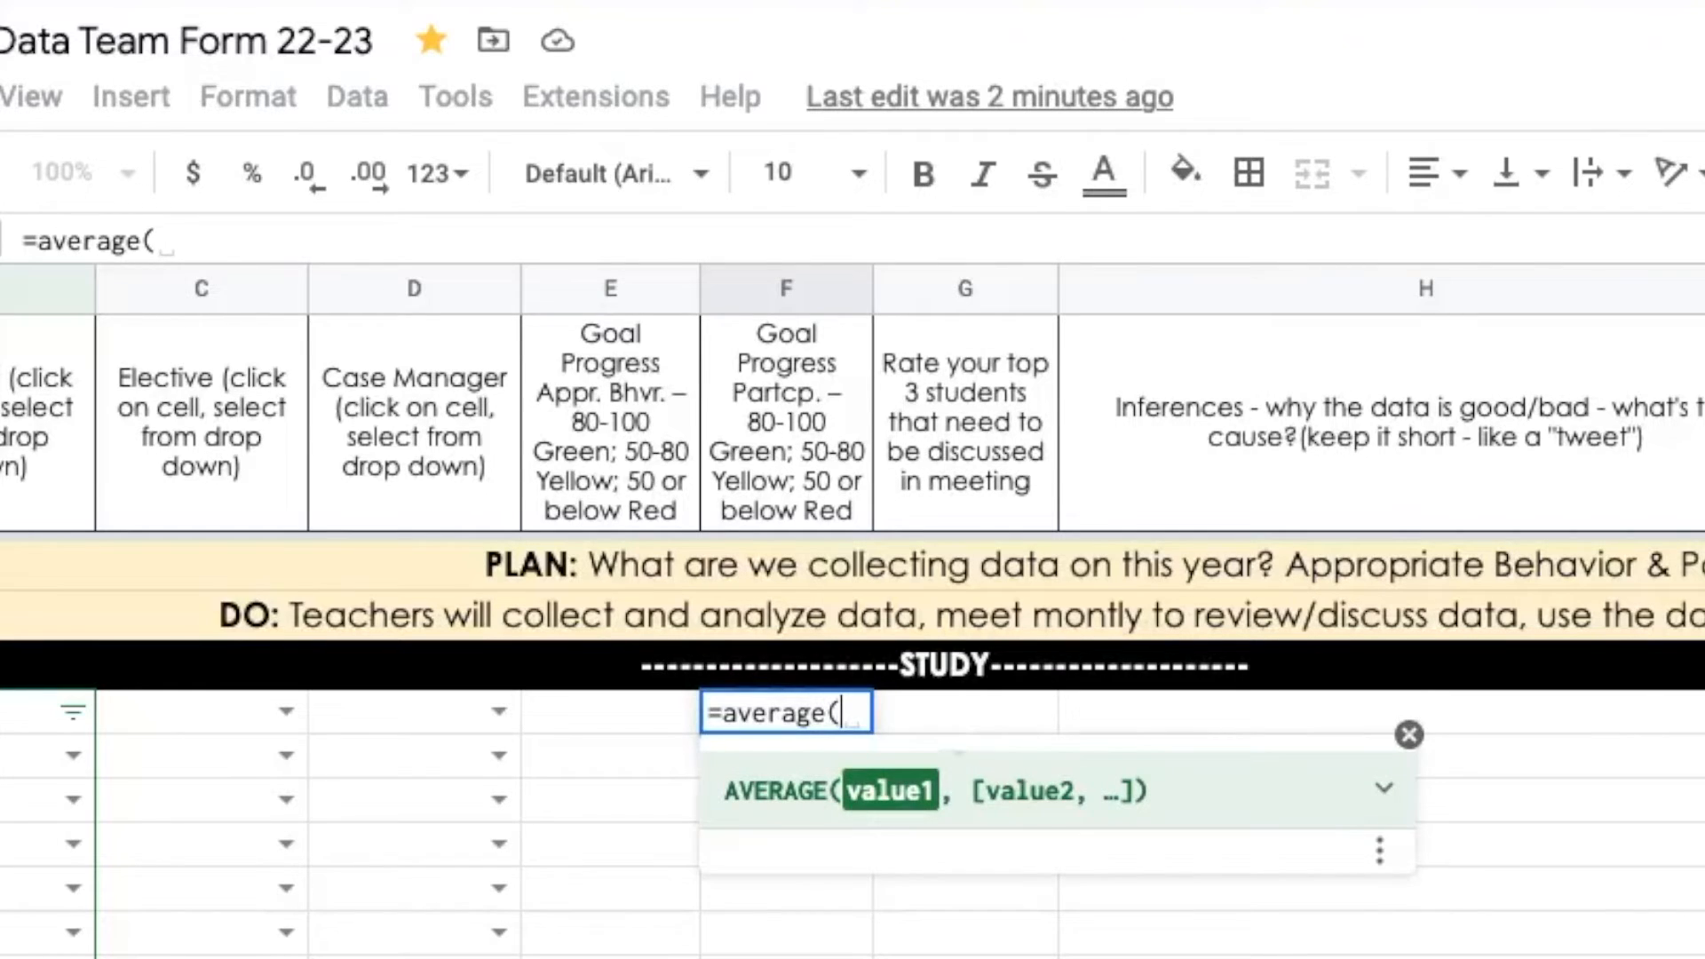
{"action": "key", "text": "Escape"}
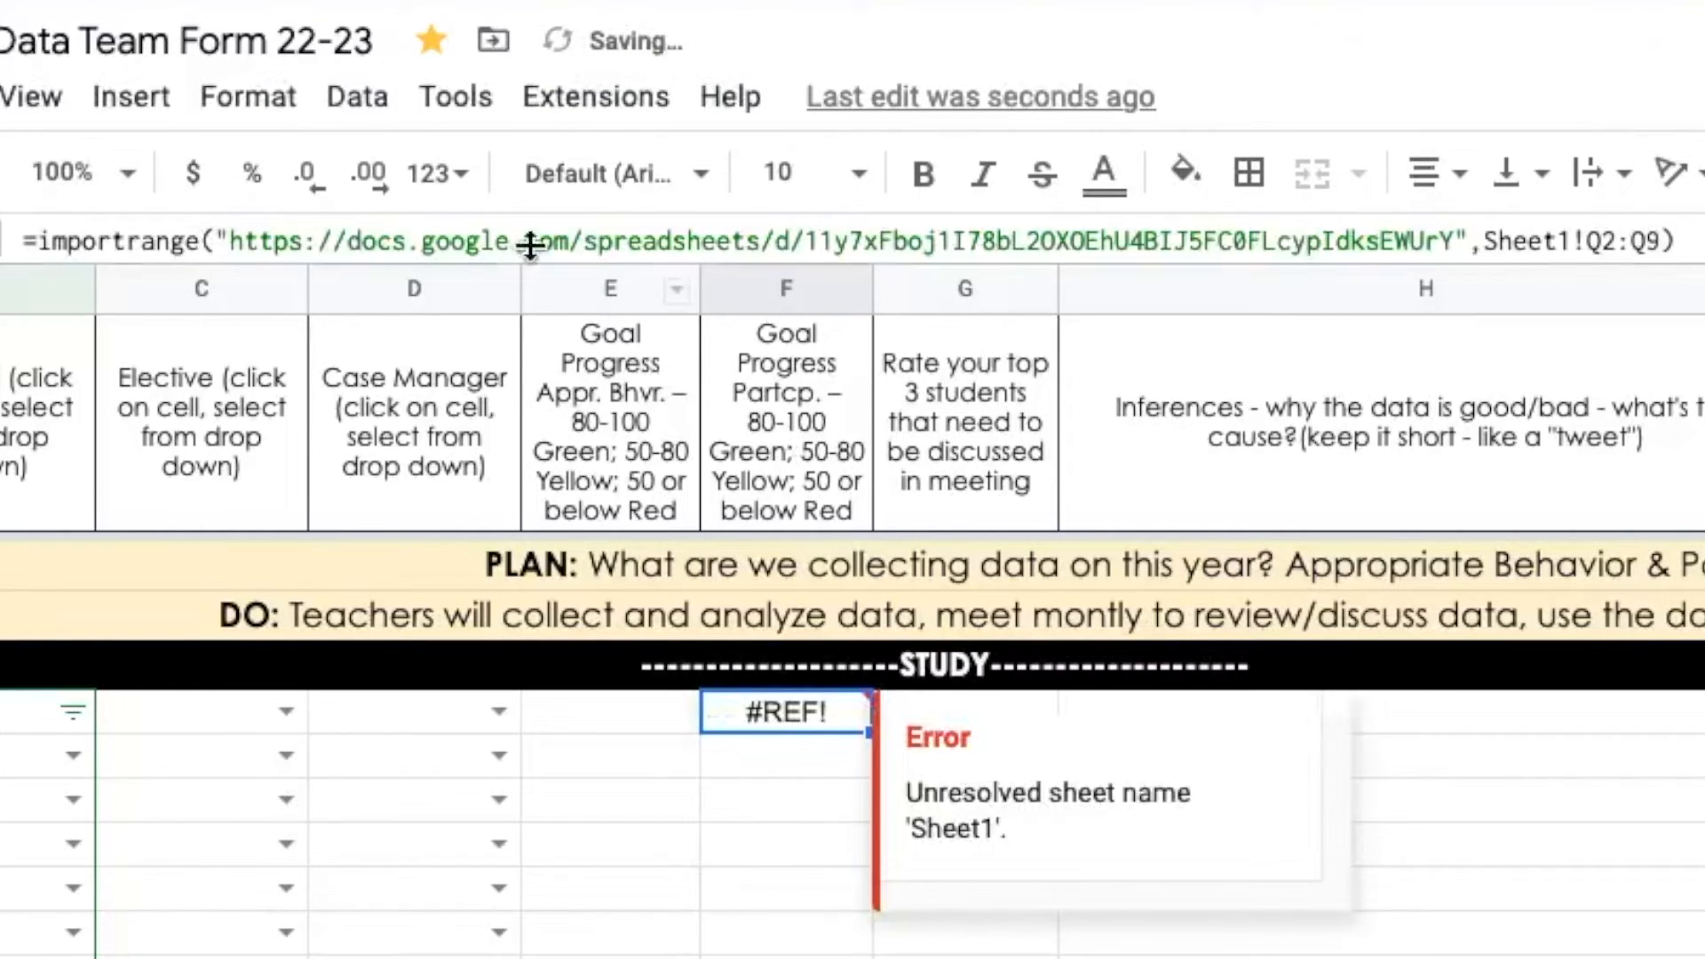
{"action": "left_click", "coordinate": [491, 240]}
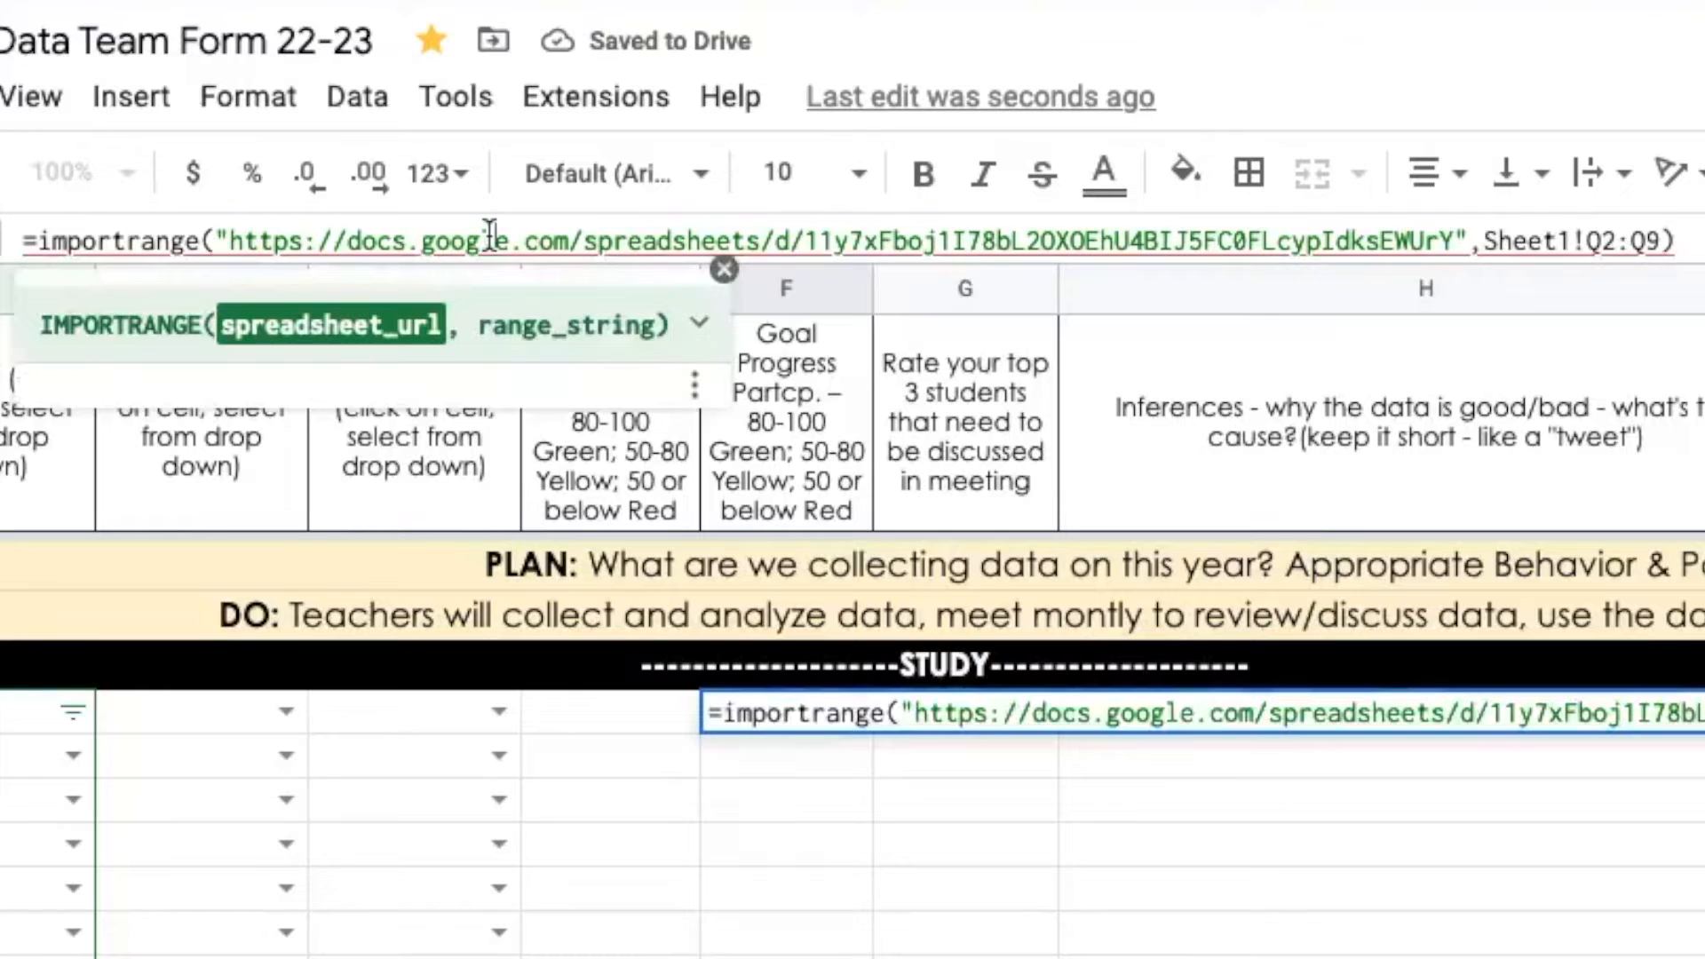
{"action": "key", "text": "Escape"}
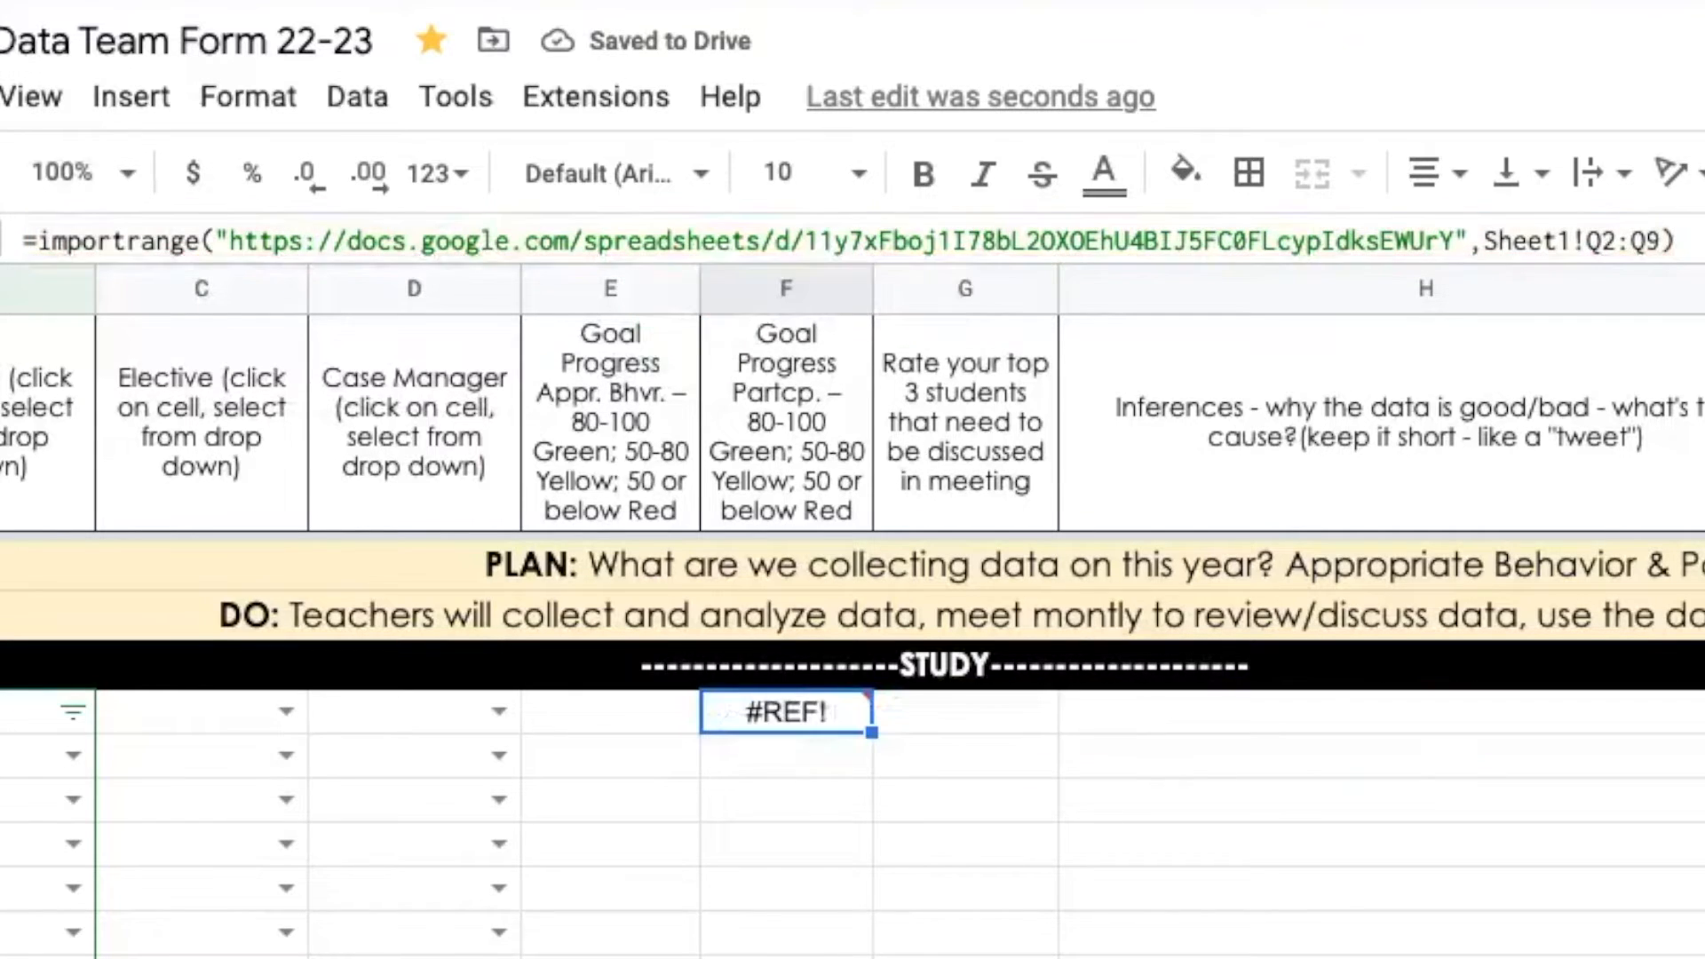
Wrap the import formula in AVERAGE, remove the stray '=', and change the range to b2:p2
{"action": "type", "text": "="}
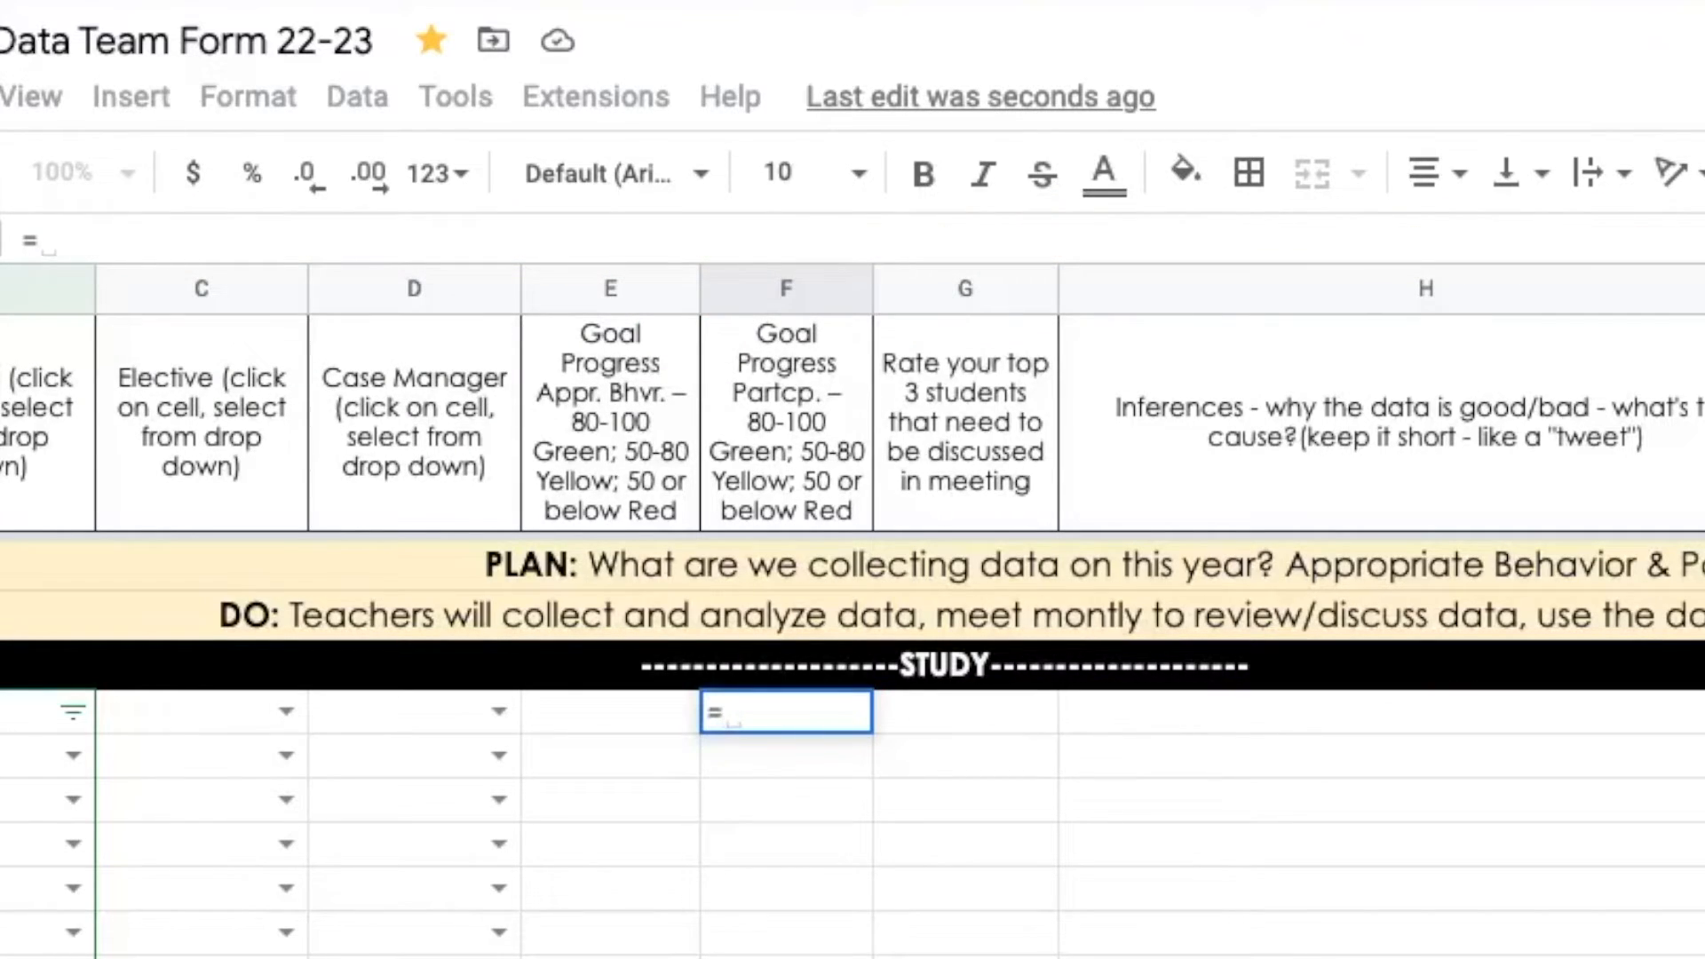
{"action": "type", "text": "average("}
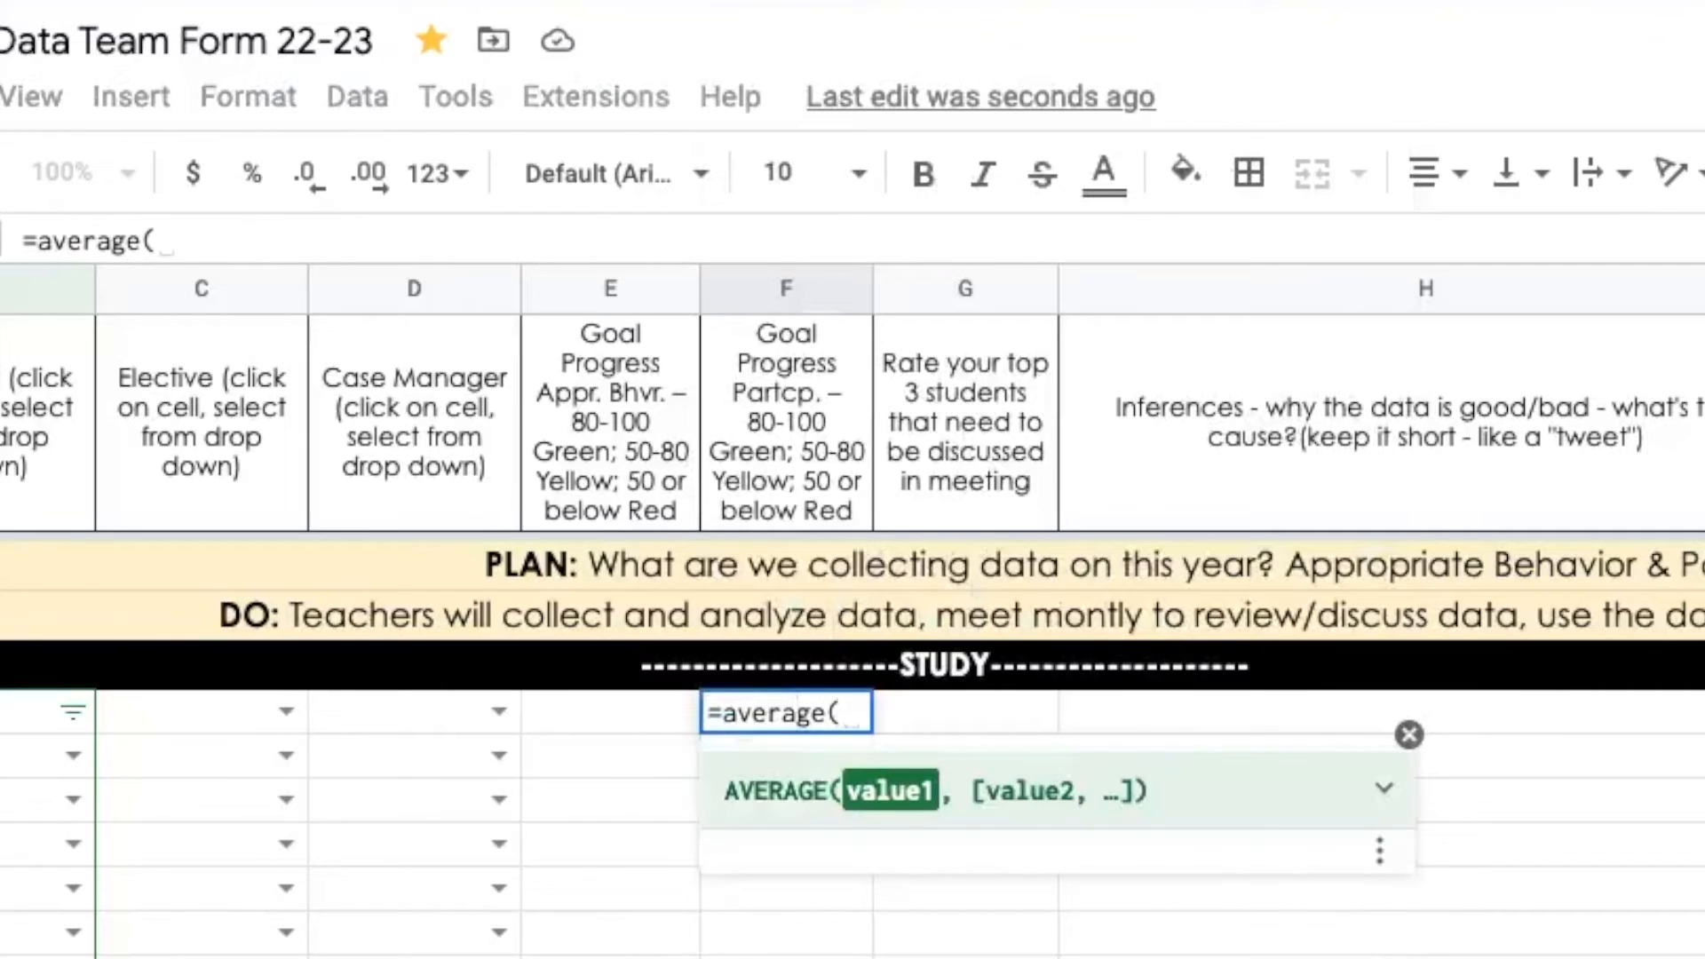
{"action": "key", "text": "ctrl+v"}
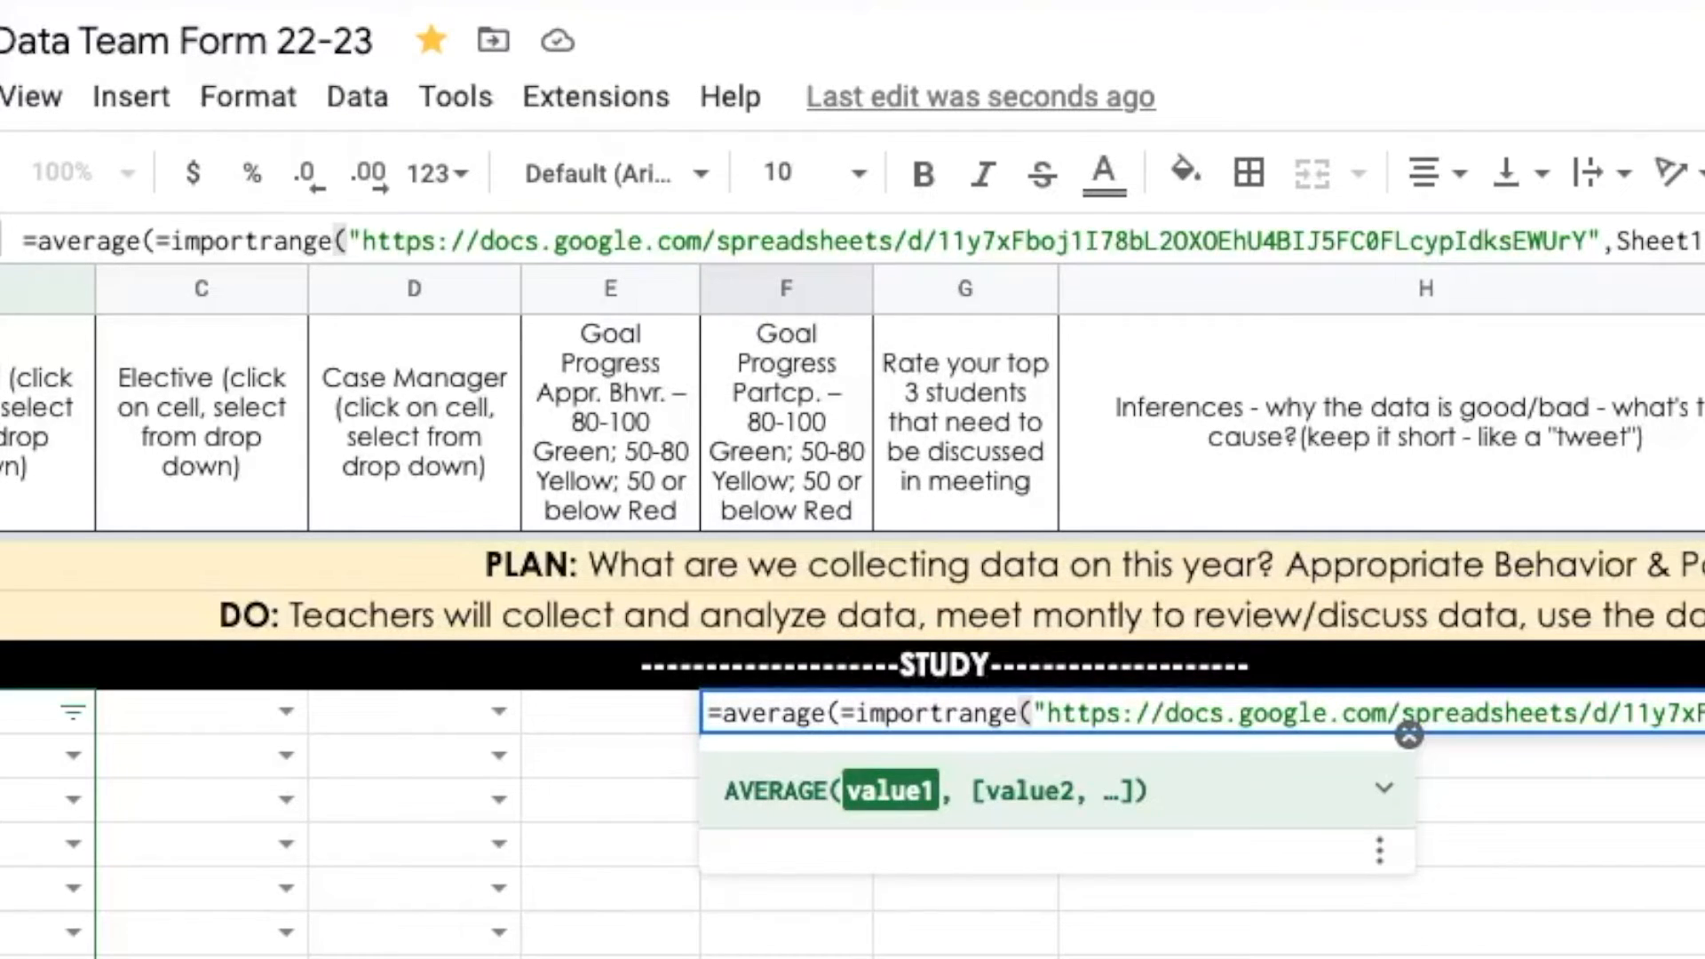
{"action": "left_click", "coordinate": [855, 714]}
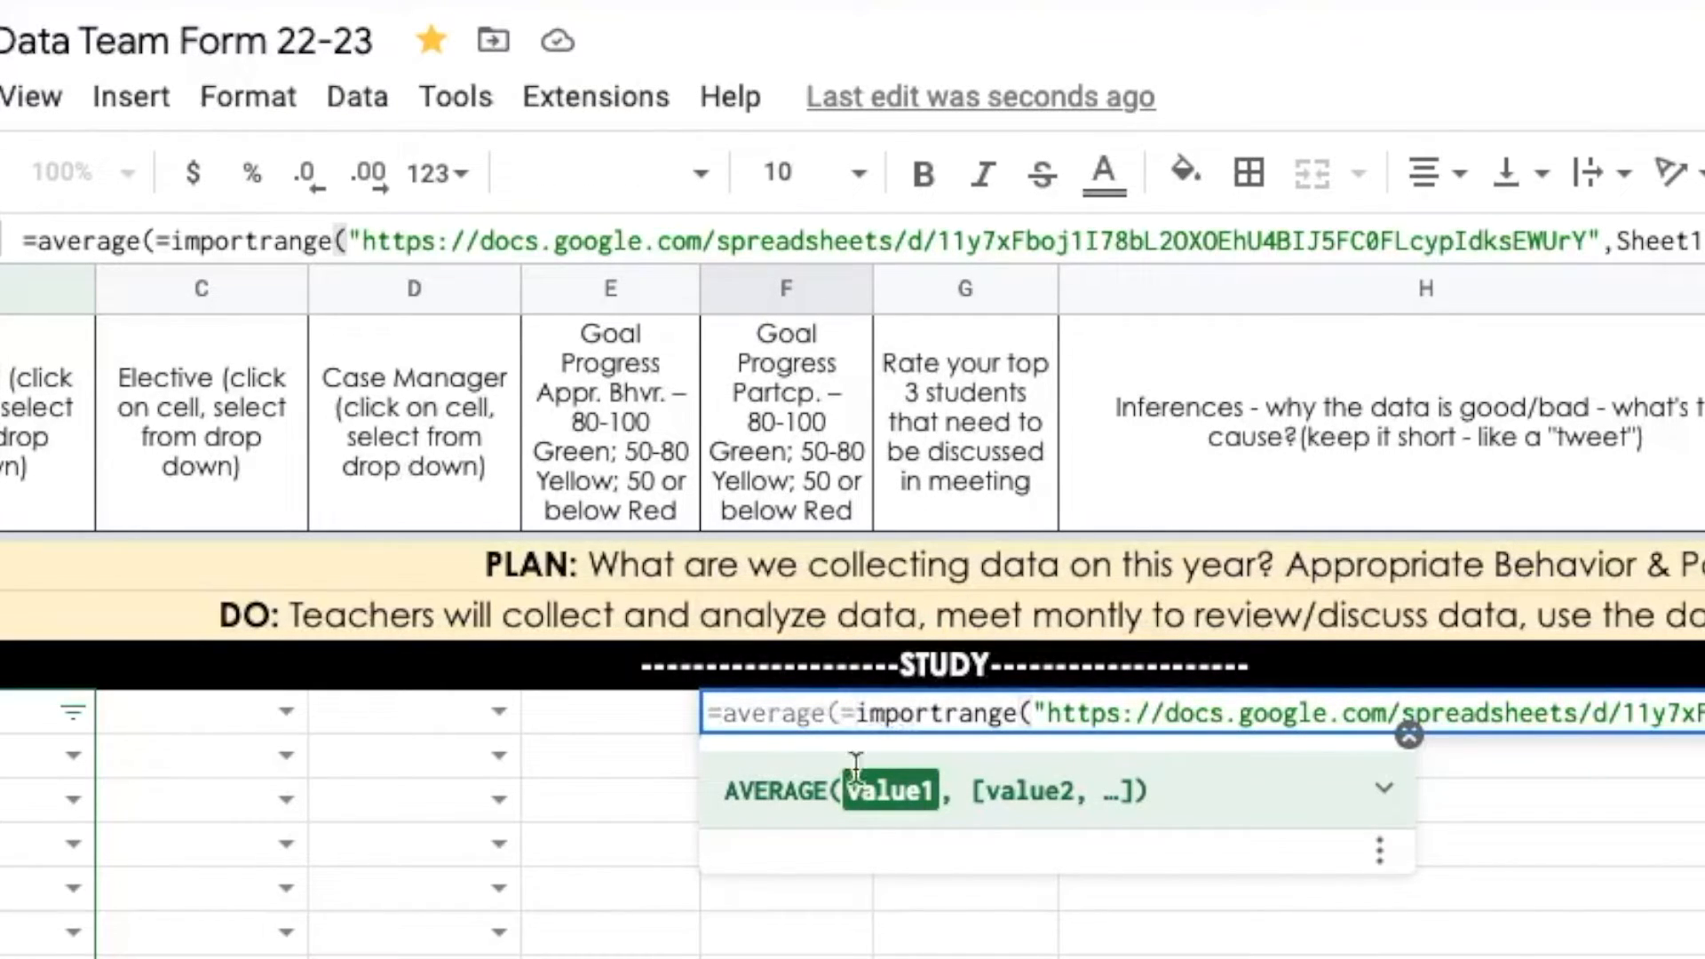
{"action": "key", "text": "BackSpace"}
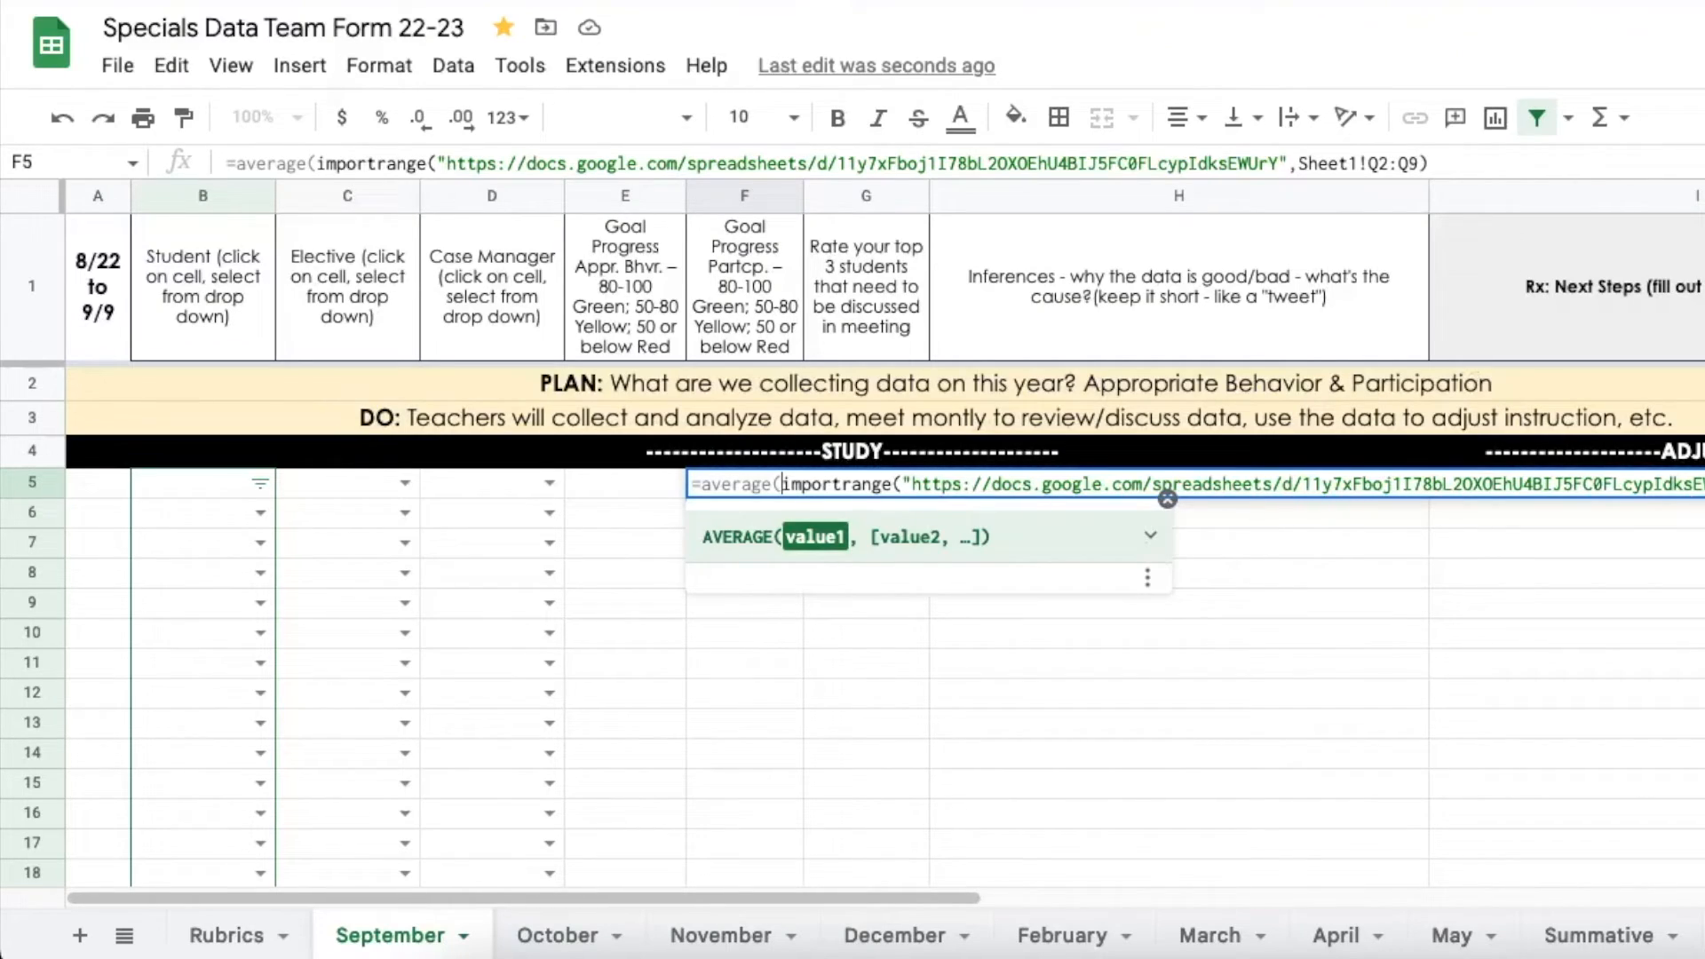
{"action": "left_click", "coordinate": [1377, 164]}
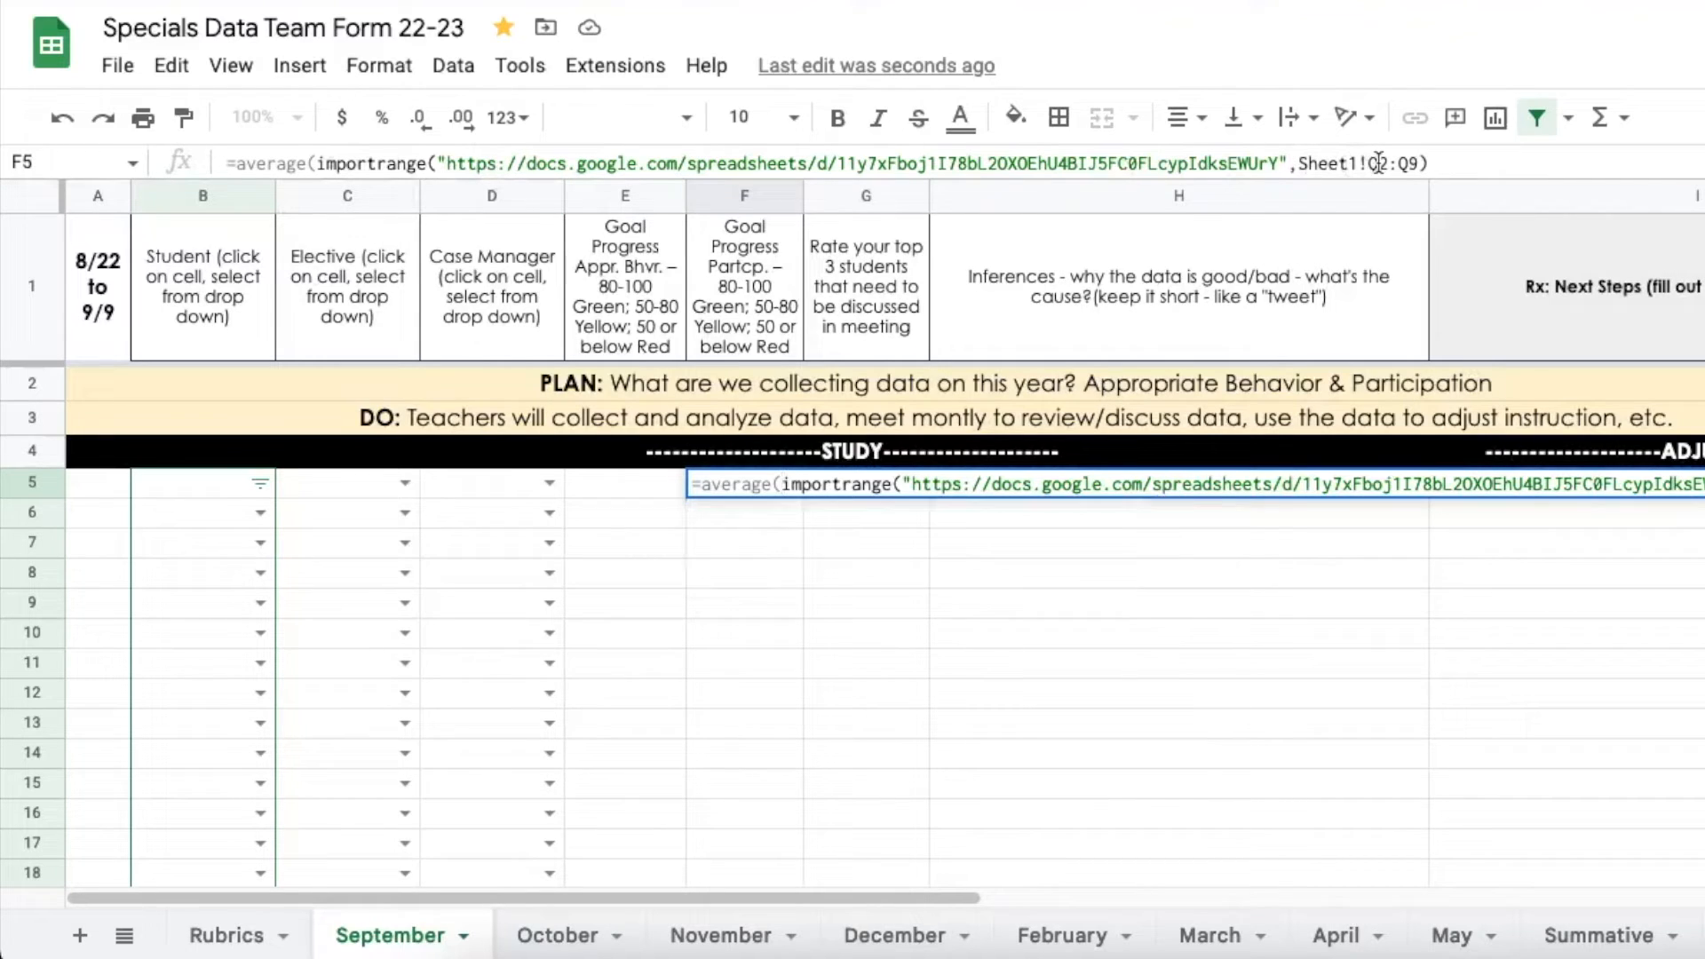
{"action": "key", "text": "BackSpace"}
{"action": "type", "text": "b2:p2"}
{"action": "key", "text": "Return"}
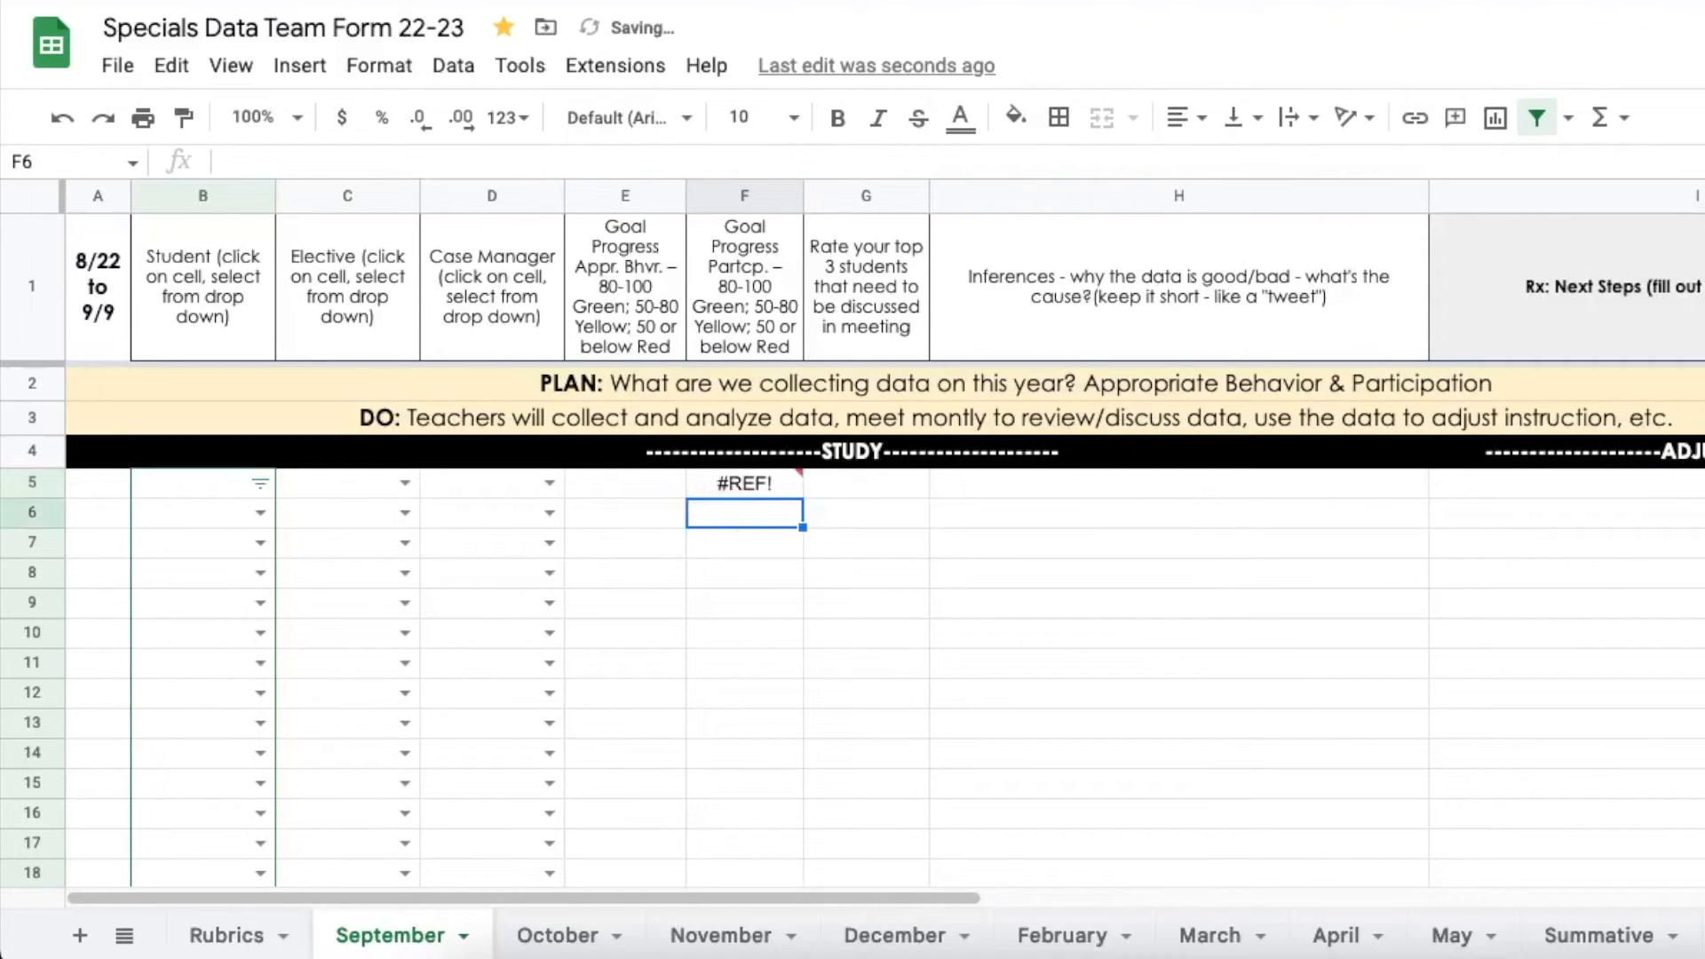
Quote the Sheet1!B2:P2 range in F5's formula so it returns 9.666666667
{"action": "left_click", "coordinate": [747, 480]}
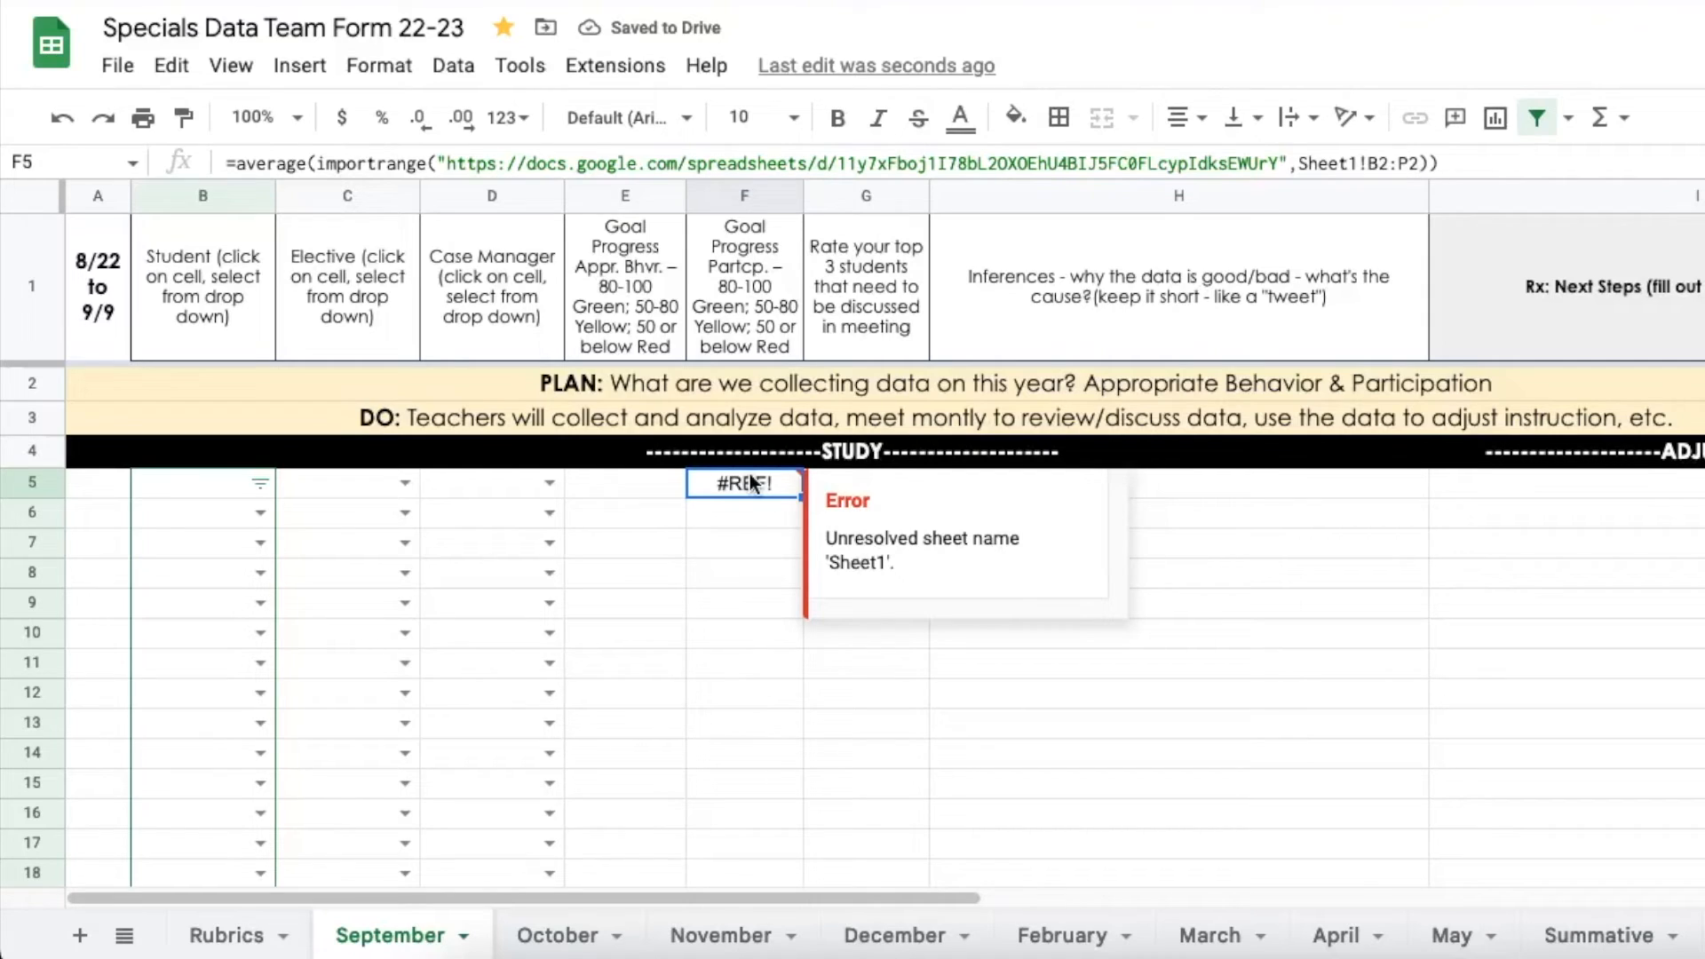
{"action": "left_click", "coordinate": [1298, 165]}
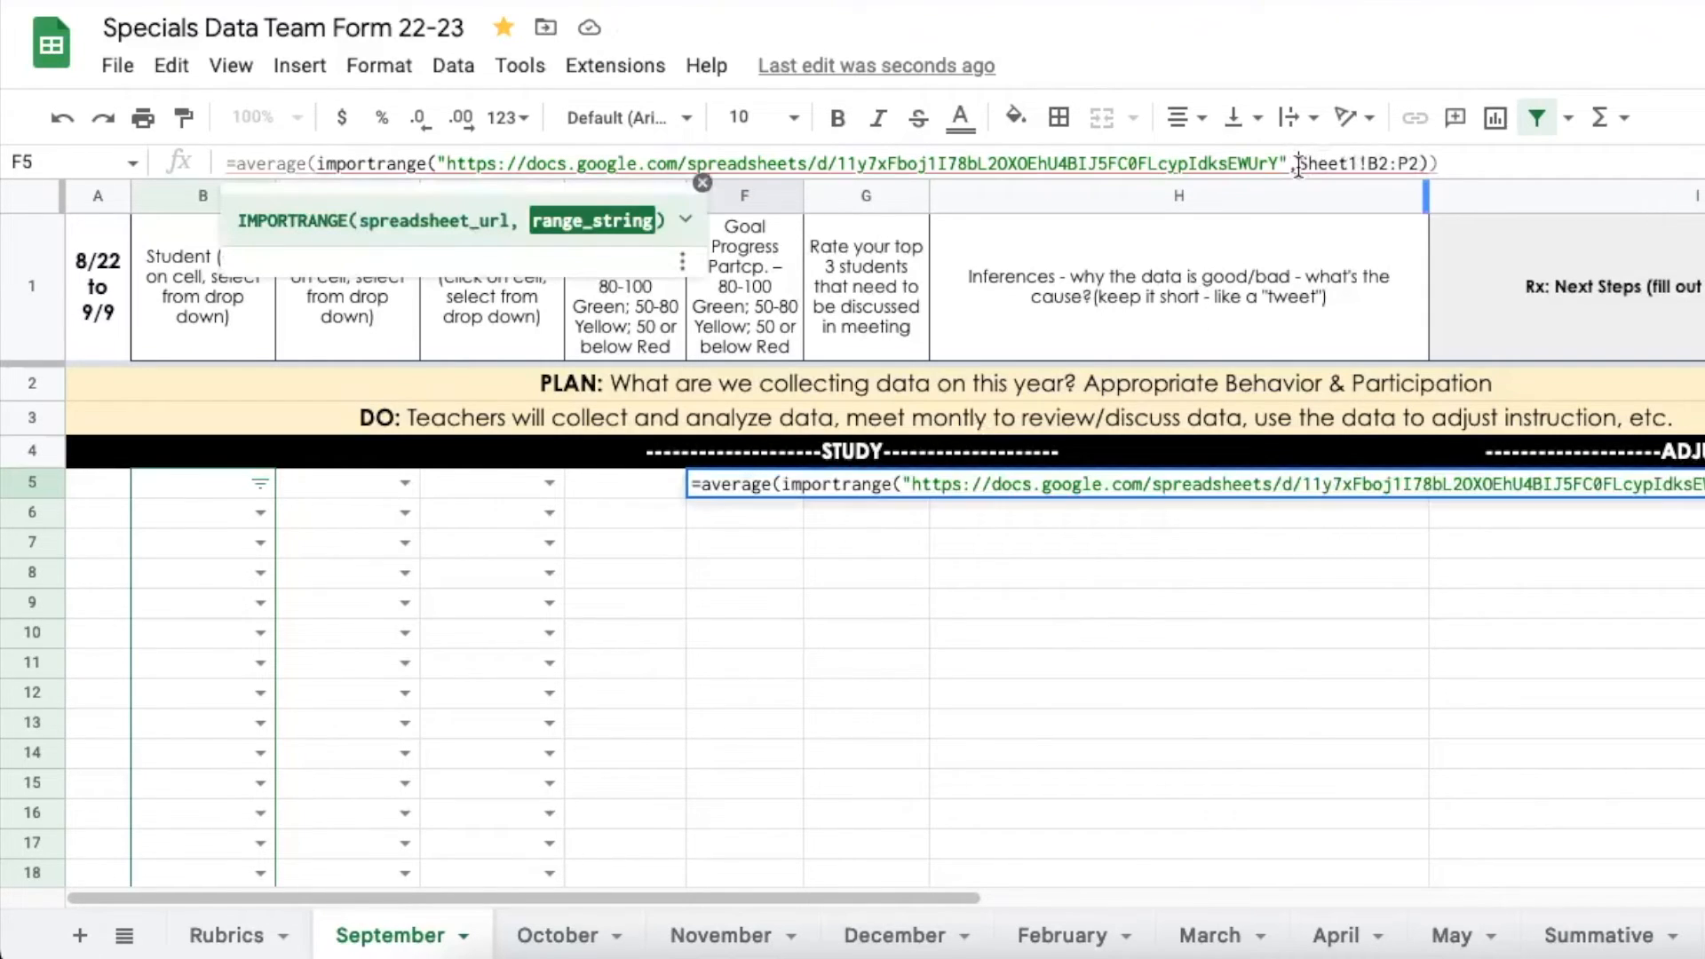
{"action": "type", "text": "\""}
{"action": "left_click", "coordinate": [1431, 164]}
{"action": "type", "text": "\""}
{"action": "key", "text": "Return"}
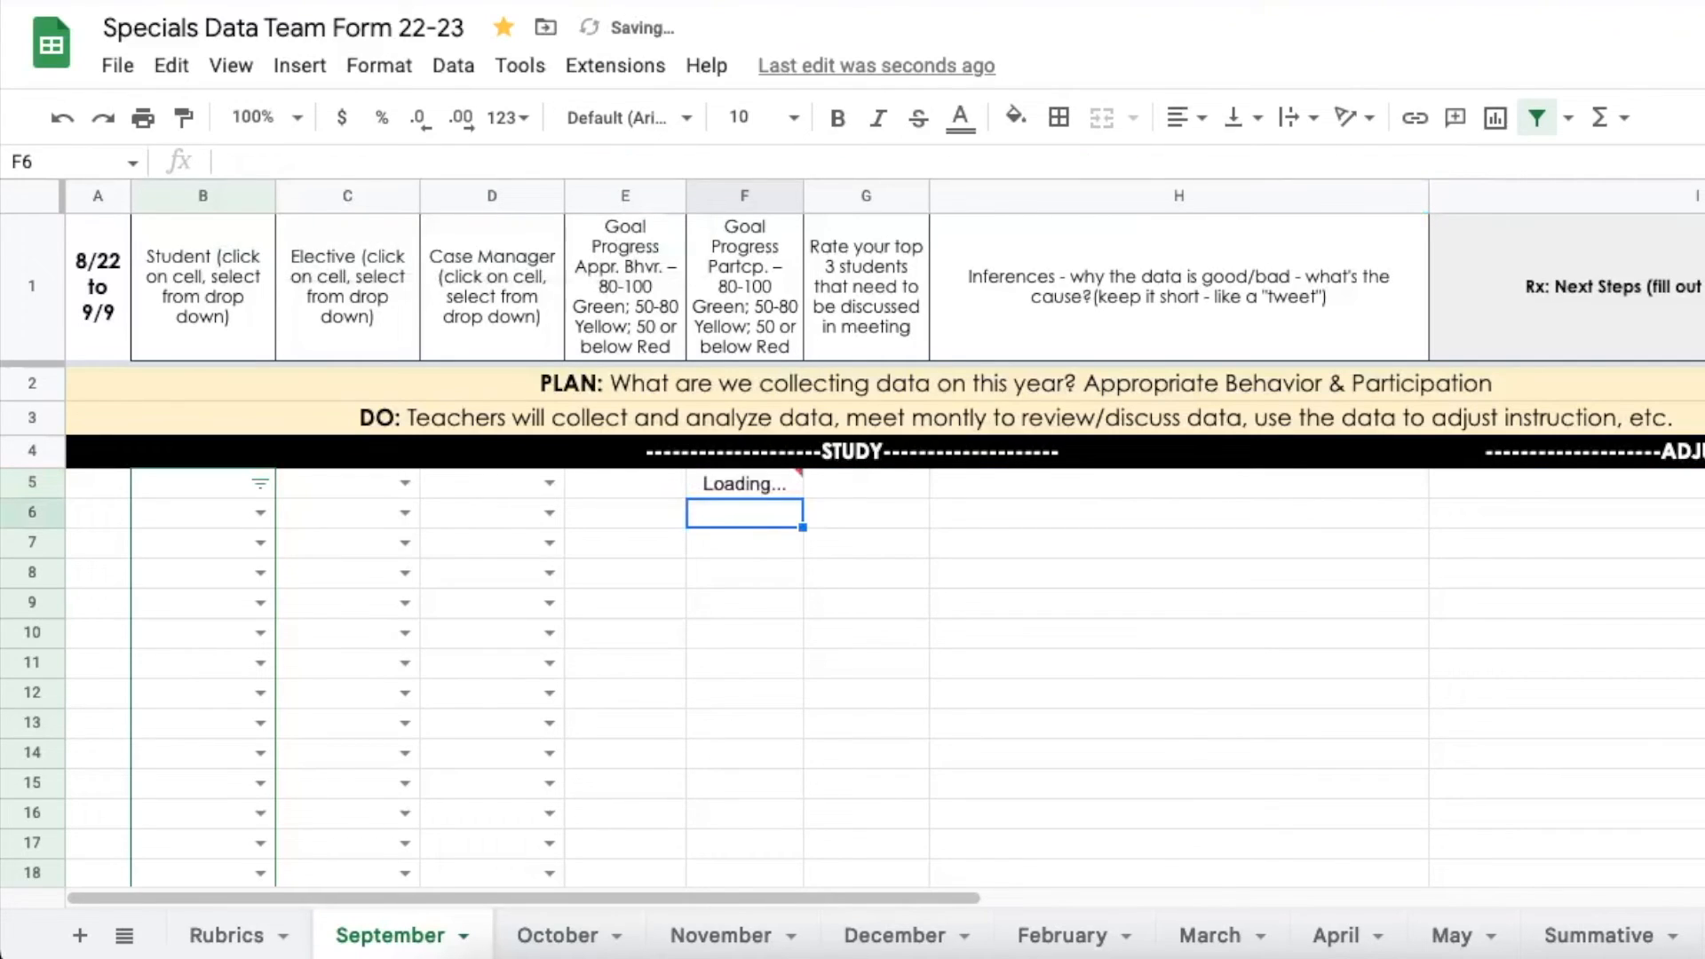
Reduce F5's decimal places until it displays 9.67
{"action": "left_click", "coordinate": [774, 486]}
{"action": "left_click", "coordinate": [414, 121]}
{"action": "left_click", "coordinate": [414, 121]}
{"action": "left_click", "coordinate": [415, 120]}
{"action": "left_click", "coordinate": [414, 121]}
{"action": "left_click", "coordinate": [414, 120]}
{"action": "left_click", "coordinate": [415, 121]}
{"action": "left_click", "coordinate": [415, 121]}
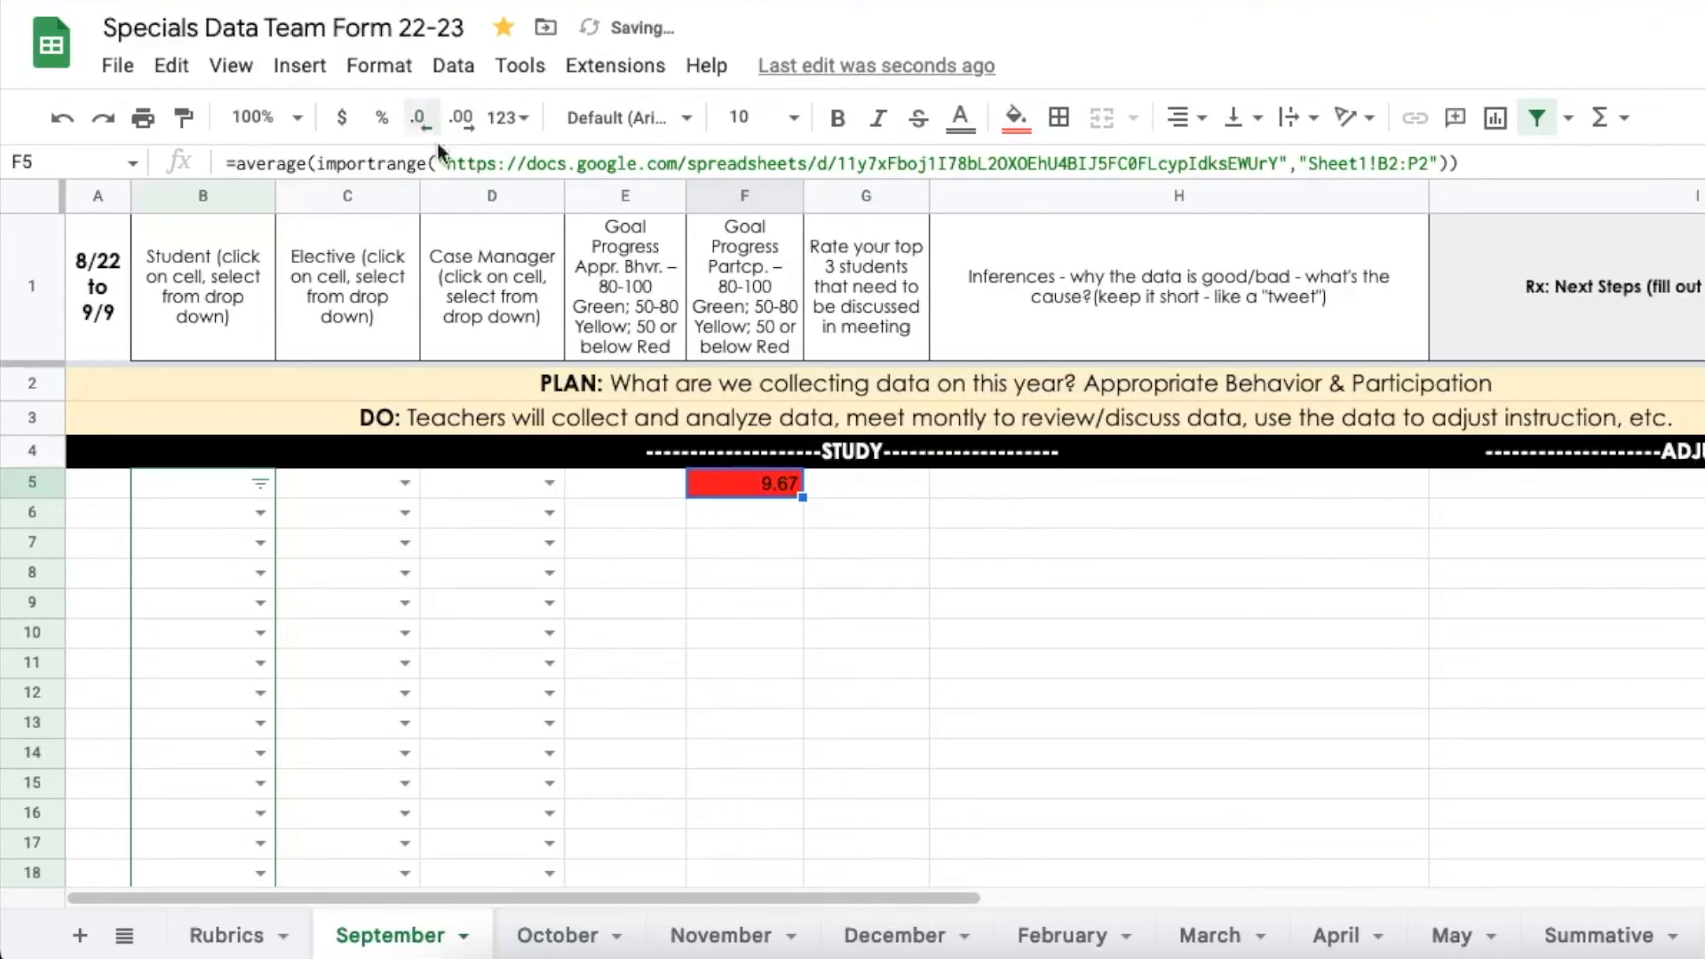
Prefix F5's formula with 10* and drop the decimals so it shows 97
{"action": "left_click", "coordinate": [236, 163]}
{"action": "type", "text": "10*"}
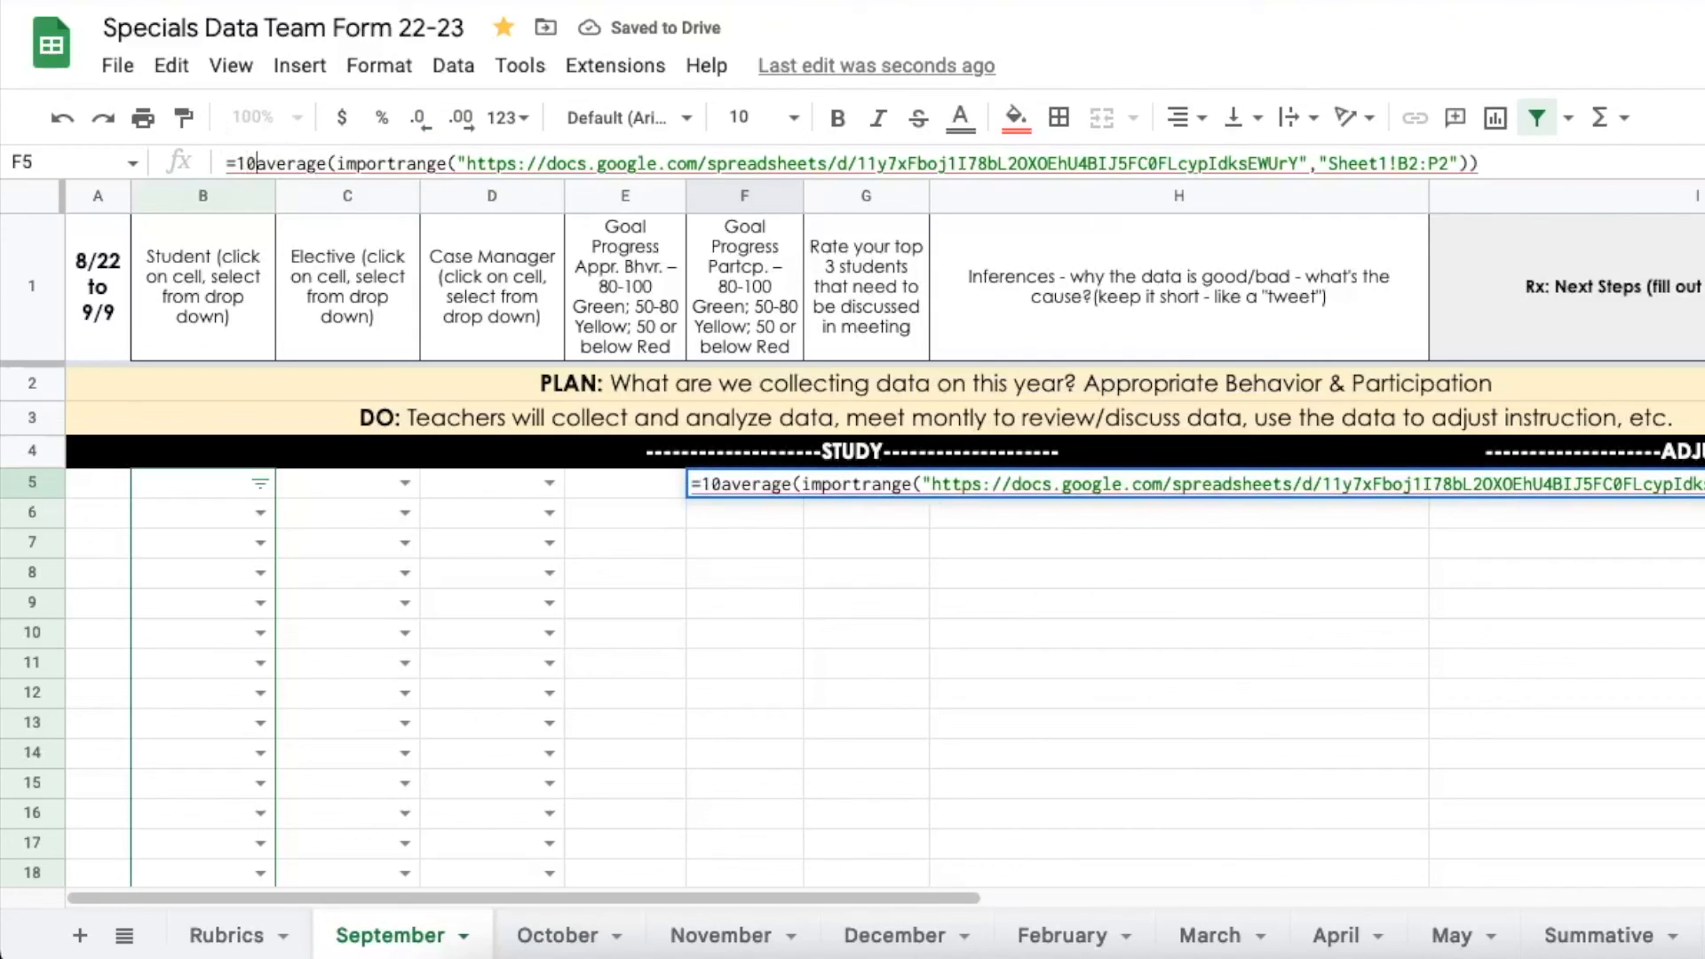
{"action": "key", "text": "Return"}
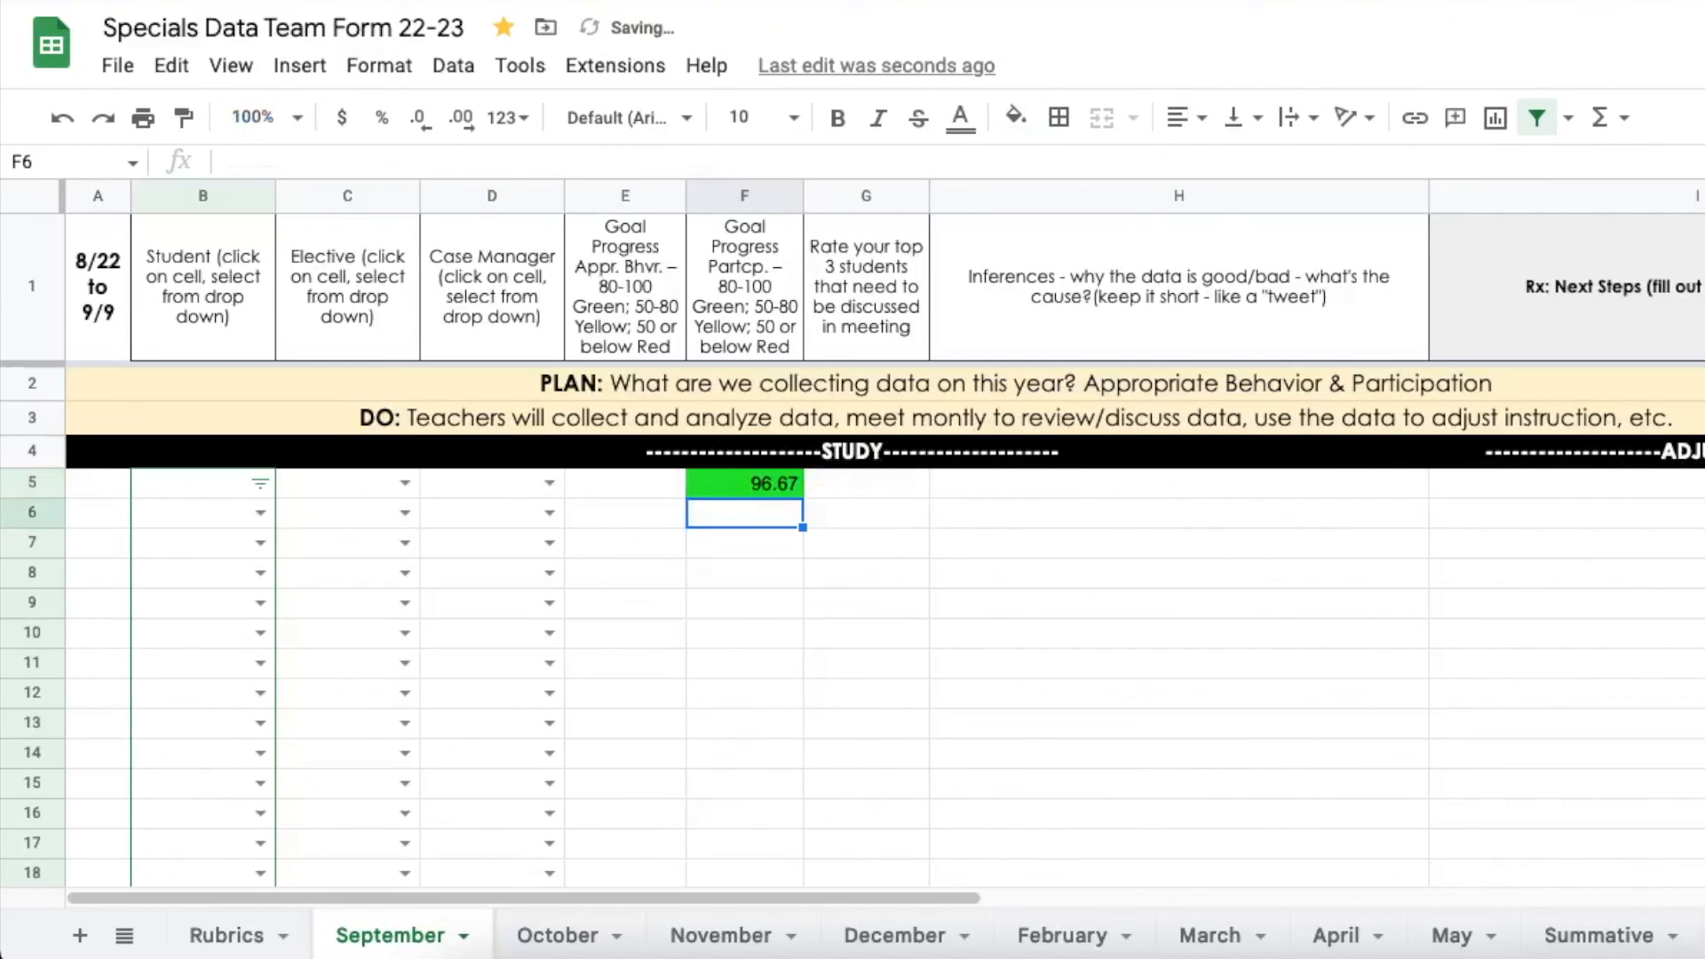
{"action": "key", "text": "Up"}
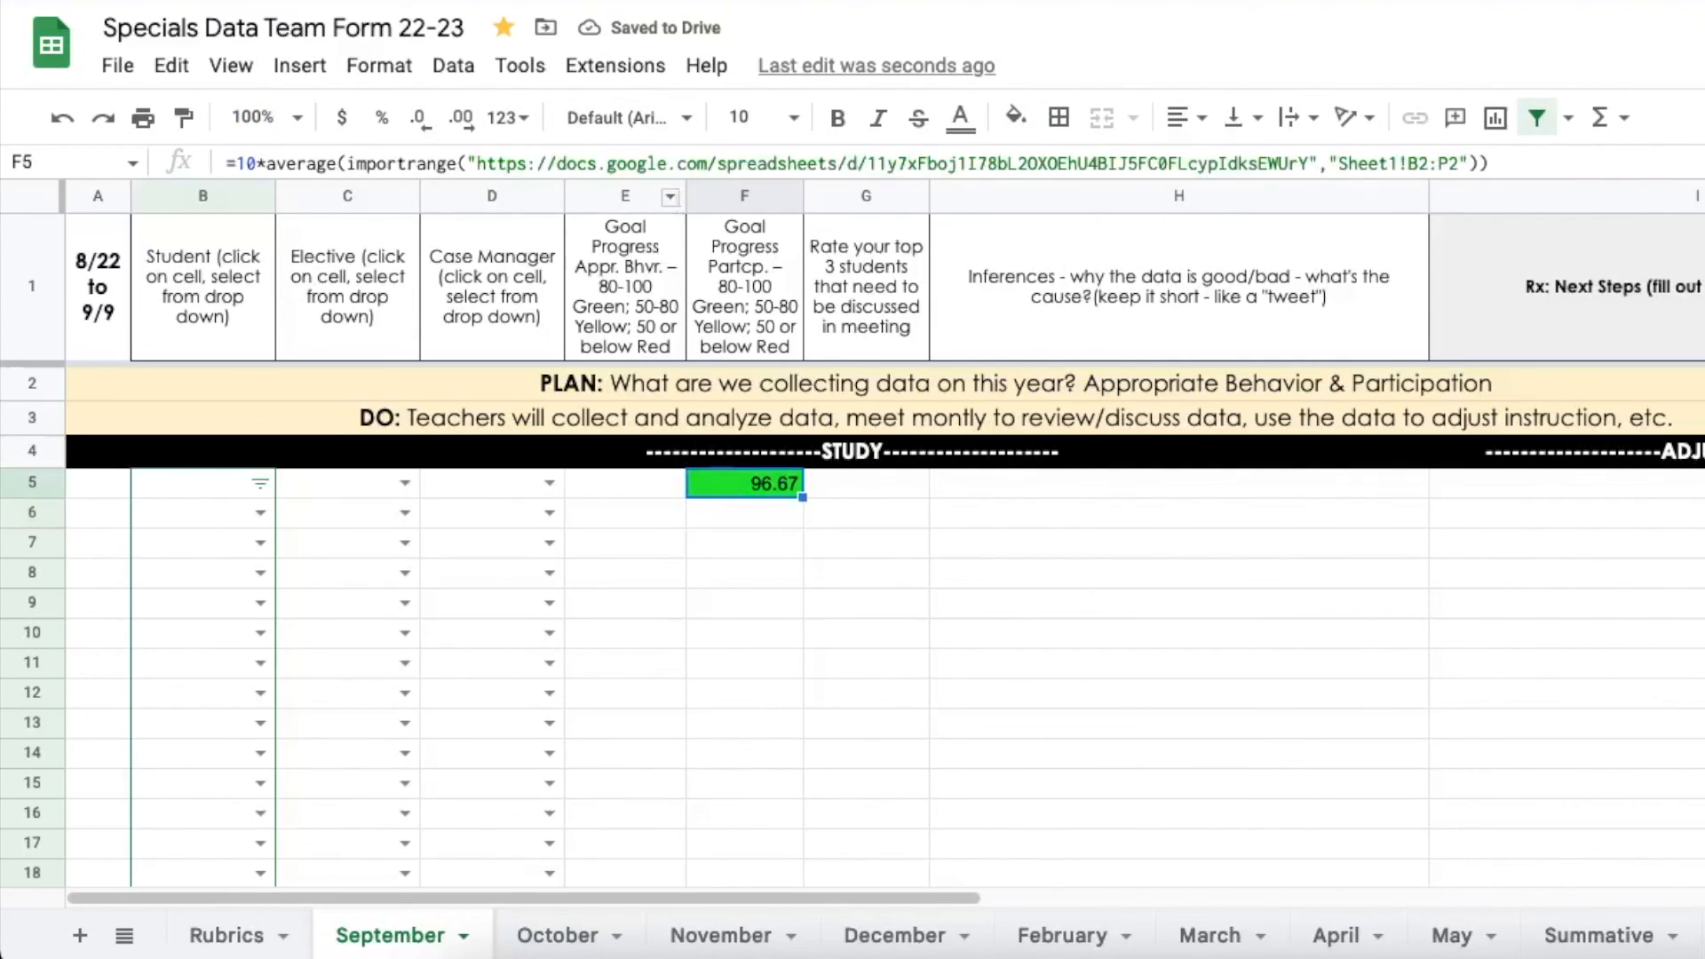
{"action": "left_click", "coordinate": [423, 119]}
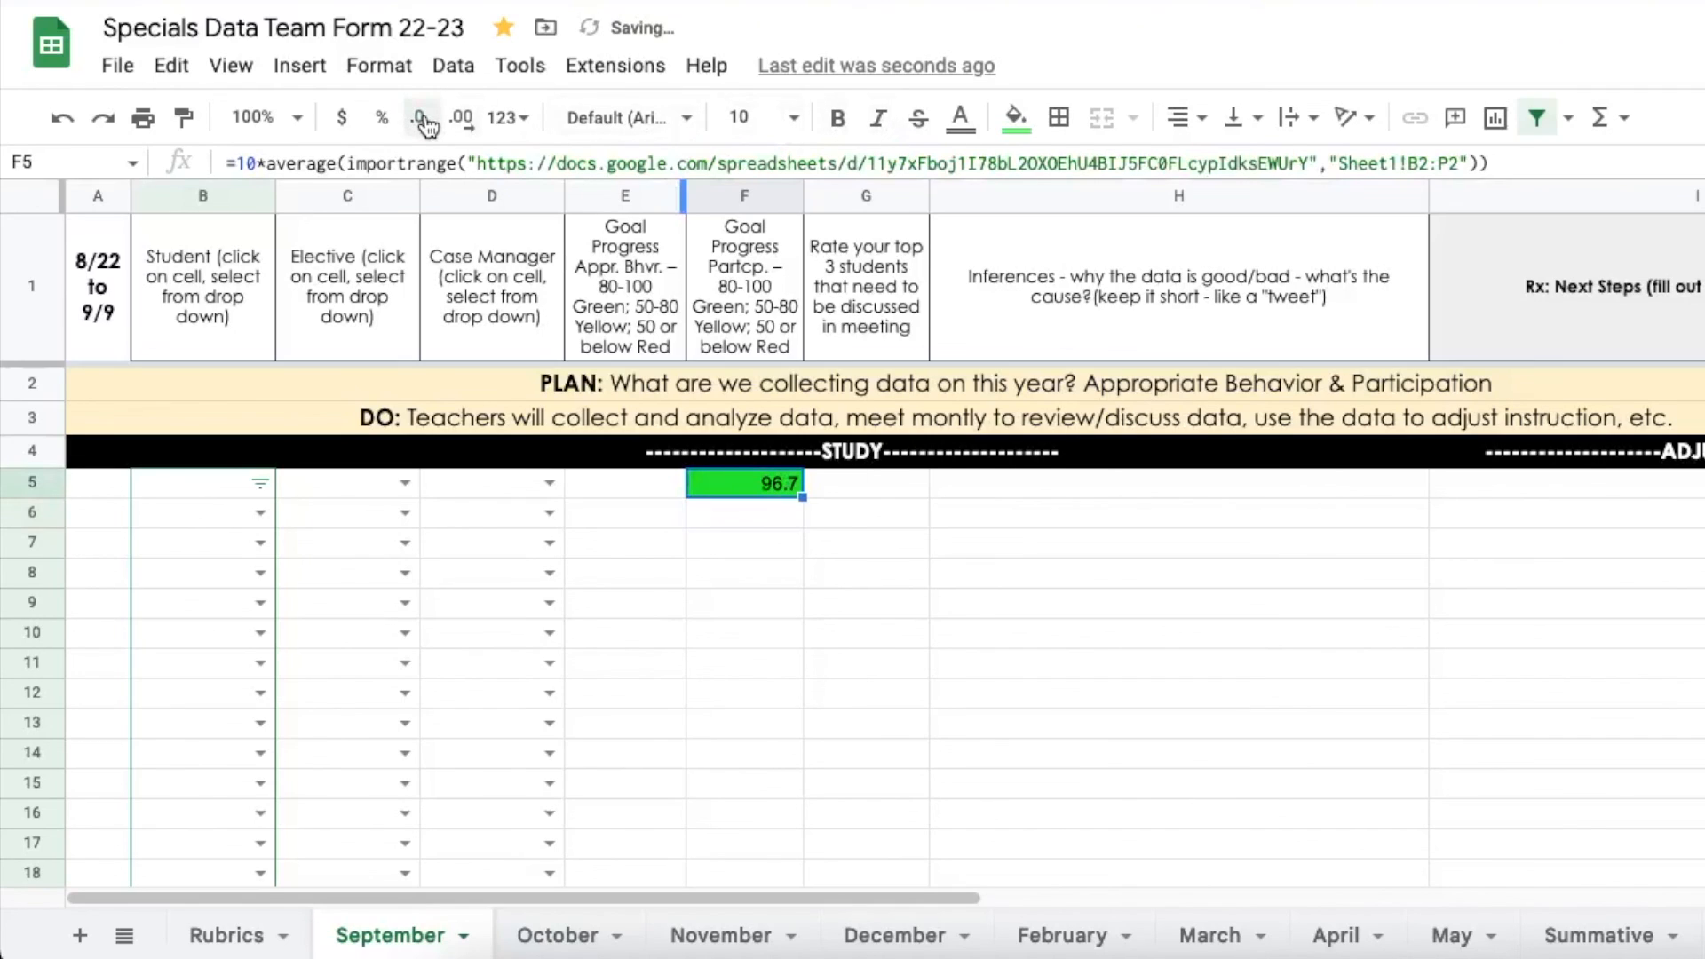
{"action": "left_click", "coordinate": [422, 119]}
{"action": "left_click", "coordinate": [747, 513]}
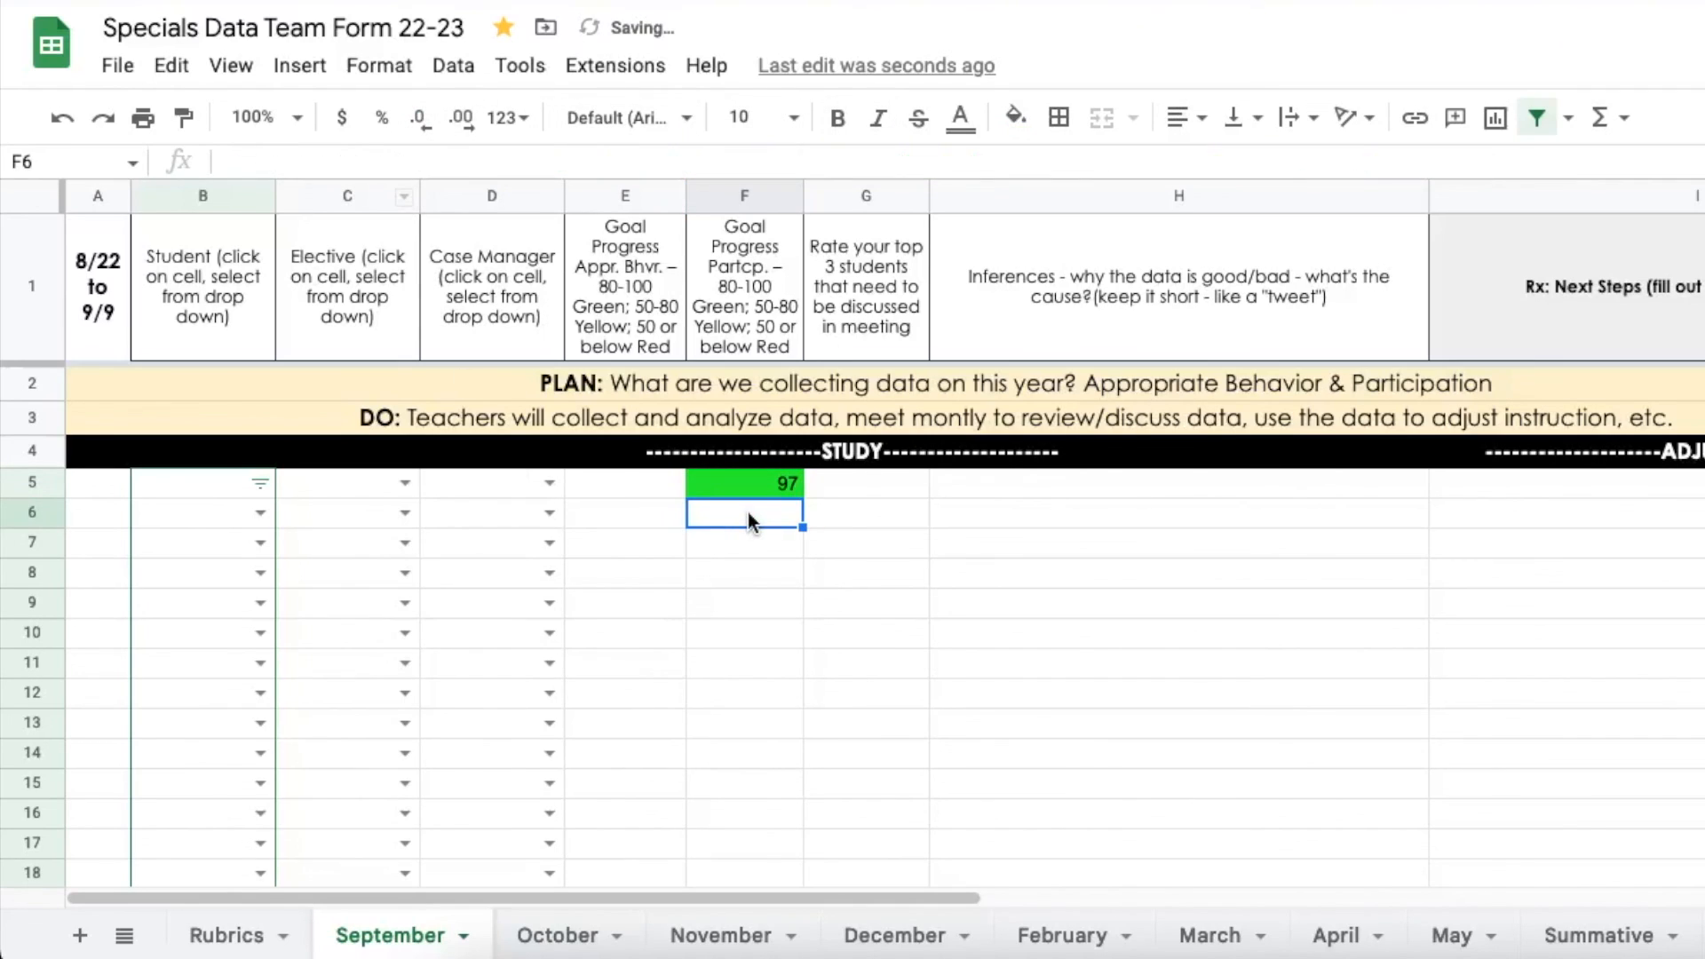